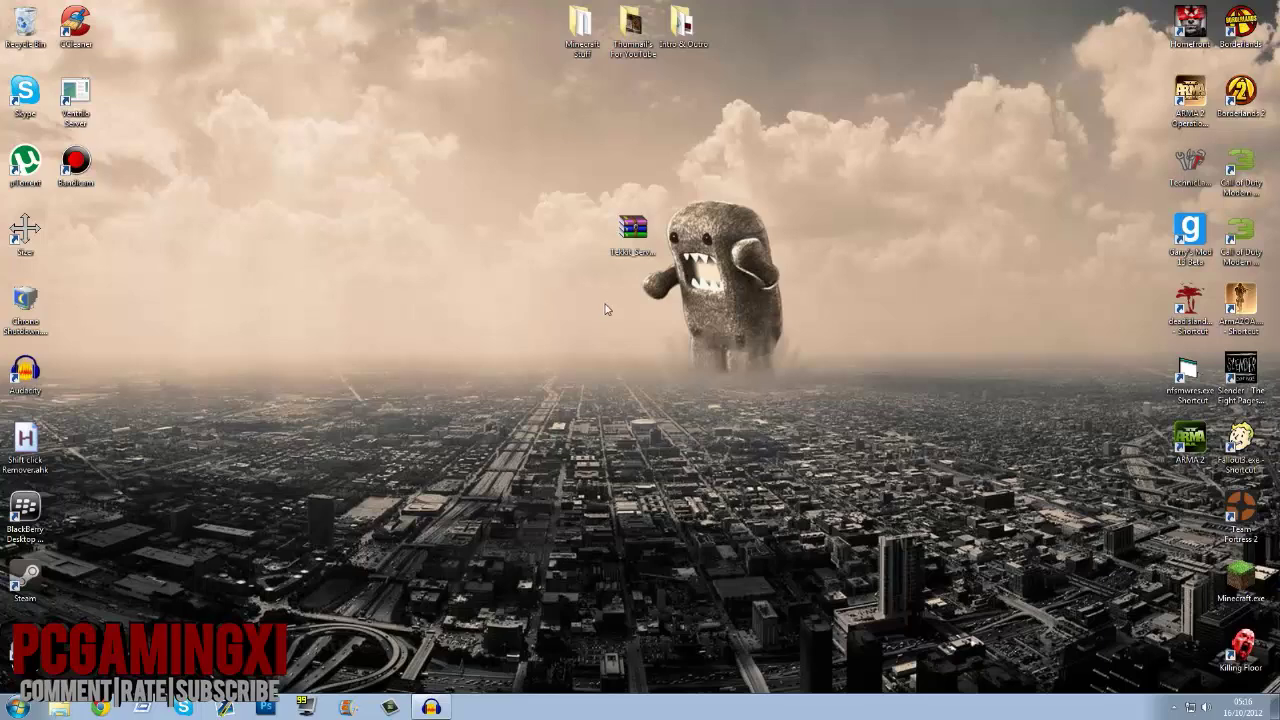
Step: Select the Tekkit server archive icon on the desktop
{"action": "left_click_drag", "start_coordinate": [595, 183], "coordinate": [733, 406]}
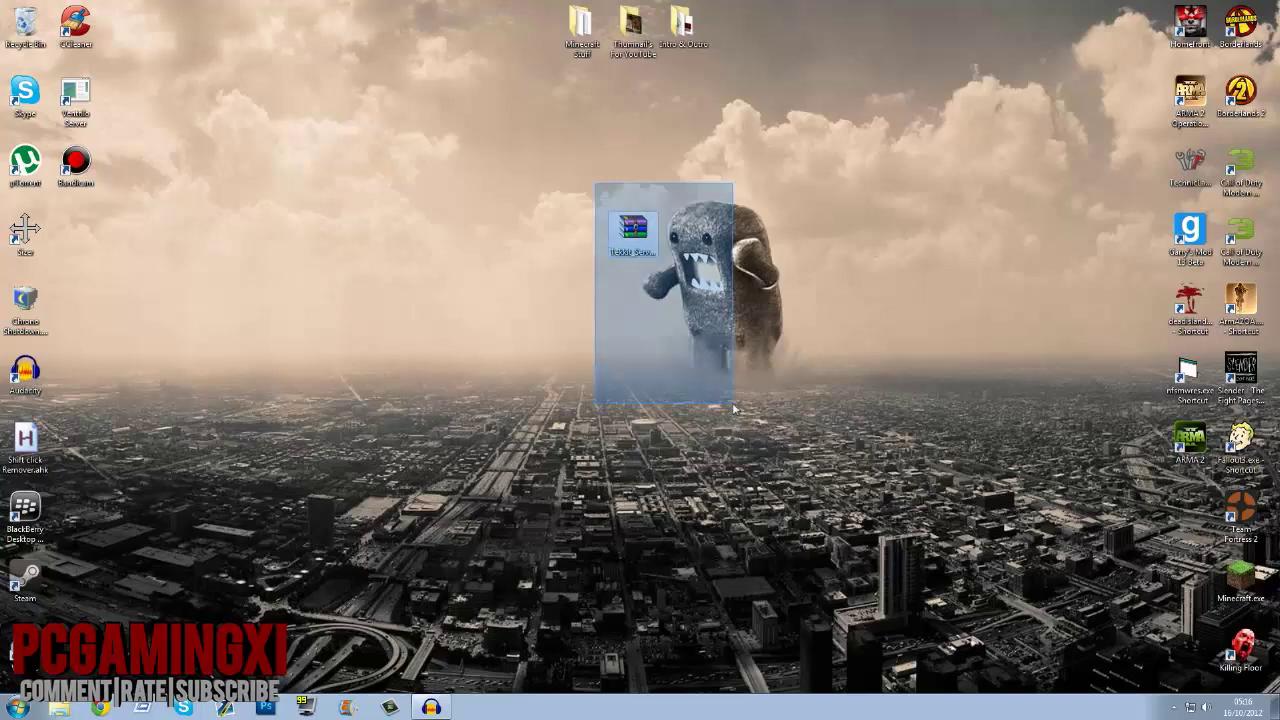
Step: Launch Chrome docked to the left half, search Google for 'tekkit', and open the Technic Pack result
{"action": "left_click", "coordinate": [100, 707]}
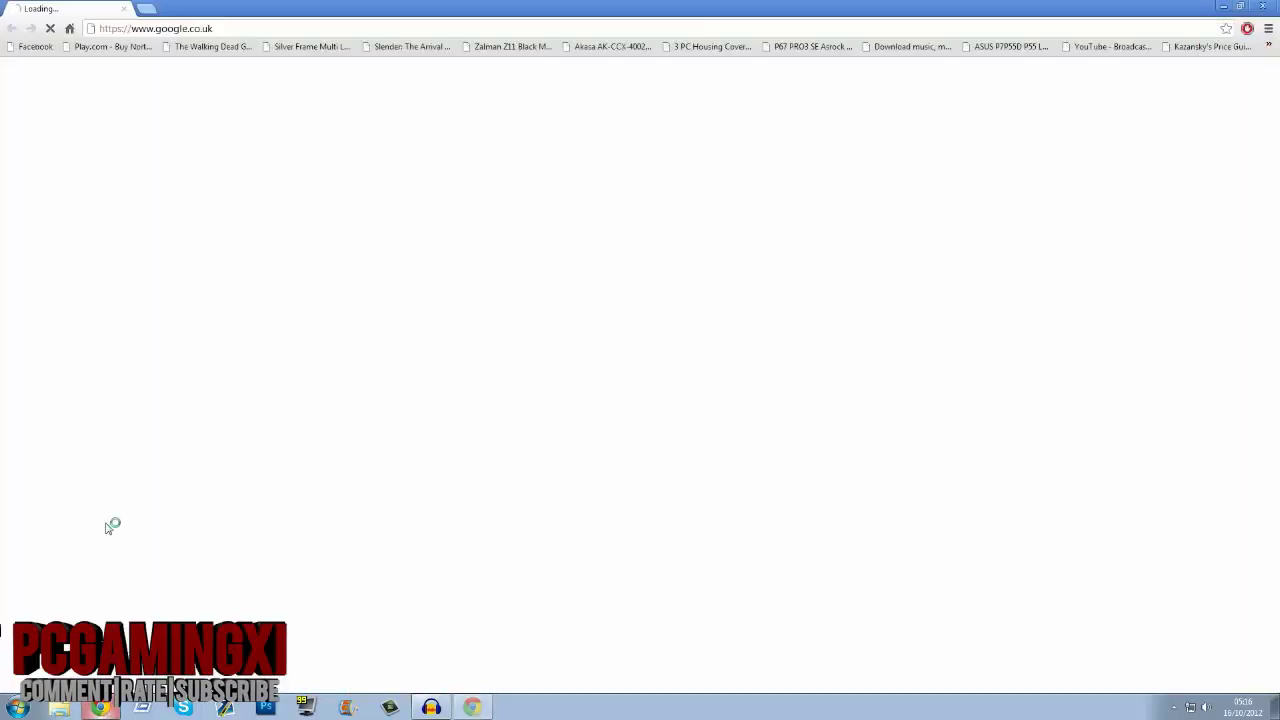
{"action": "key", "text": "super+Left"}
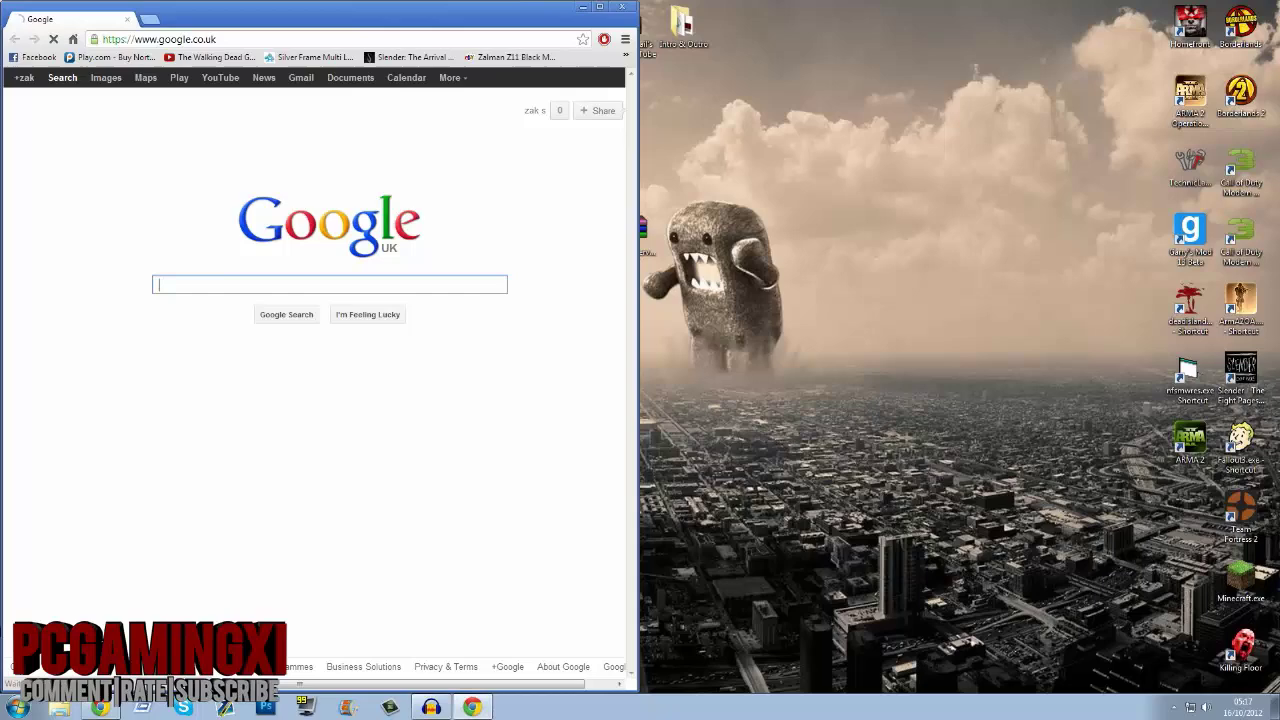
{"action": "type", "text": "te"}
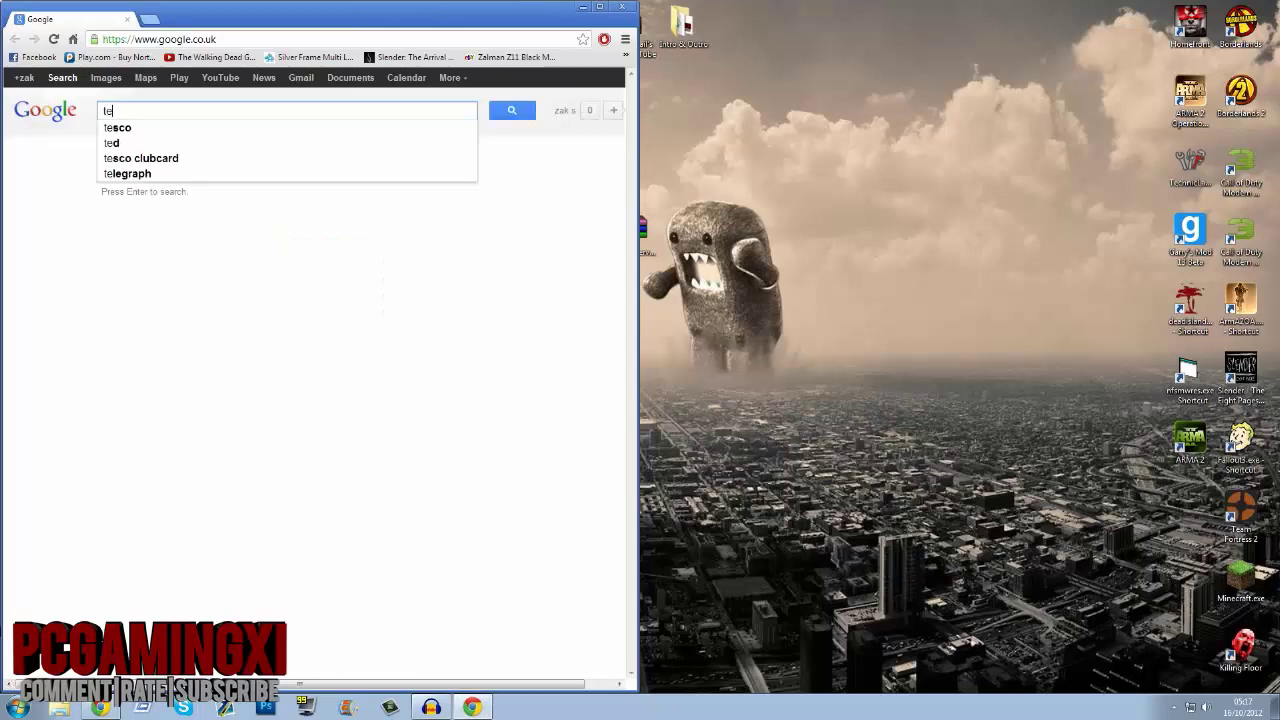
{"action": "type", "text": "kkit"}
{"action": "key", "text": "Return"}
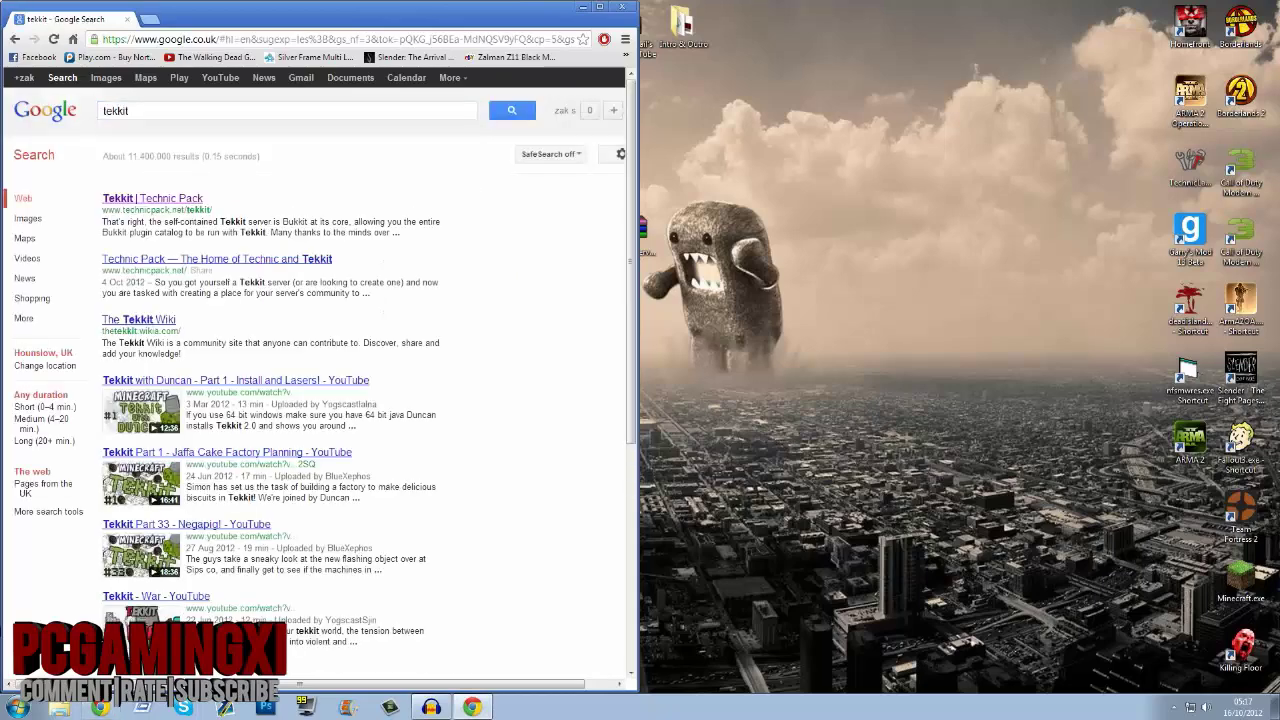
{"action": "left_click", "coordinate": [140, 199]}
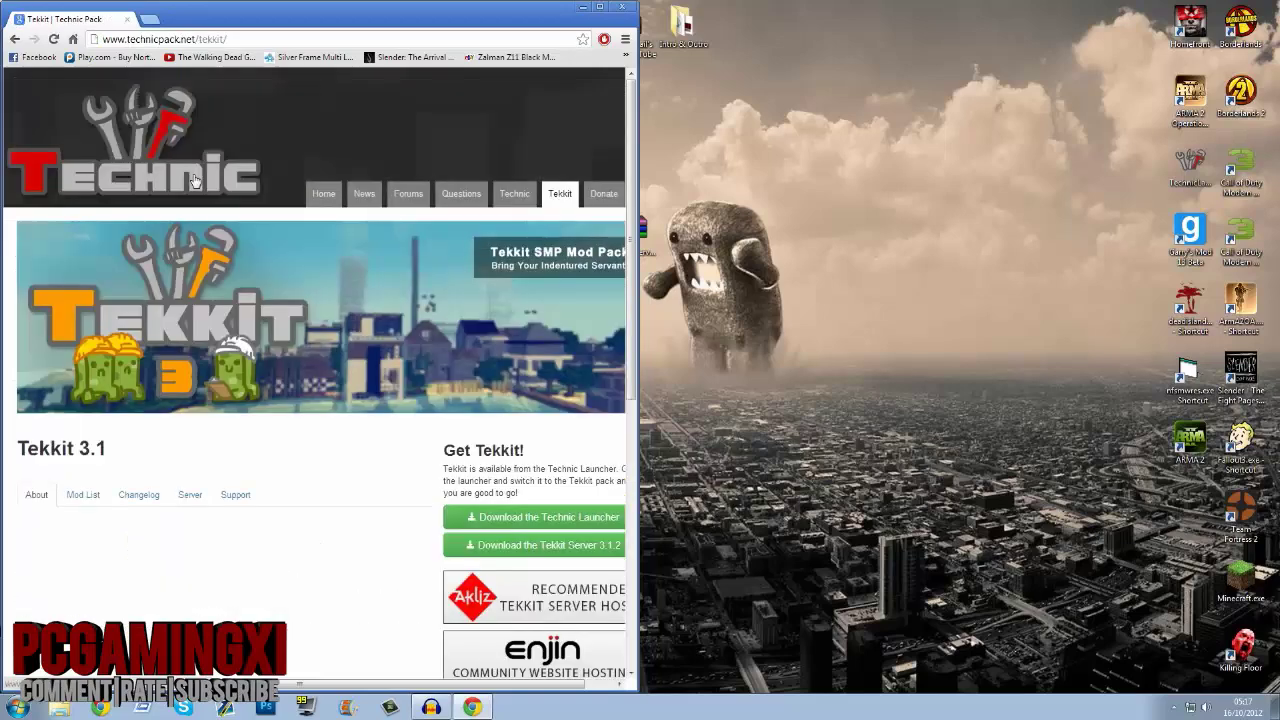
Step: Download the Tekkit Server 3.1.2 zip, skipping a duplicate copy, and show it in the downloads list
{"action": "left_click_drag", "start_coordinate": [631, 189], "coordinate": [631, 310]}
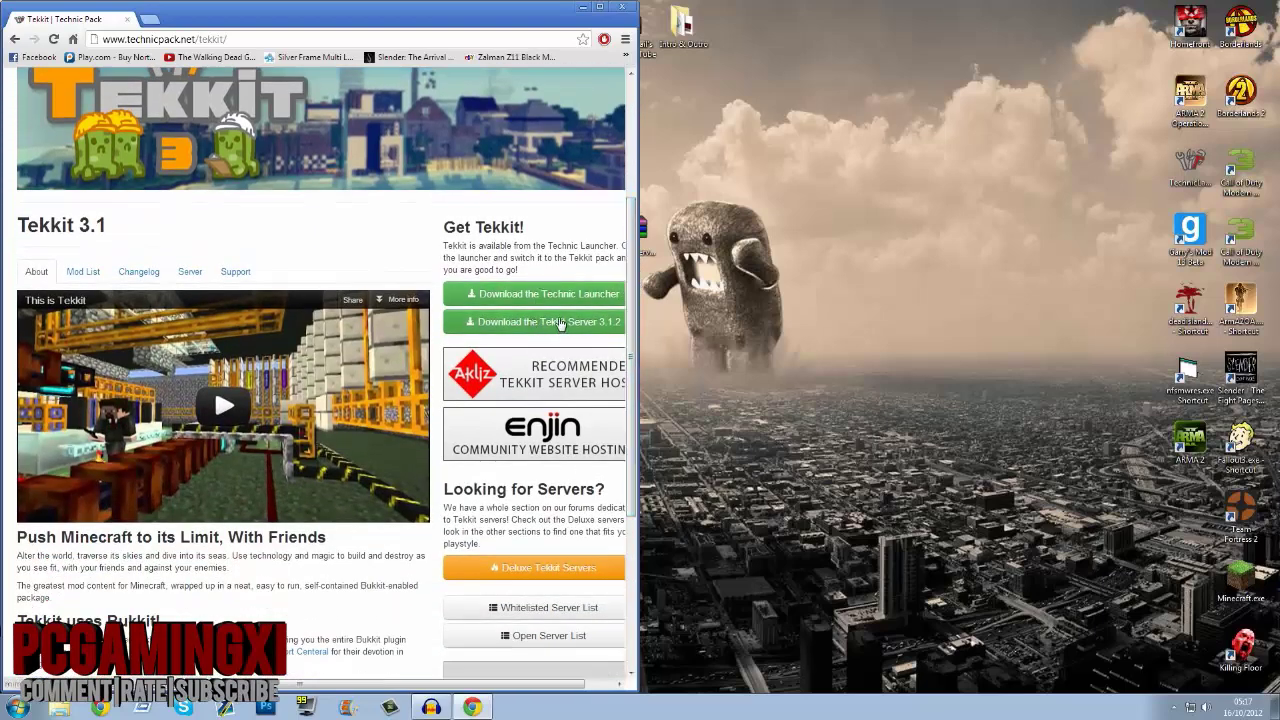
{"action": "left_click", "coordinate": [563, 325]}
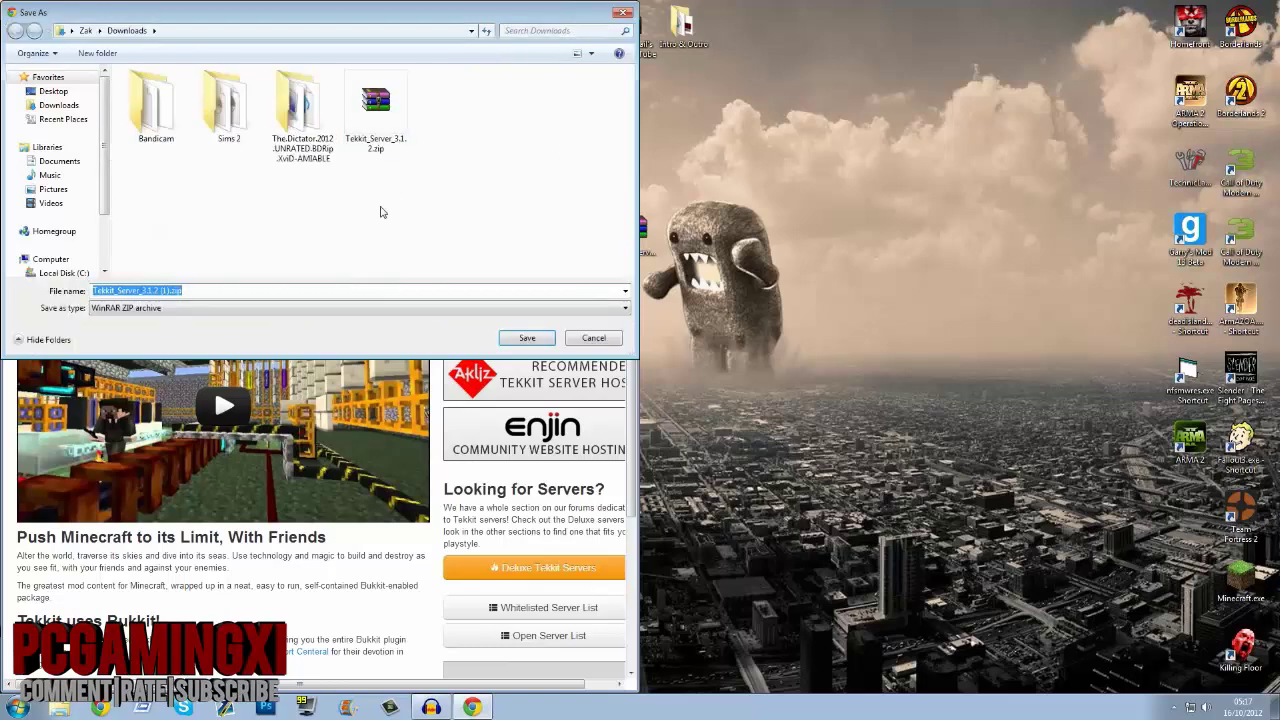
{"action": "left_click", "coordinate": [593, 339]}
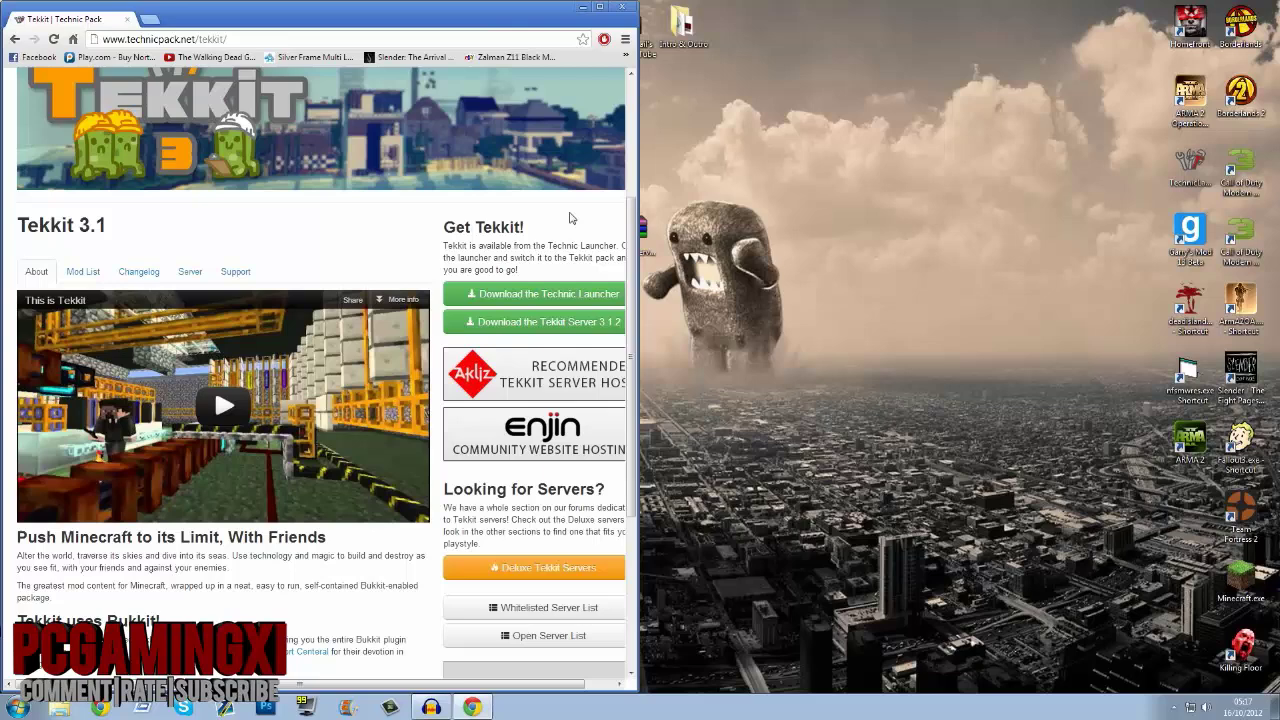
{"action": "key", "text": "ctrl+j"}
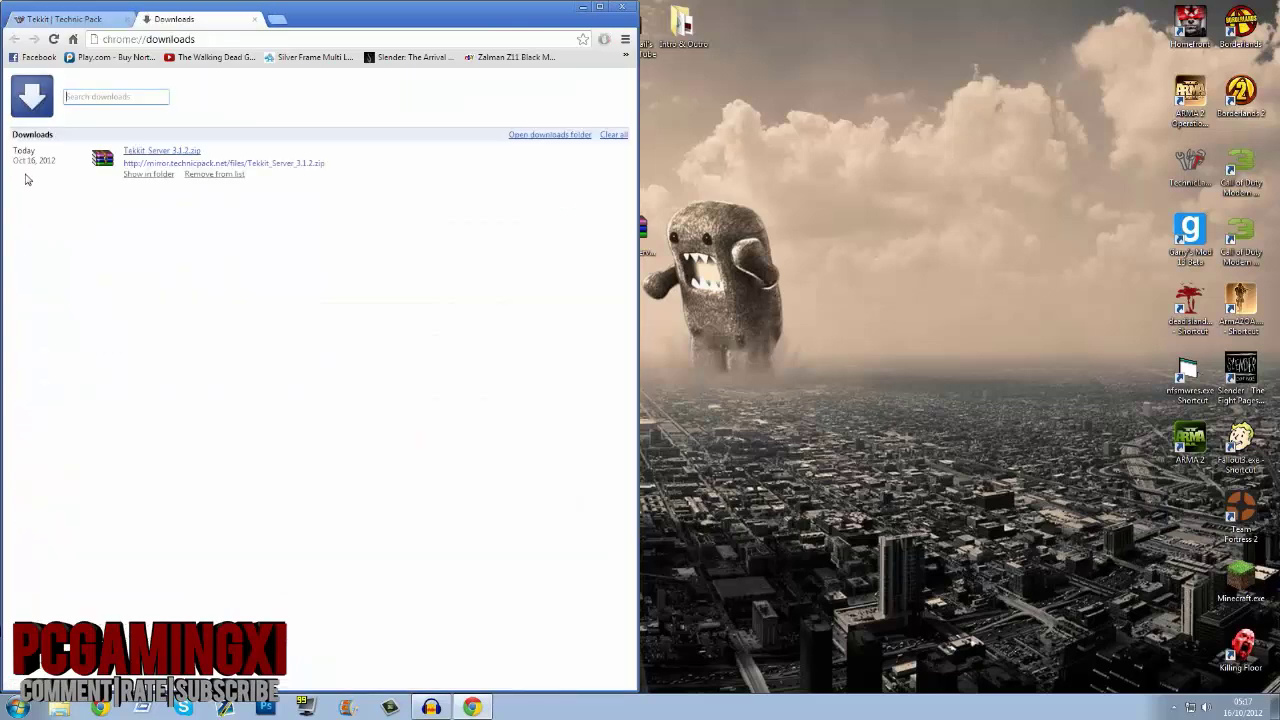
{"action": "left_click", "coordinate": [1240, 707]}
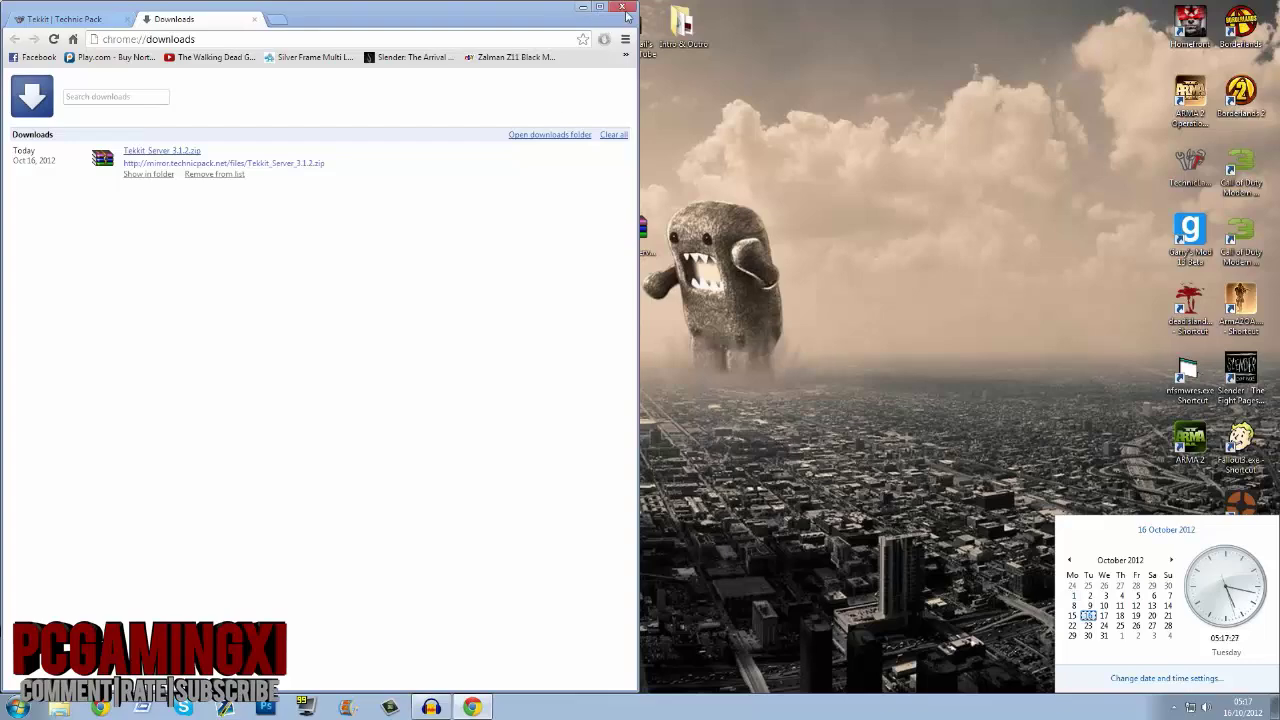
Step: Minimize the browser and select the Tekkit Server zip on the desktop
{"action": "left_click", "coordinate": [583, 8]}
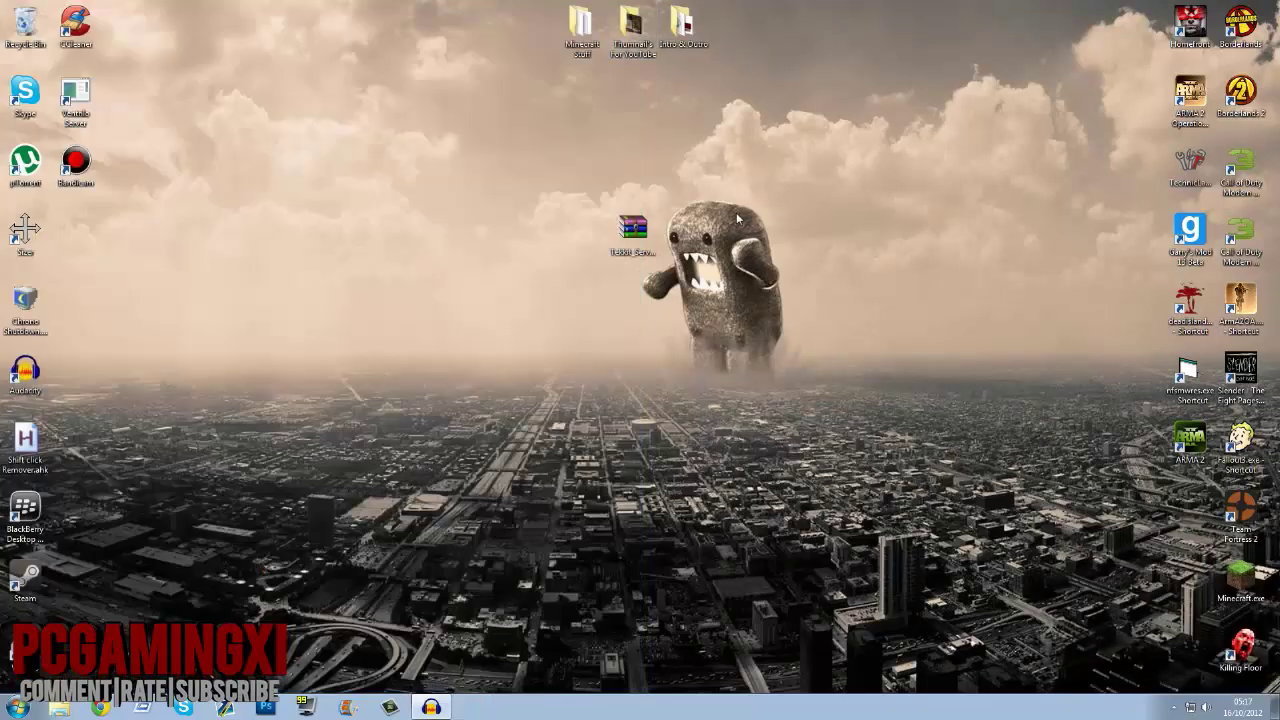
{"action": "left_click", "coordinate": [632, 230]}
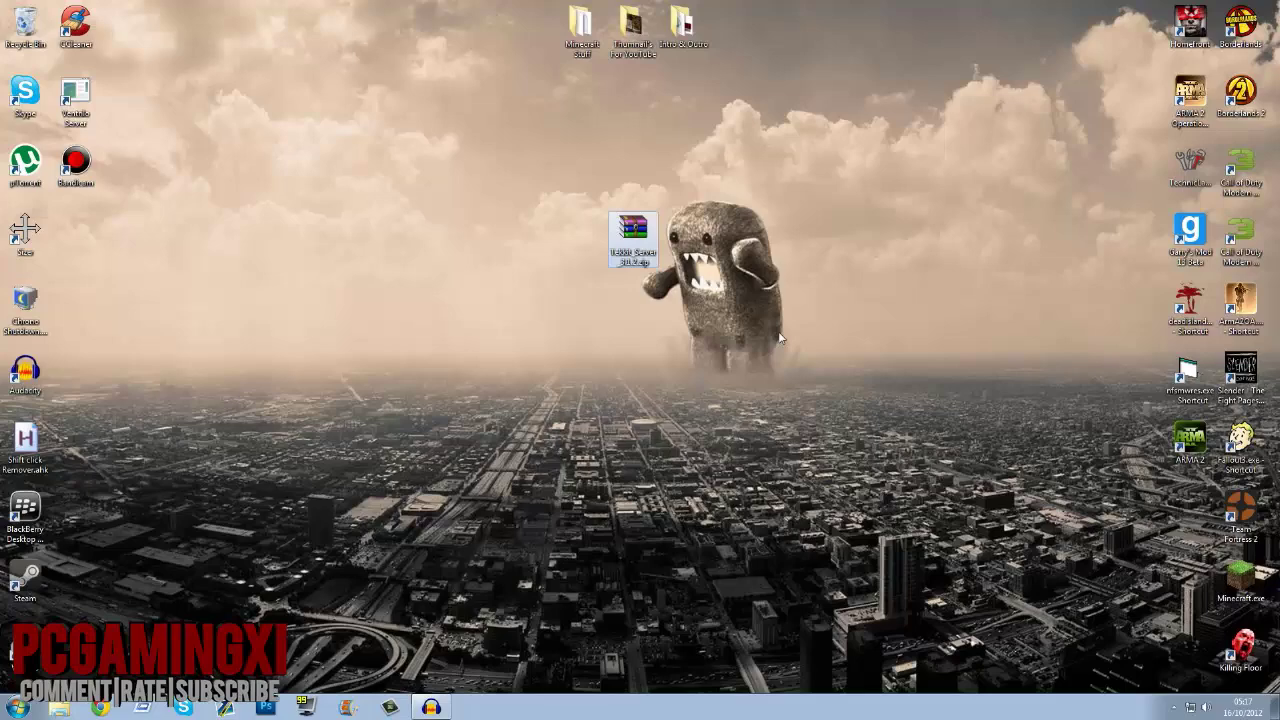
{"action": "left_click_drag", "start_coordinate": [850, 345], "coordinate": [808, 349]}
{"action": "left_click_drag", "start_coordinate": [544, 190], "coordinate": [806, 378]}
{"action": "left_click_drag", "start_coordinate": [568, 165], "coordinate": [575, 289]}
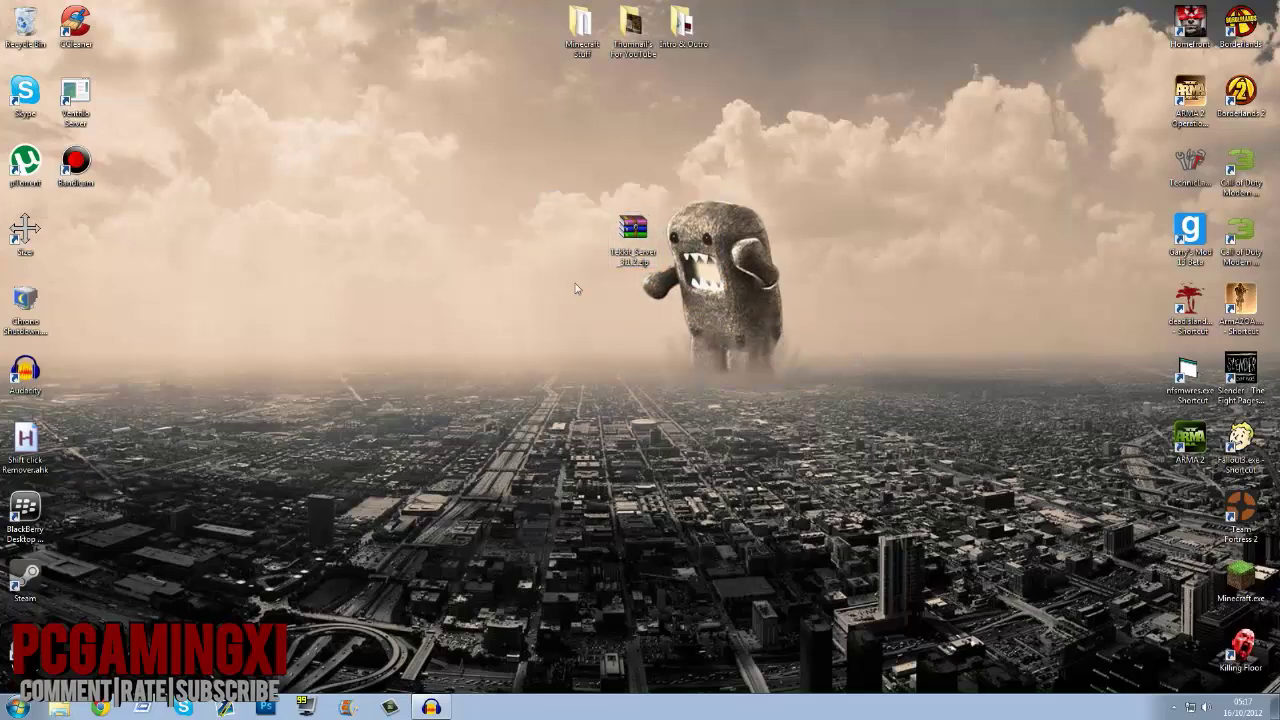
Step: Create a desktop folder named 'Tekkit Server' placed beside the zip archive
{"action": "right_click", "coordinate": [536, 196]}
{"action": "mouse_move", "coordinate": [586, 318]}
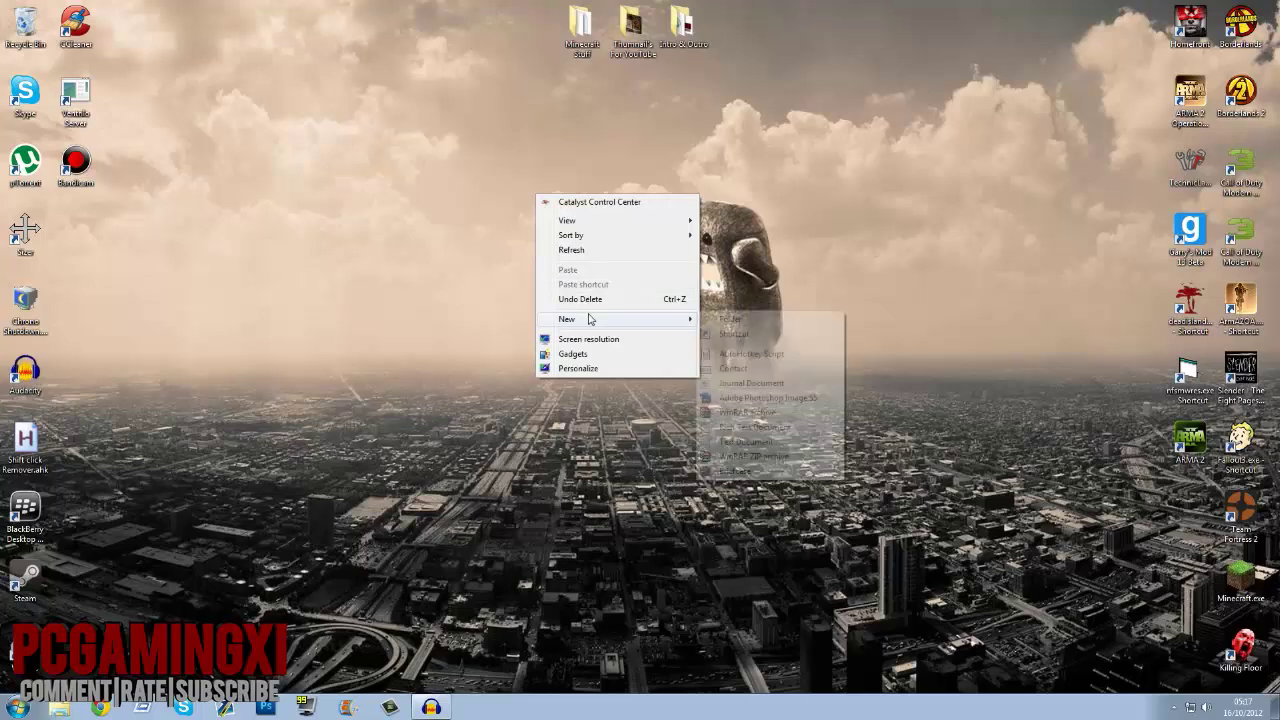
{"action": "left_click", "coordinate": [712, 319]}
{"action": "type", "text": "Tekki"}
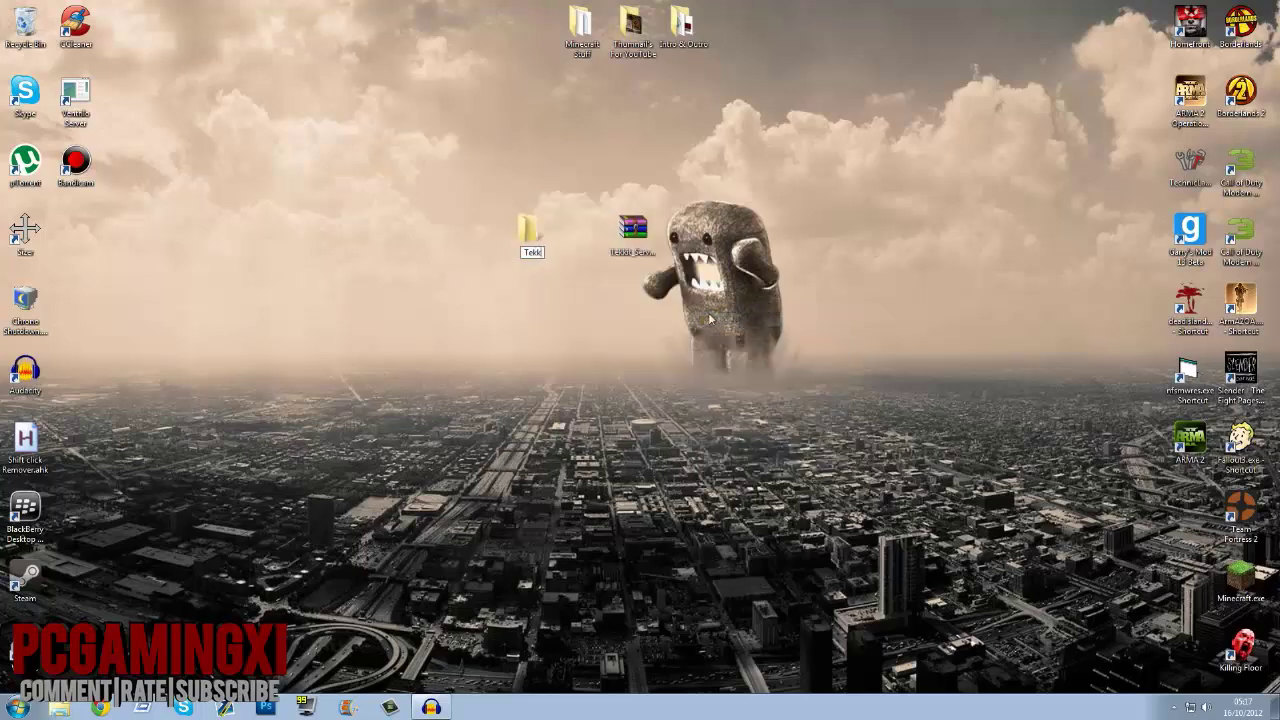
{"action": "type", "text": "t Server"}
{"action": "key", "text": "Return"}
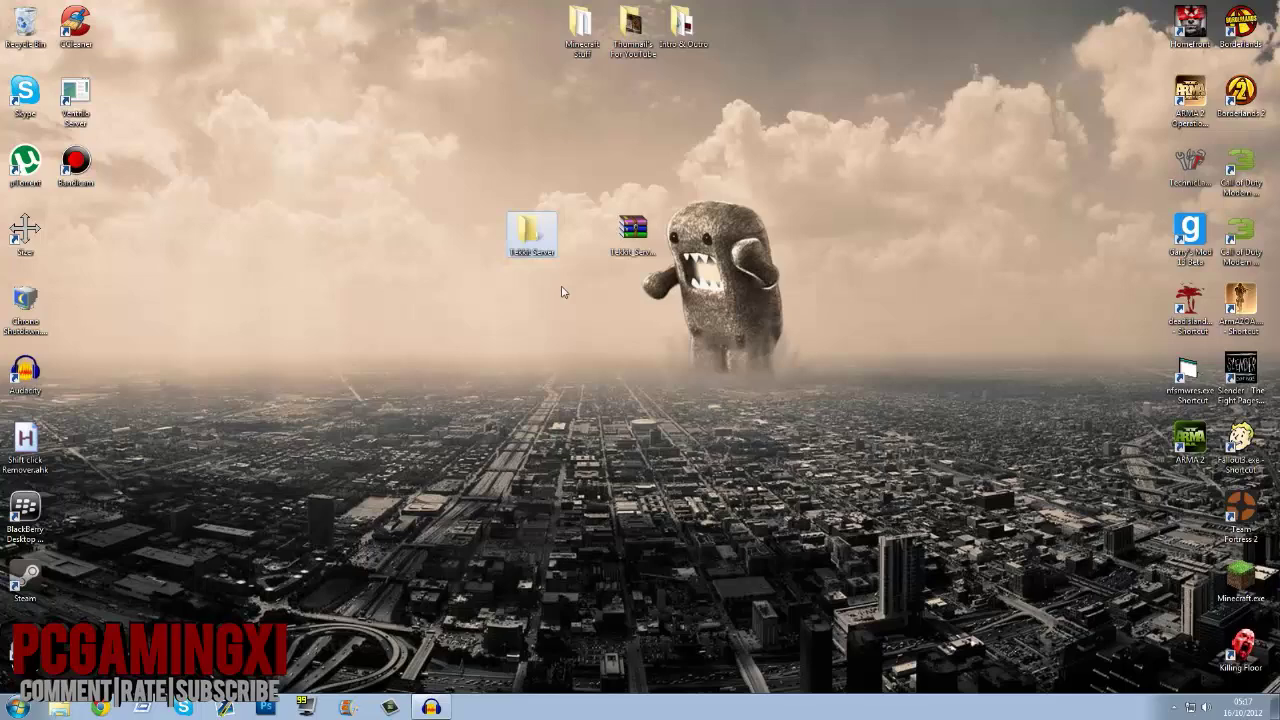
{"action": "left_click_drag", "start_coordinate": [516, 252], "coordinate": [568, 255]}
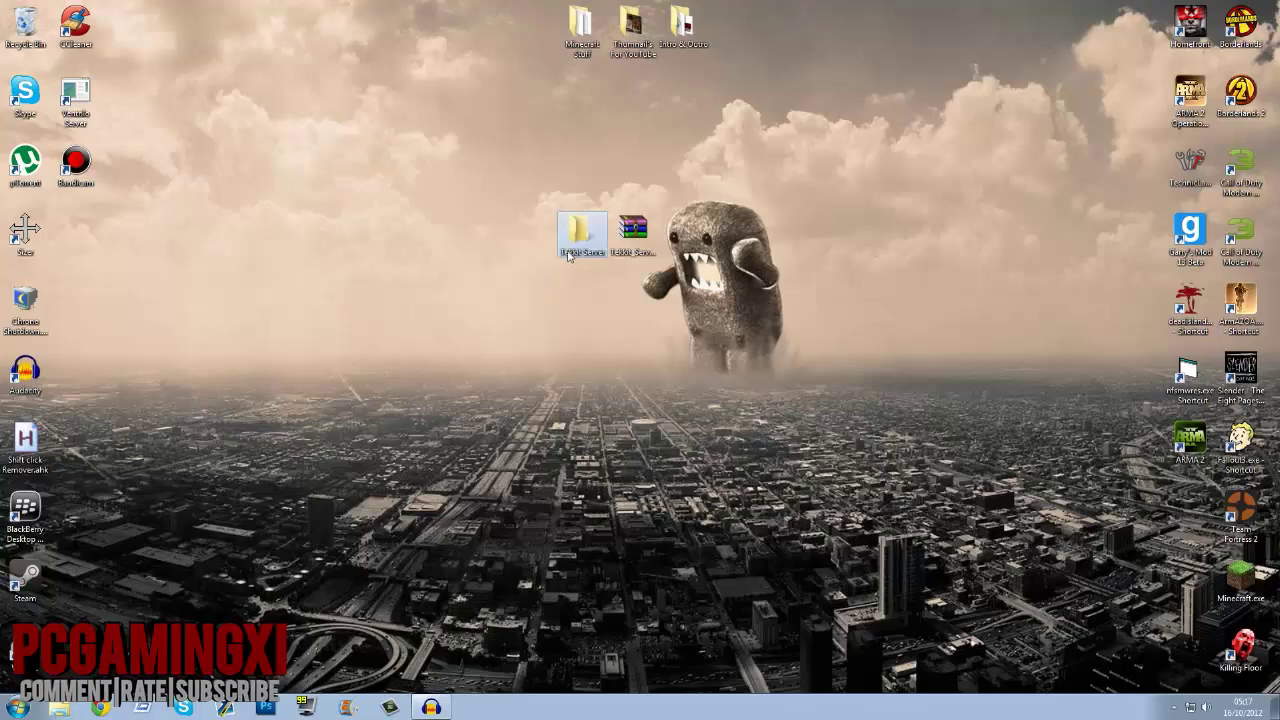
{"action": "left_click", "coordinate": [522, 202]}
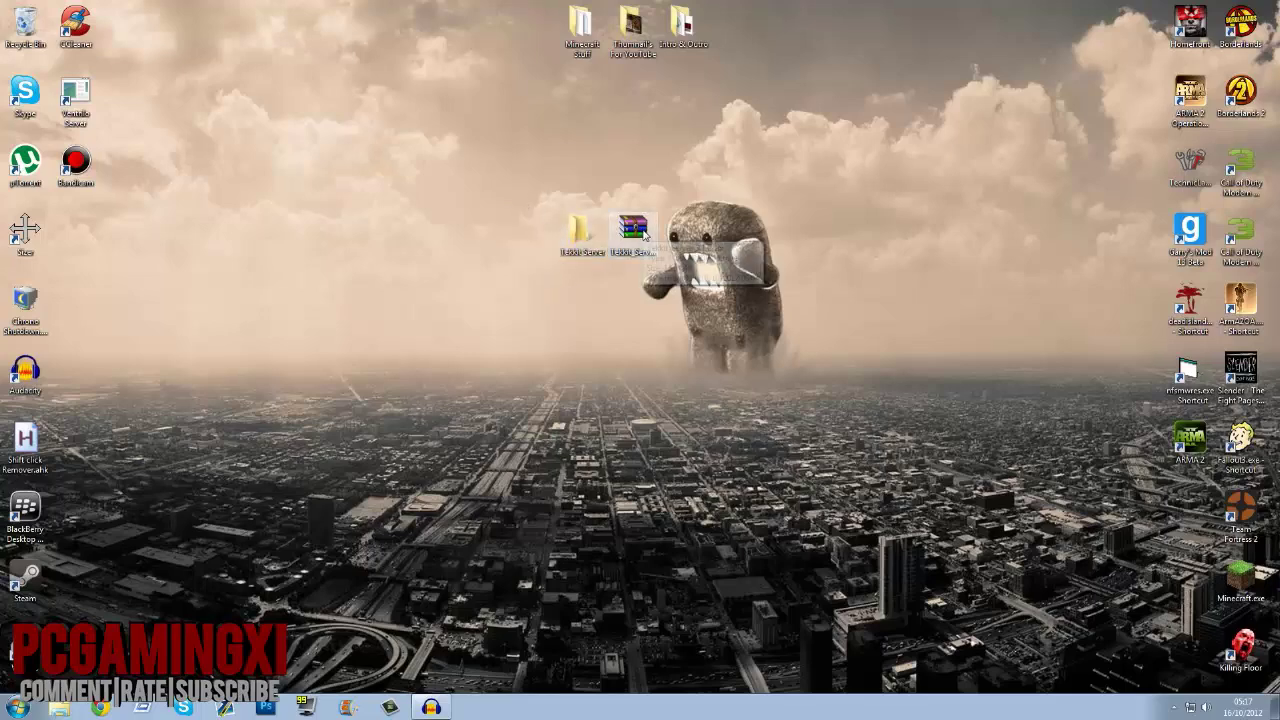
{"action": "left_click", "coordinate": [641, 231]}
Step: Open the zip in WinRAR, drag all its entries into the Tekkit Server folder, and close WinRAR
{"action": "double_click", "coordinate": [641, 231]}
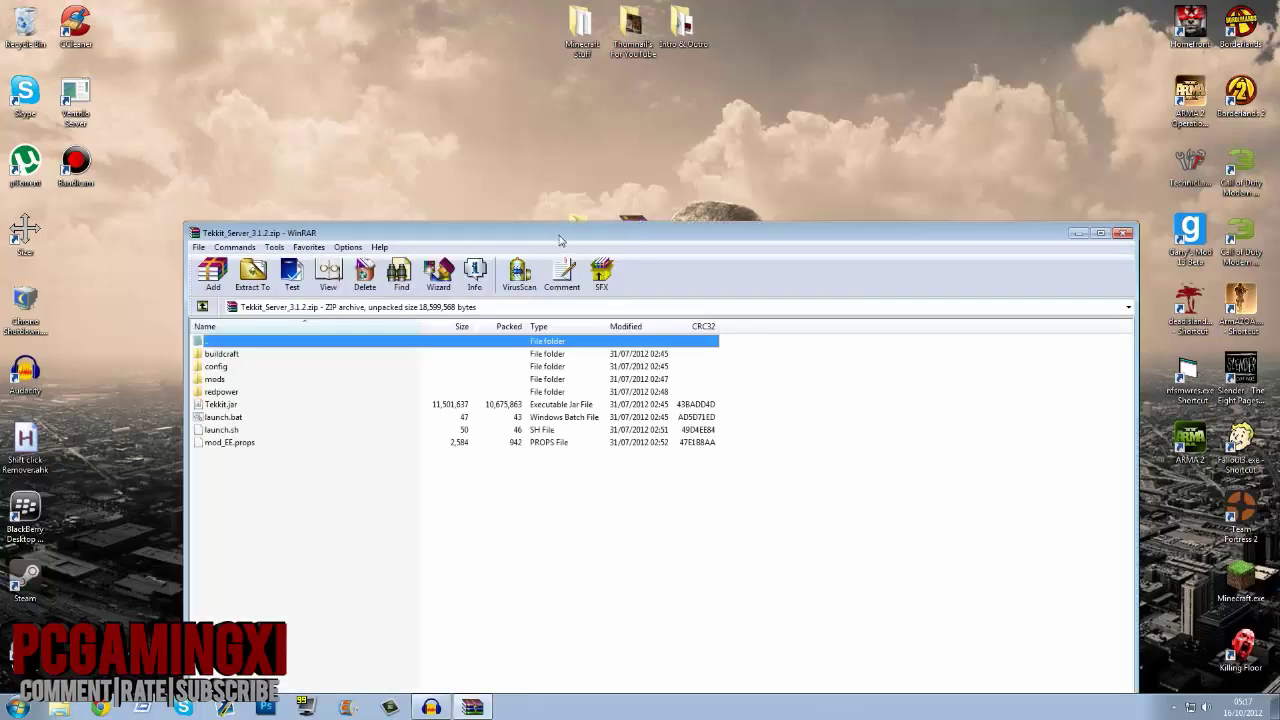
{"action": "left_click_drag", "start_coordinate": [555, 228], "coordinate": [1083, 117]}
{"action": "left_click_drag", "start_coordinate": [788, 404], "coordinate": [750, 227]}
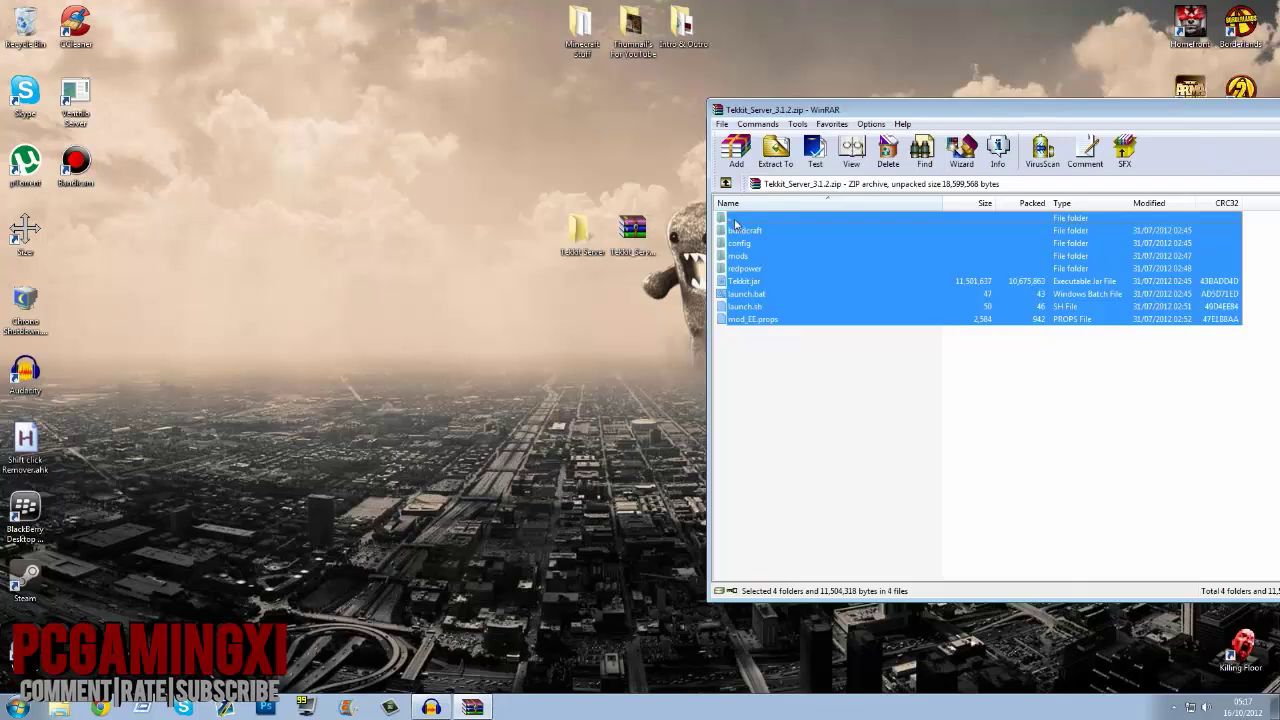
{"action": "left_click_drag", "start_coordinate": [731, 226], "coordinate": [731, 226]}
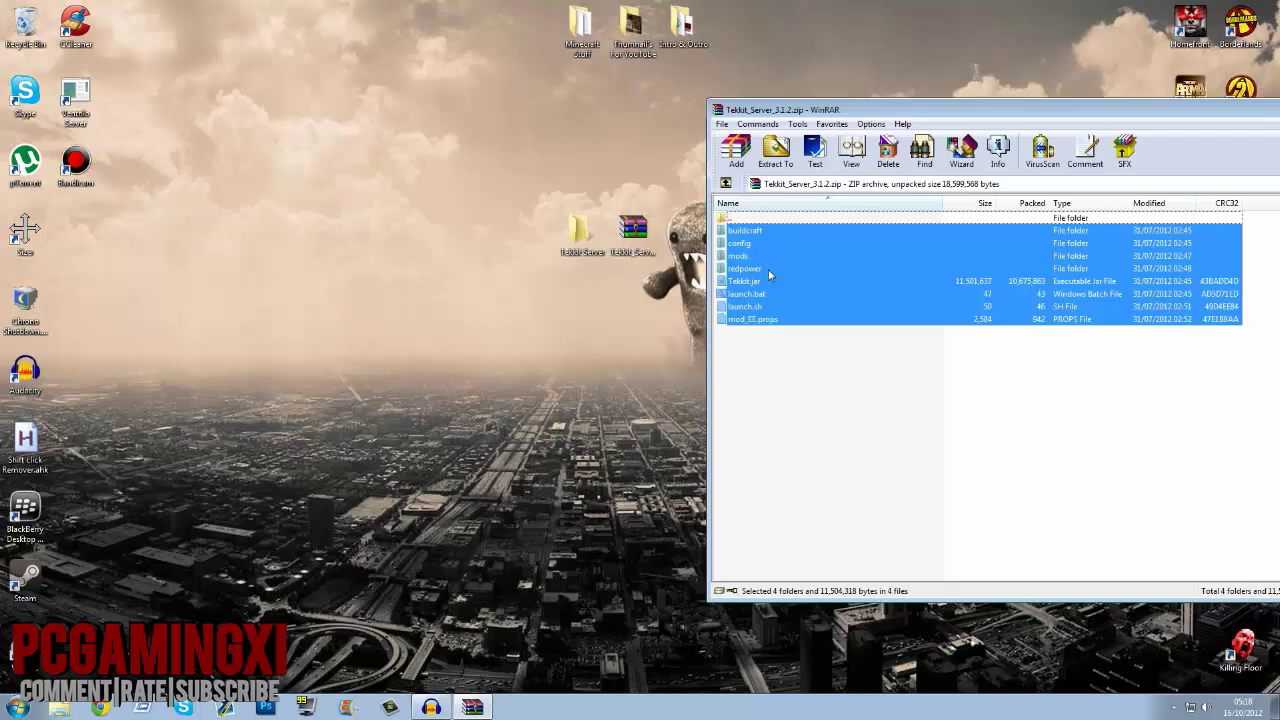
{"action": "left_click_drag", "start_coordinate": [768, 269], "coordinate": [595, 250]}
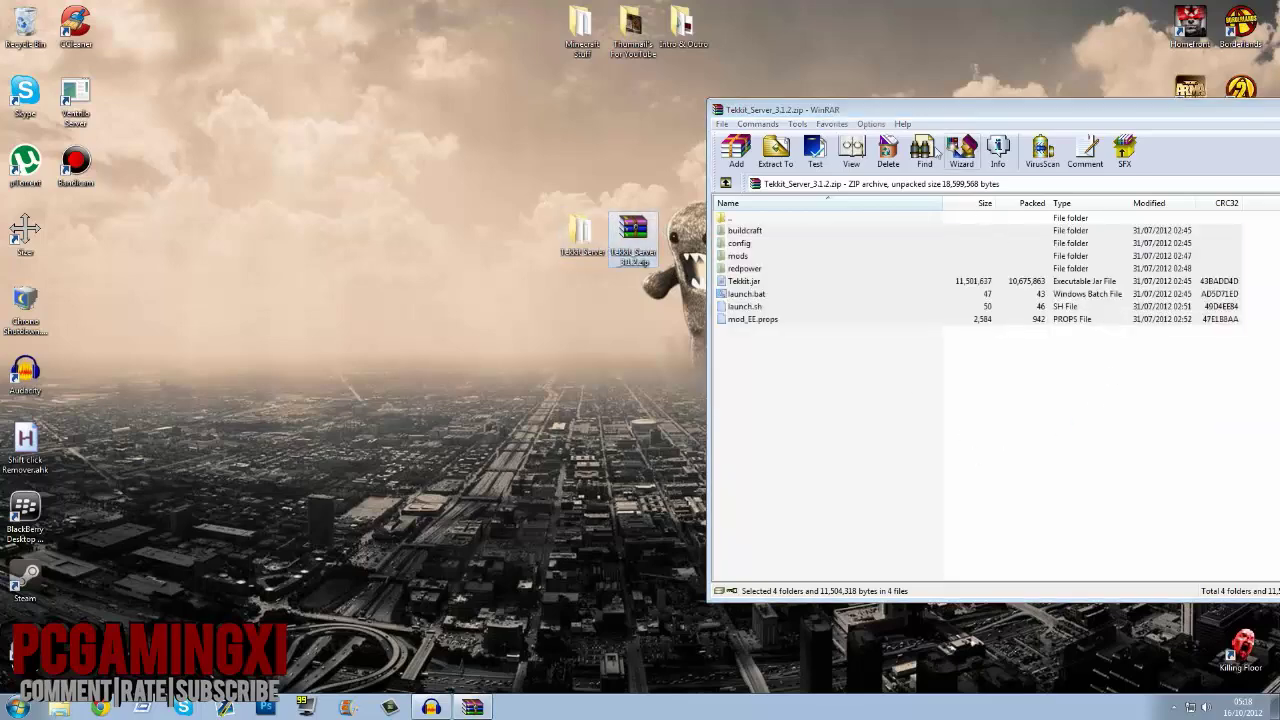
{"action": "left_click_drag", "start_coordinate": [930, 110], "coordinate": [920, 282]}
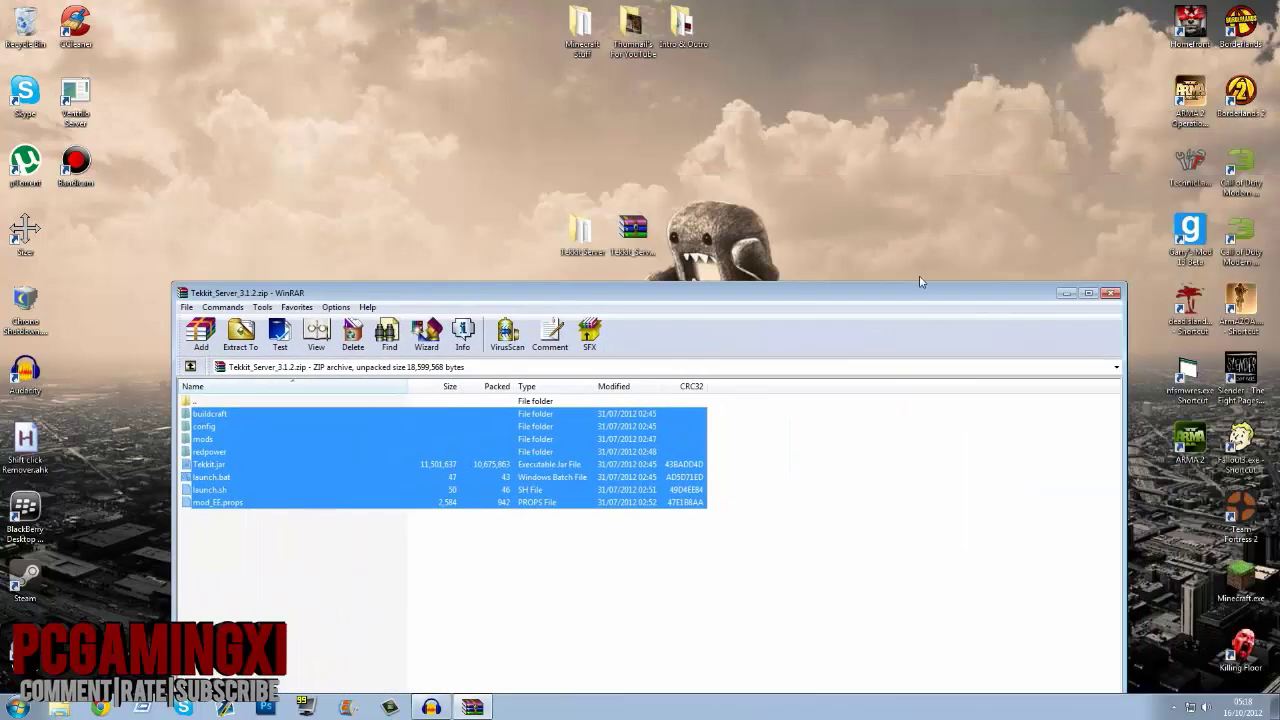
{"action": "left_click", "coordinate": [1110, 293]}
Step: Move the zip aside and open the Tekkit Server folder listing its 8 extracted items
{"action": "left_click_drag", "start_coordinate": [632, 230], "coordinate": [836, 100]}
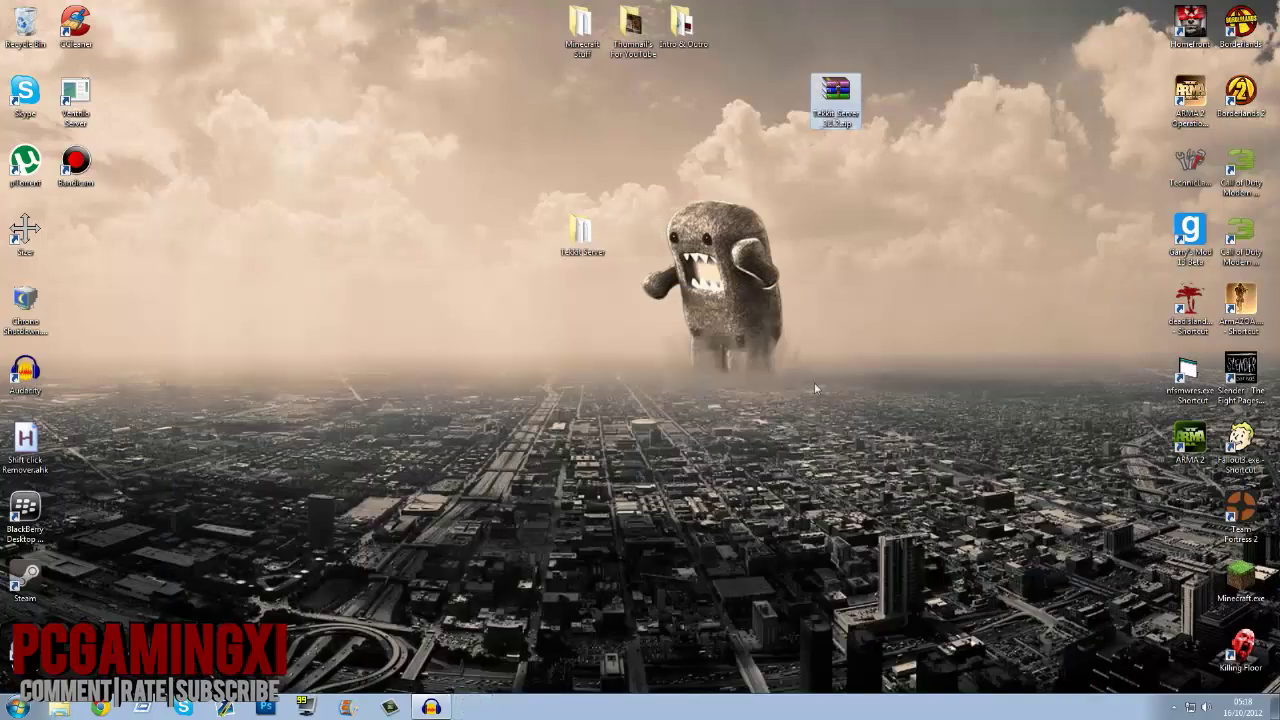
{"action": "left_click", "coordinate": [943, 103]}
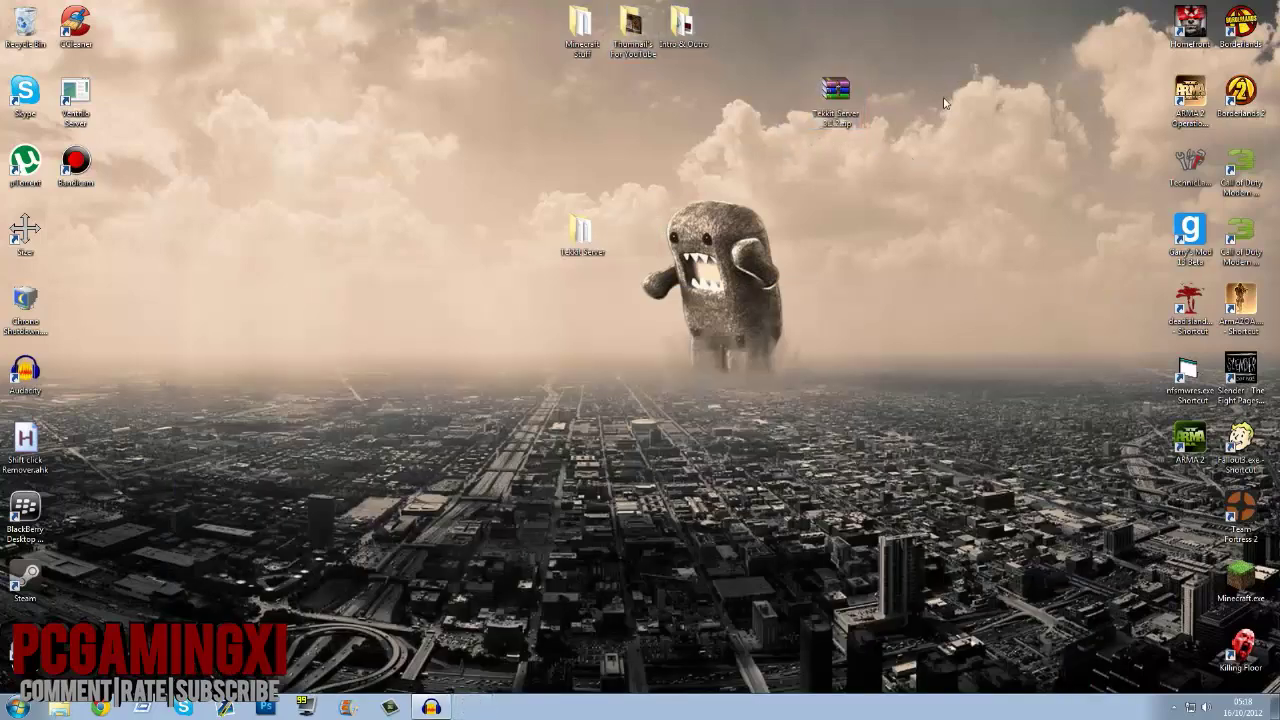
{"action": "left_click_drag", "start_coordinate": [943, 103], "coordinate": [826, 249]}
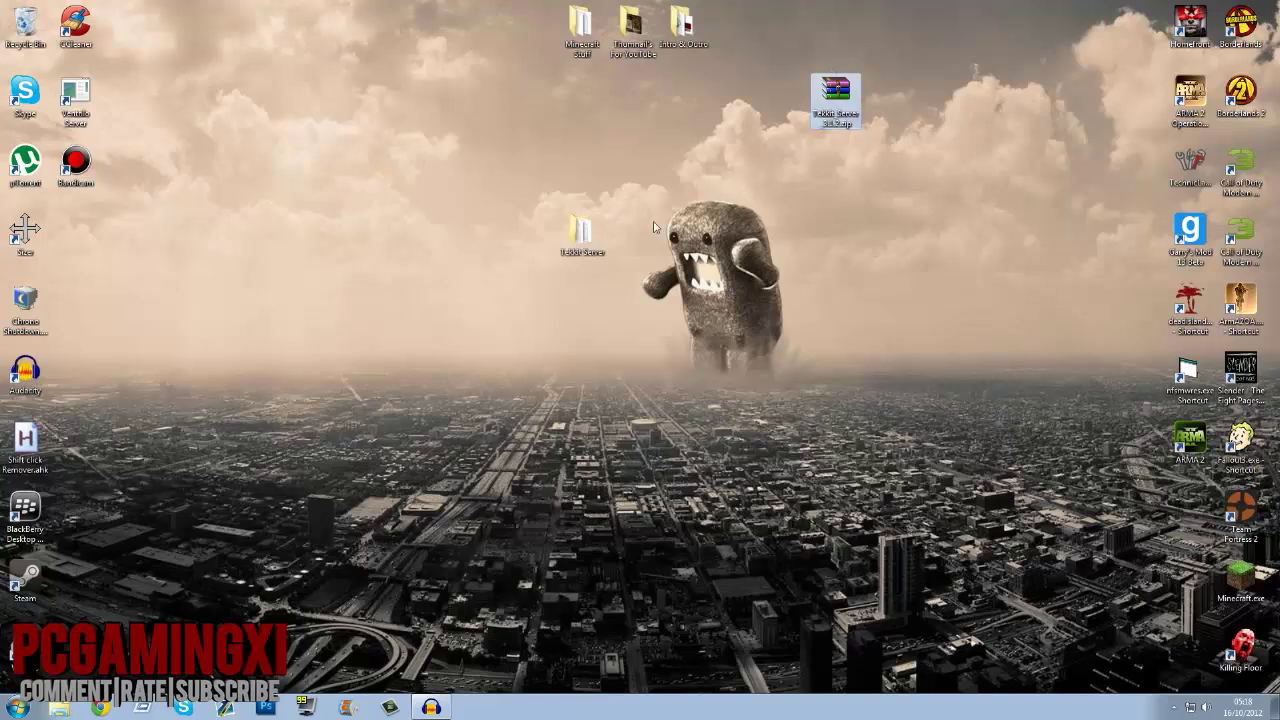
{"action": "double_click", "coordinate": [594, 253]}
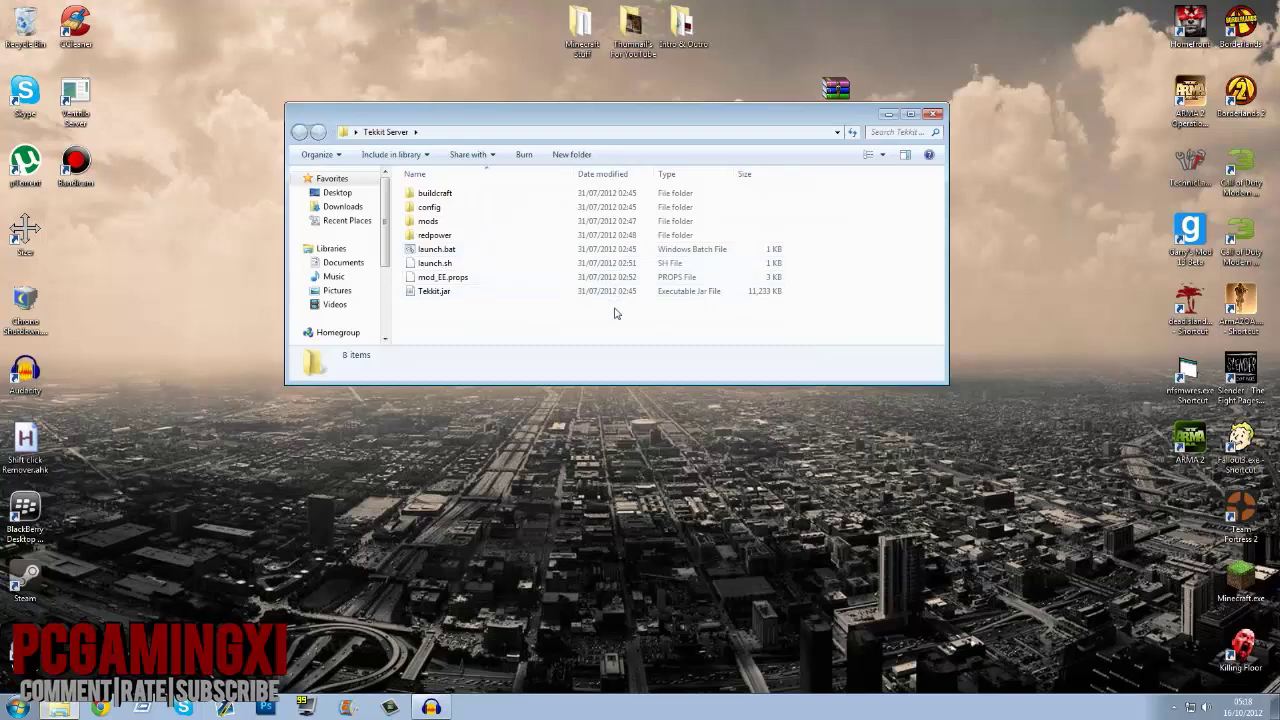
{"action": "left_click_drag", "start_coordinate": [574, 126], "coordinate": [647, 159]}
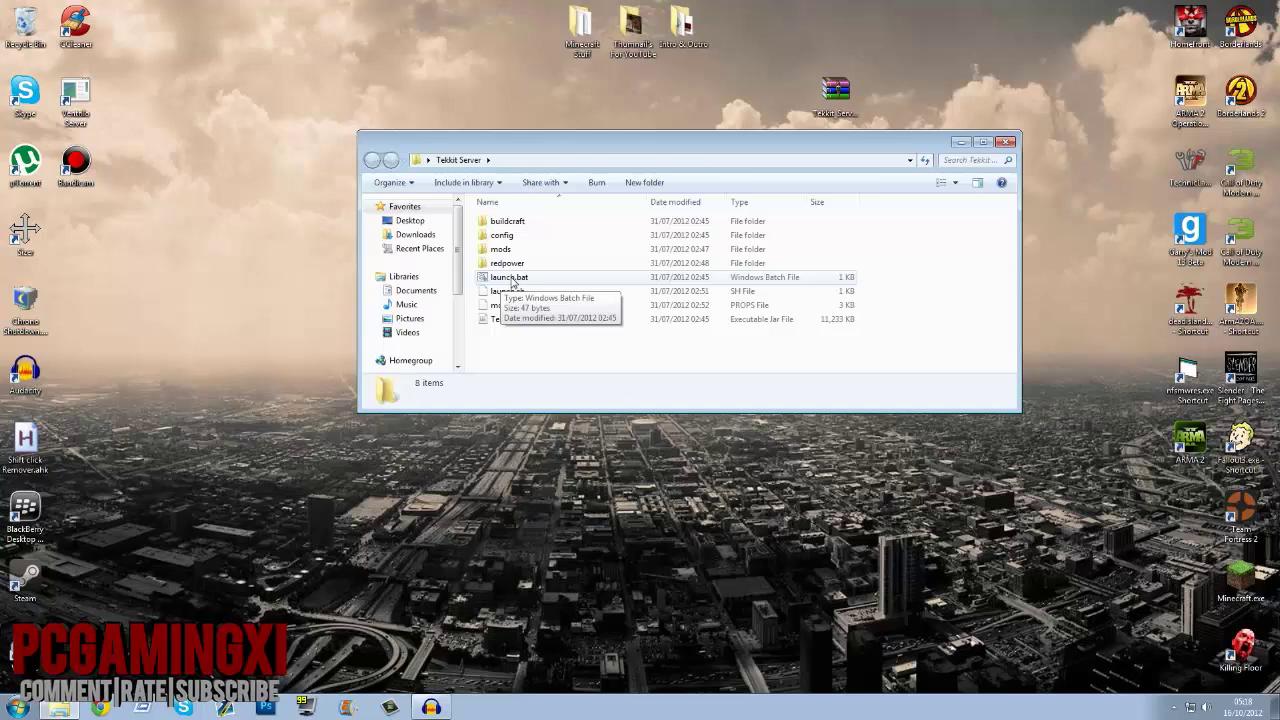
Step: Run launch.bat until the server loads, then stop it and close the console
{"action": "double_click", "coordinate": [511, 280]}
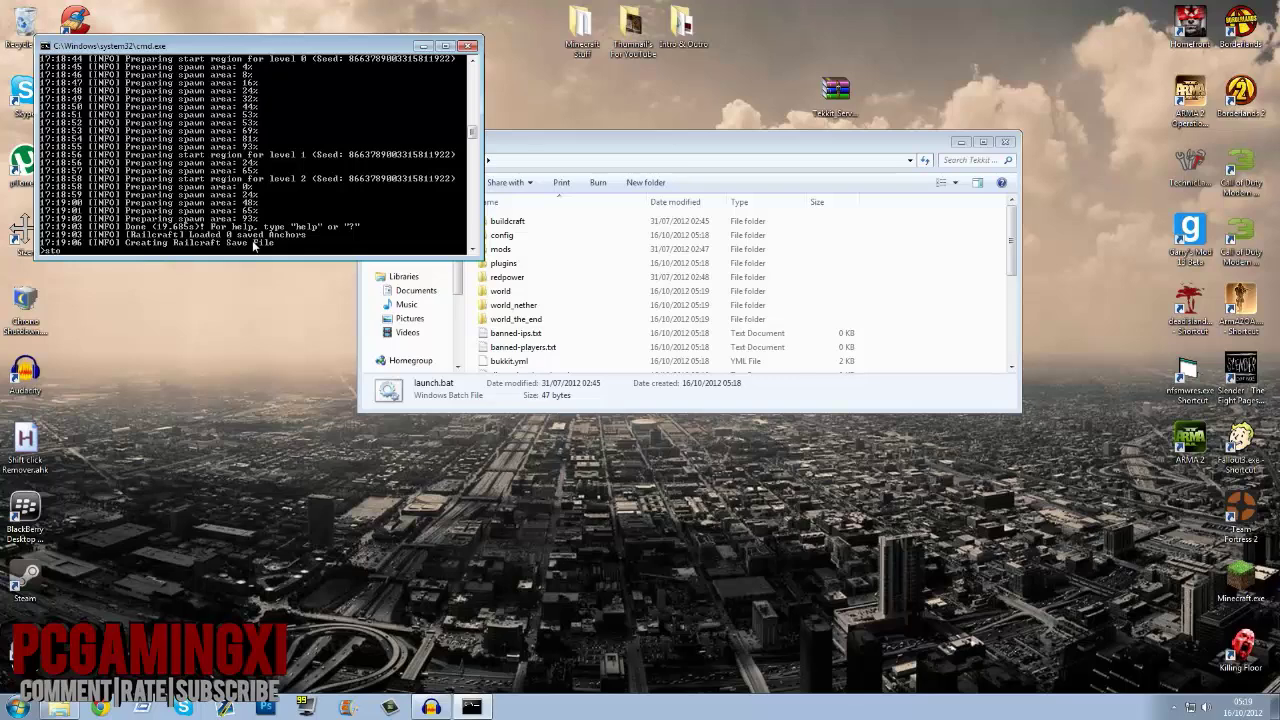
{"action": "key", "text": "Return"}
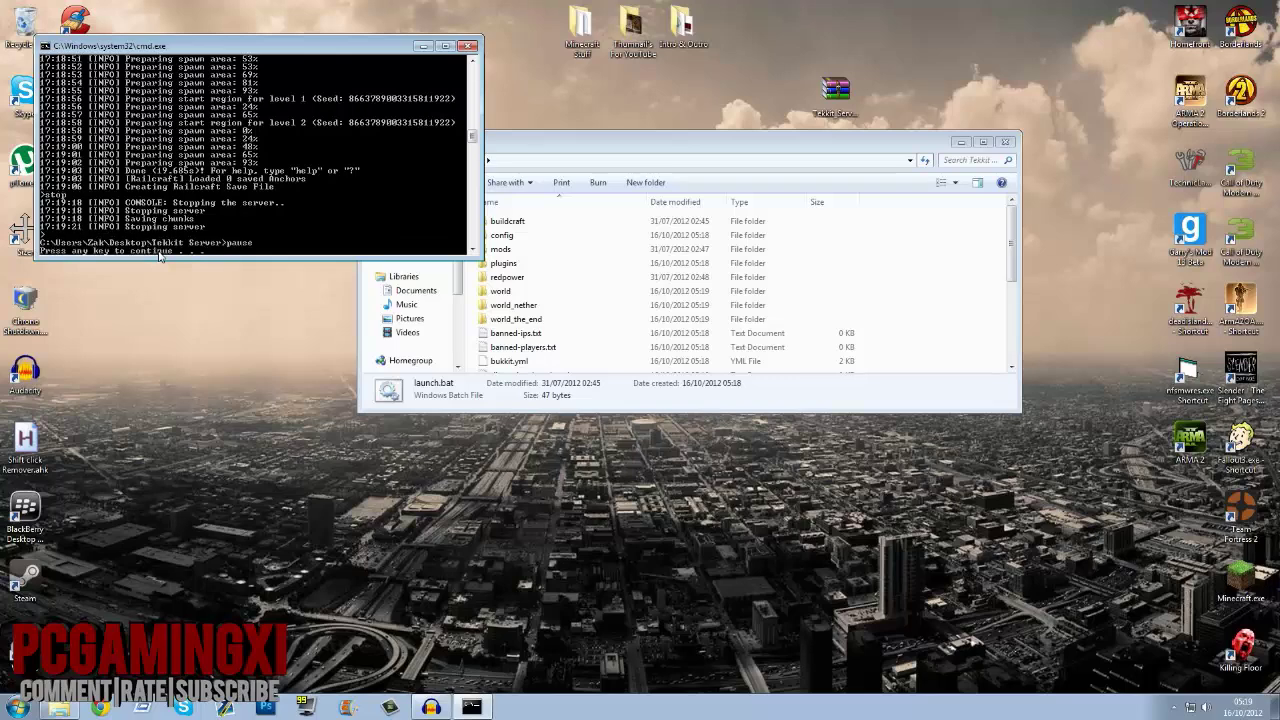
{"action": "key", "text": "Return"}
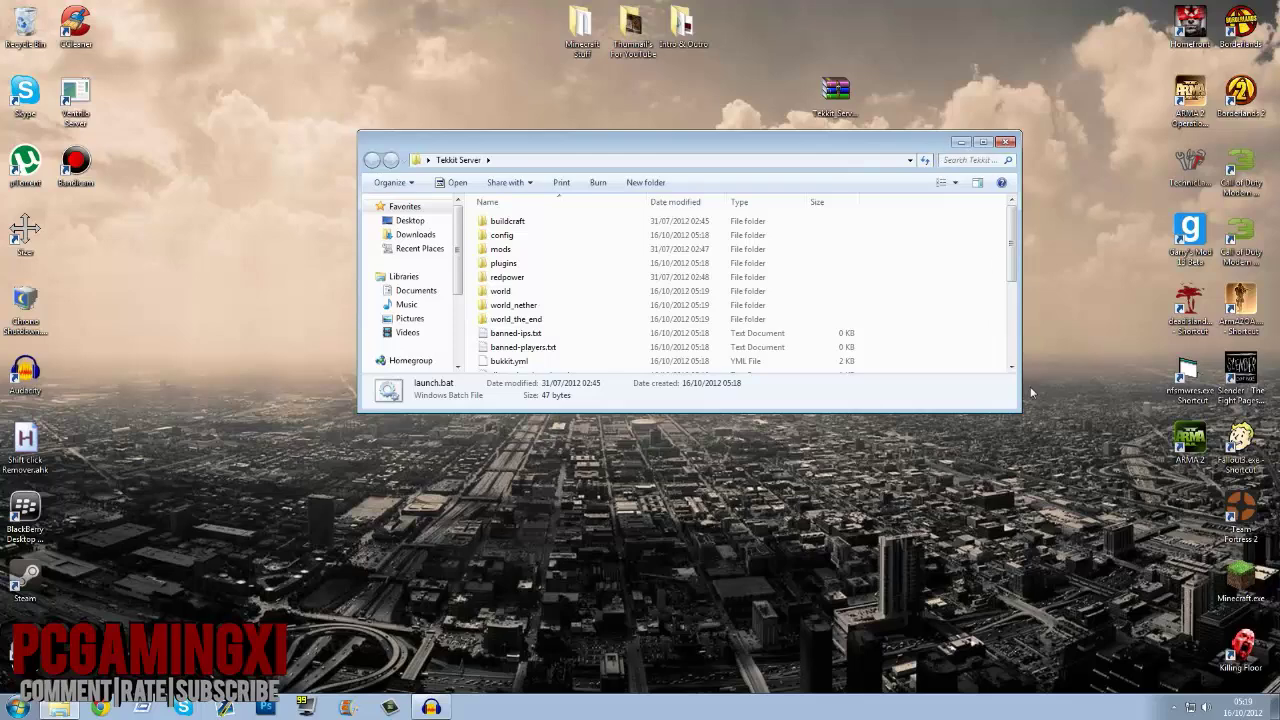
Step: Open launch.bat in Notepad and check the computer's installed RAM in system properties
{"action": "left_click_drag", "start_coordinate": [992, 411], "coordinate": [1031, 608]}
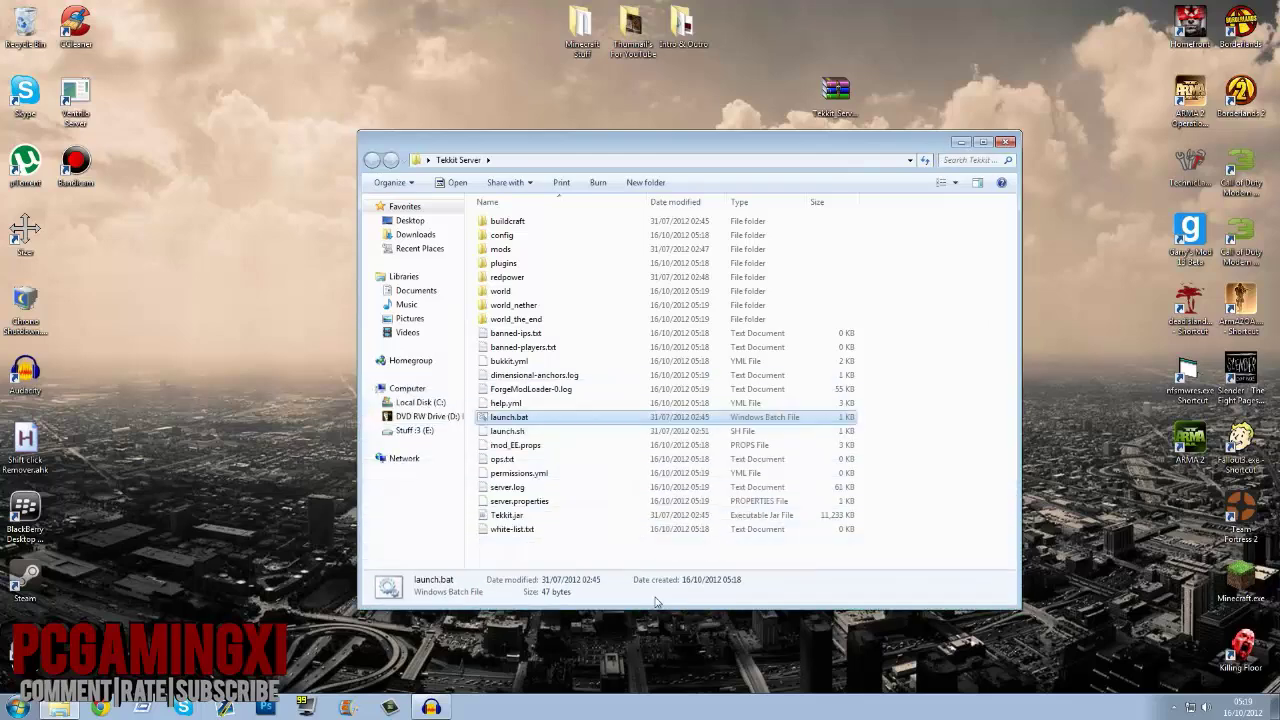
{"action": "right_click", "coordinate": [508, 420]}
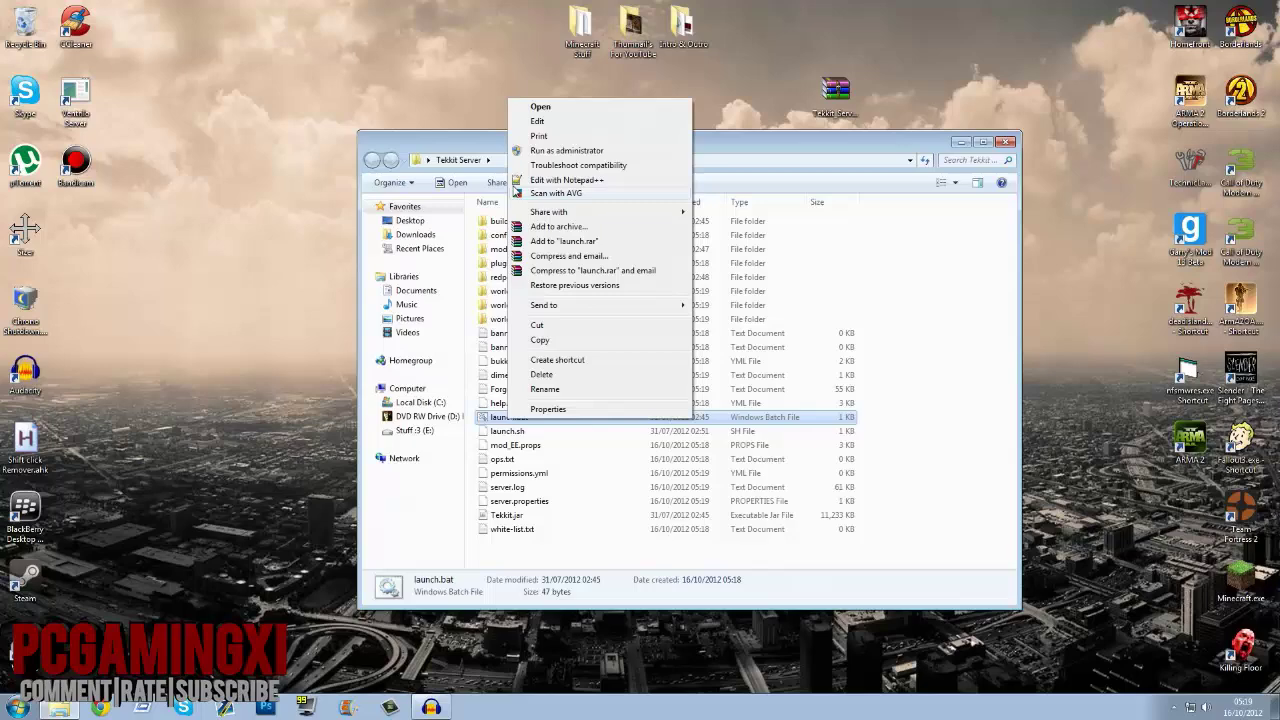
{"action": "left_click", "coordinate": [537, 121]}
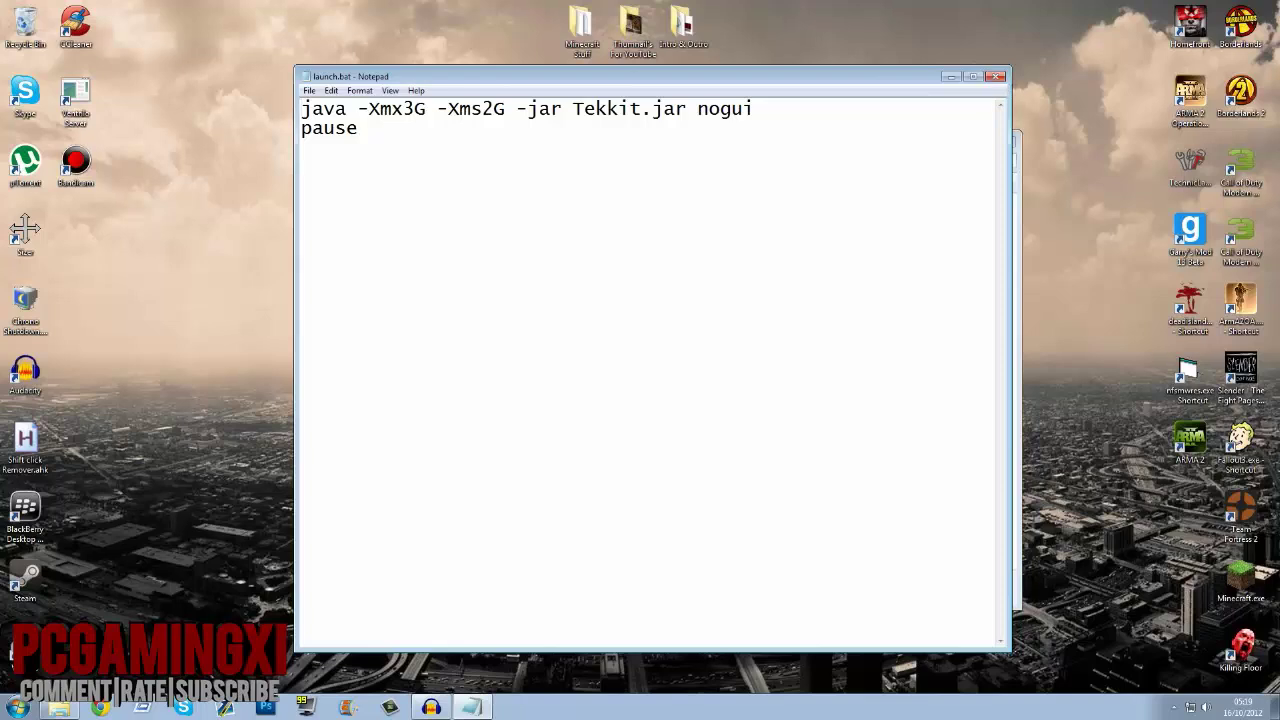
{"action": "key", "text": "shift+Right"}
{"action": "key", "text": "super"}
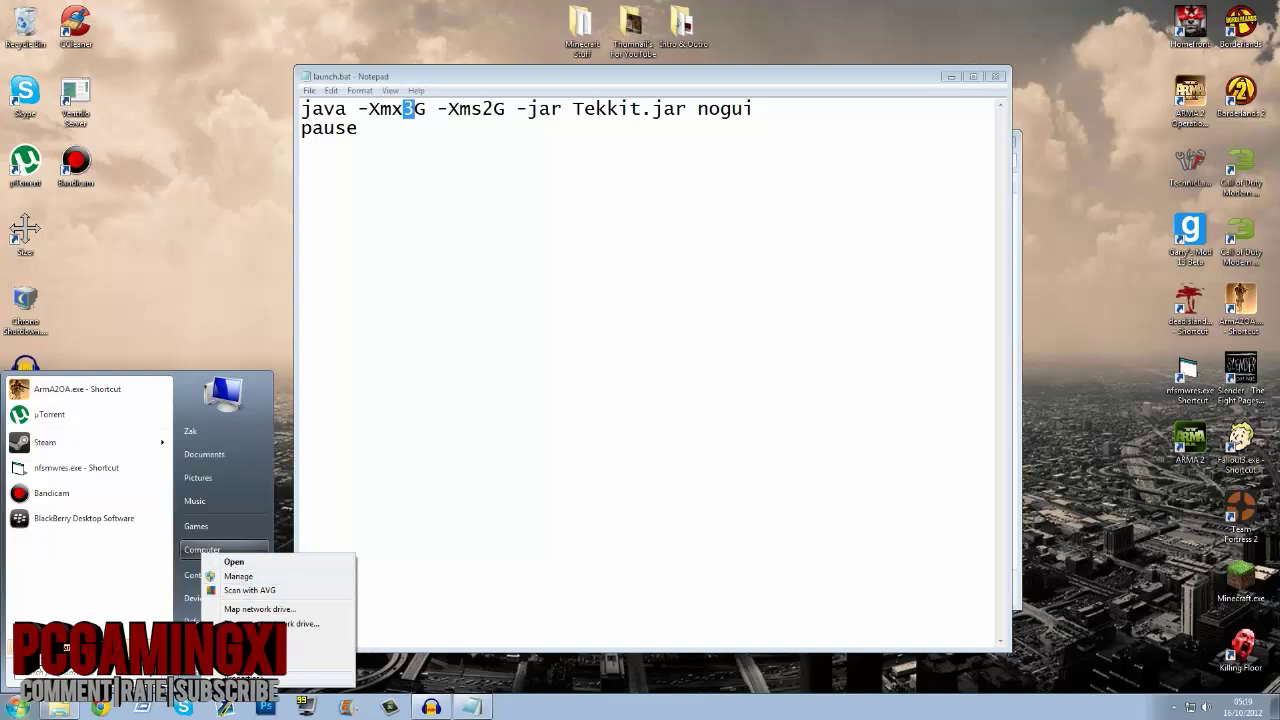
{"action": "left_click", "coordinate": [240, 677]}
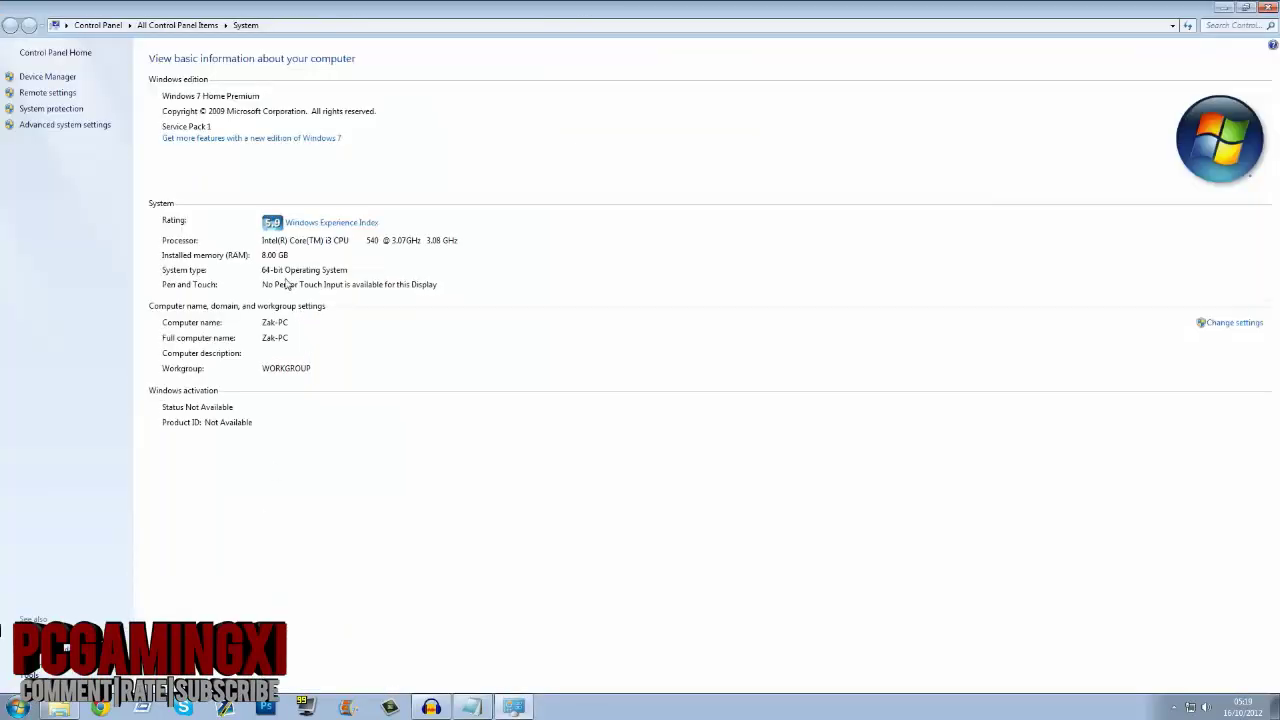
{"action": "left_click", "coordinate": [1257, 8]}
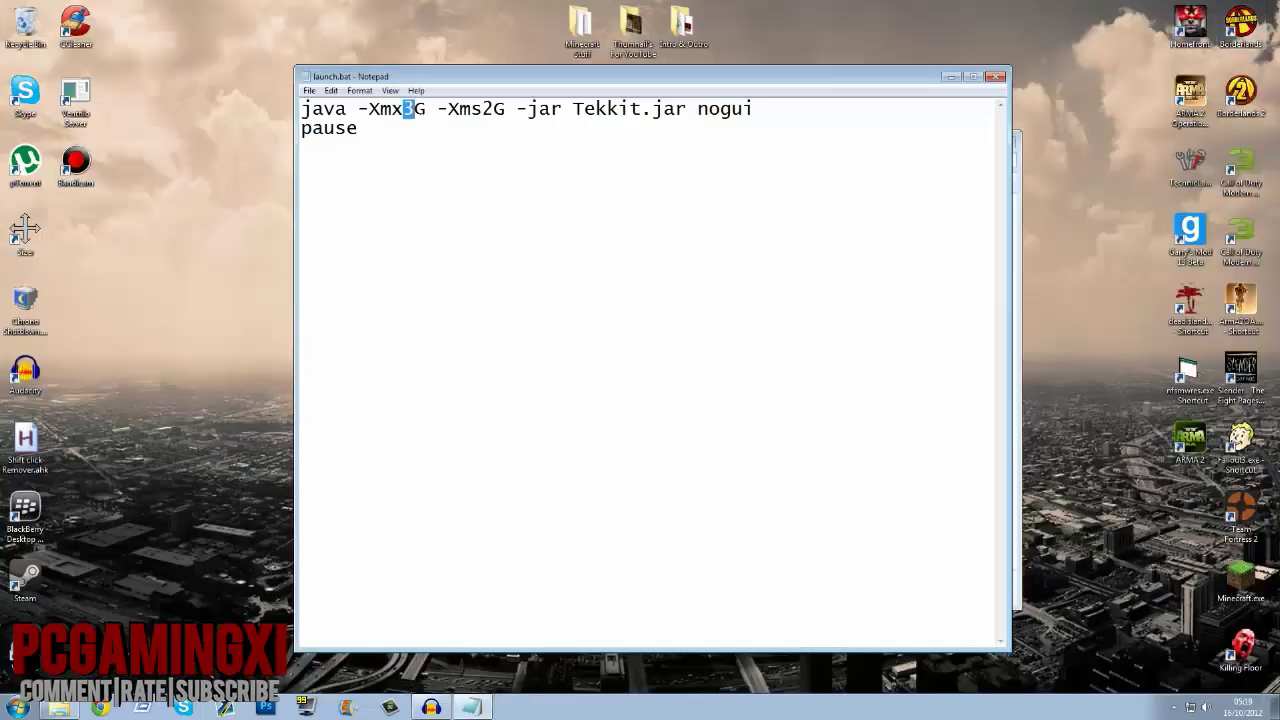
Step: Change the memory flags to -Xmx6G and -Xms3G, then close Notepad discarding the edits
{"action": "type", "text": "6"}
{"action": "left_click_drag", "start_coordinate": [481, 109], "coordinate": [493, 109]}
{"action": "type", "text": "3"}
{"action": "left_click", "coordinate": [995, 76]}
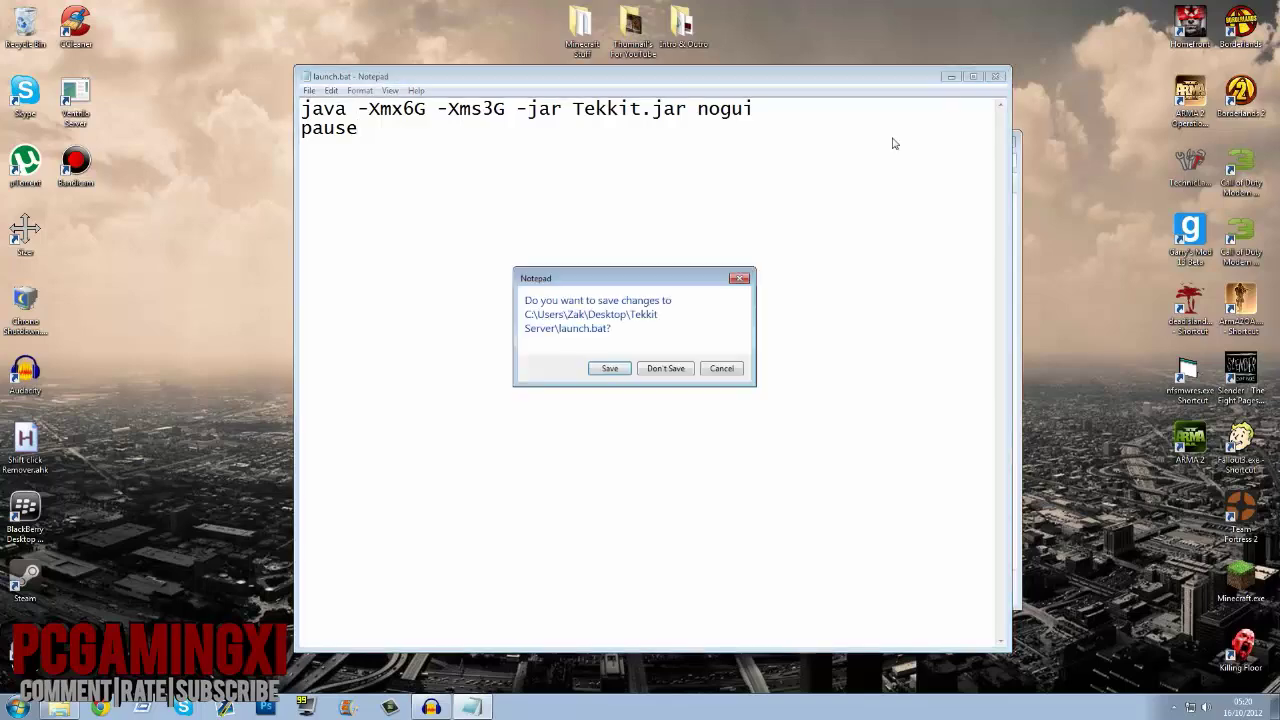
{"action": "left_click", "coordinate": [665, 368]}
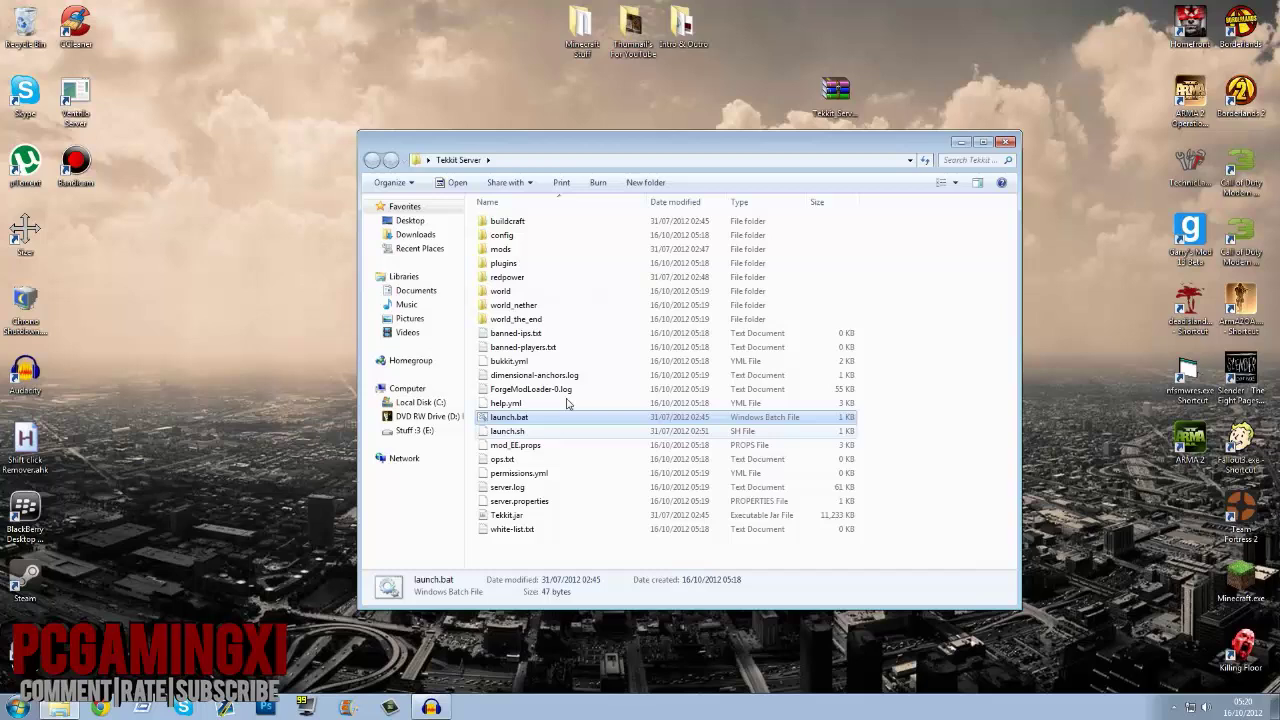
Step: Open ops.txt, enter the player's username, and save it
{"action": "double_click", "coordinate": [514, 464]}
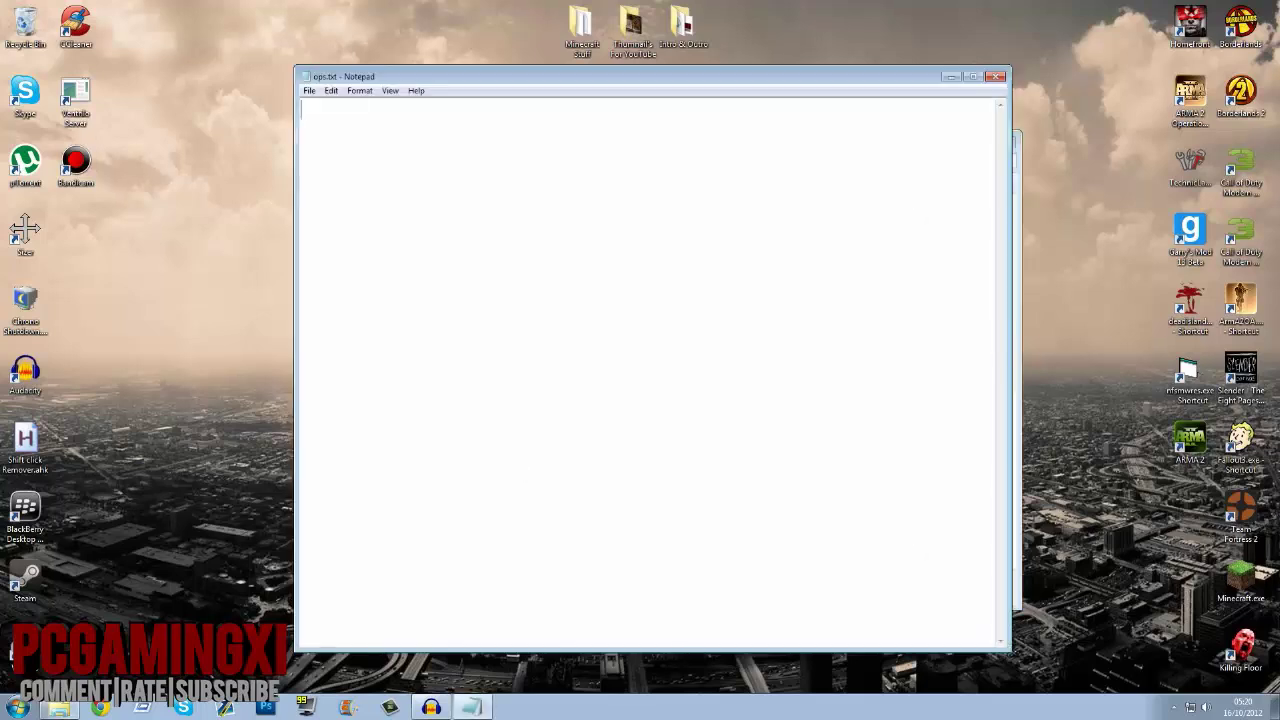
{"action": "type", "text": "zaps2k8"}
{"action": "left_click", "coordinate": [995, 77]}
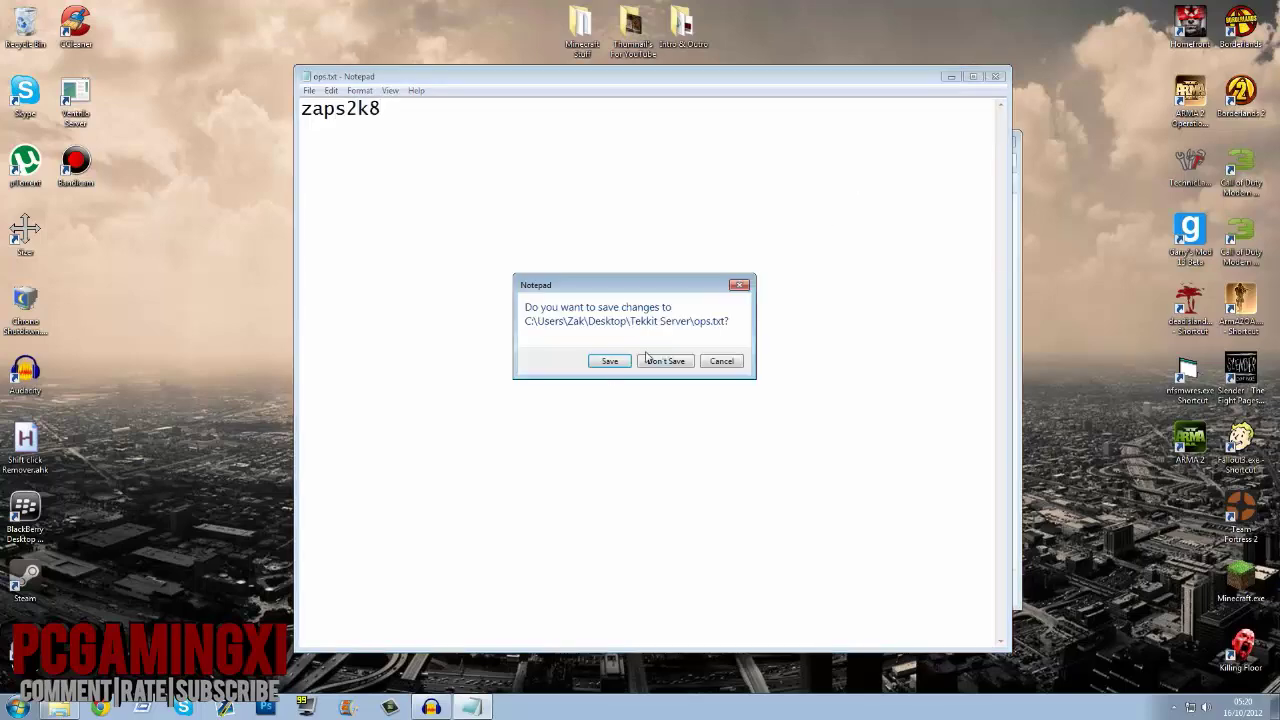
{"action": "left_click", "coordinate": [609, 362]}
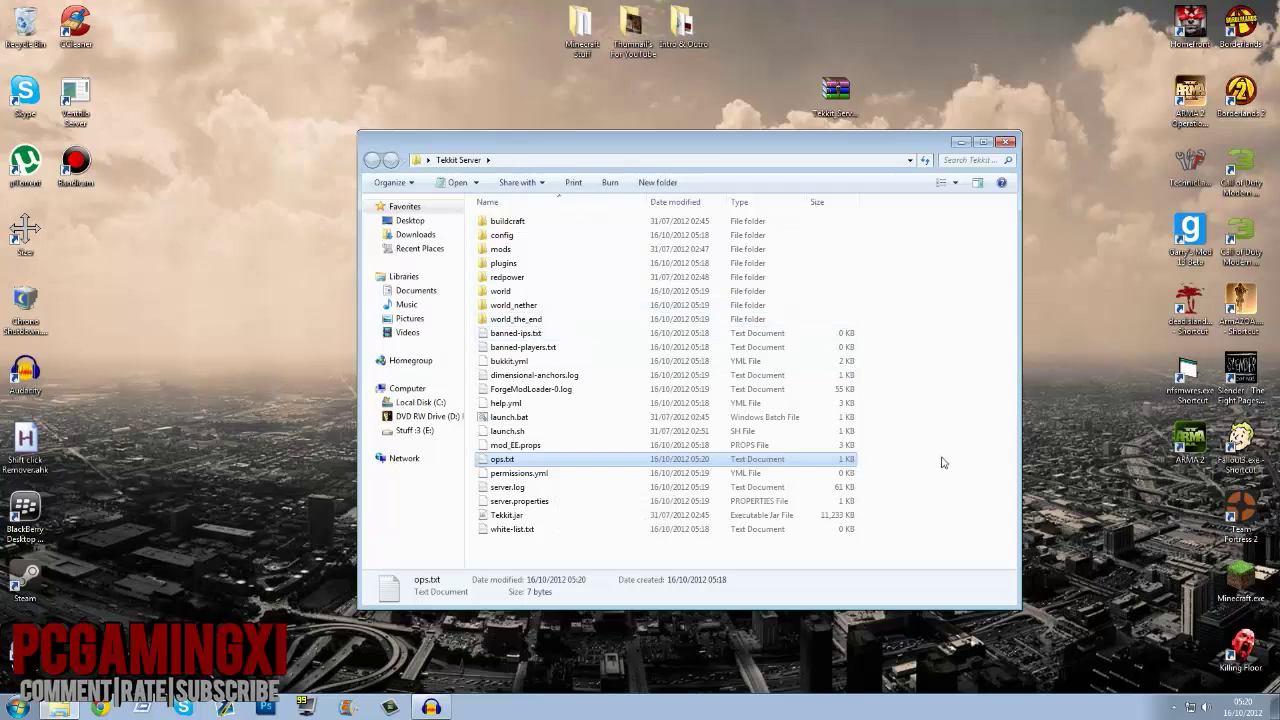
Step: Open server.properties with Notepad chosen from the Open with program list
{"action": "left_click", "coordinate": [572, 501]}
{"action": "right_click", "coordinate": [550, 501]}
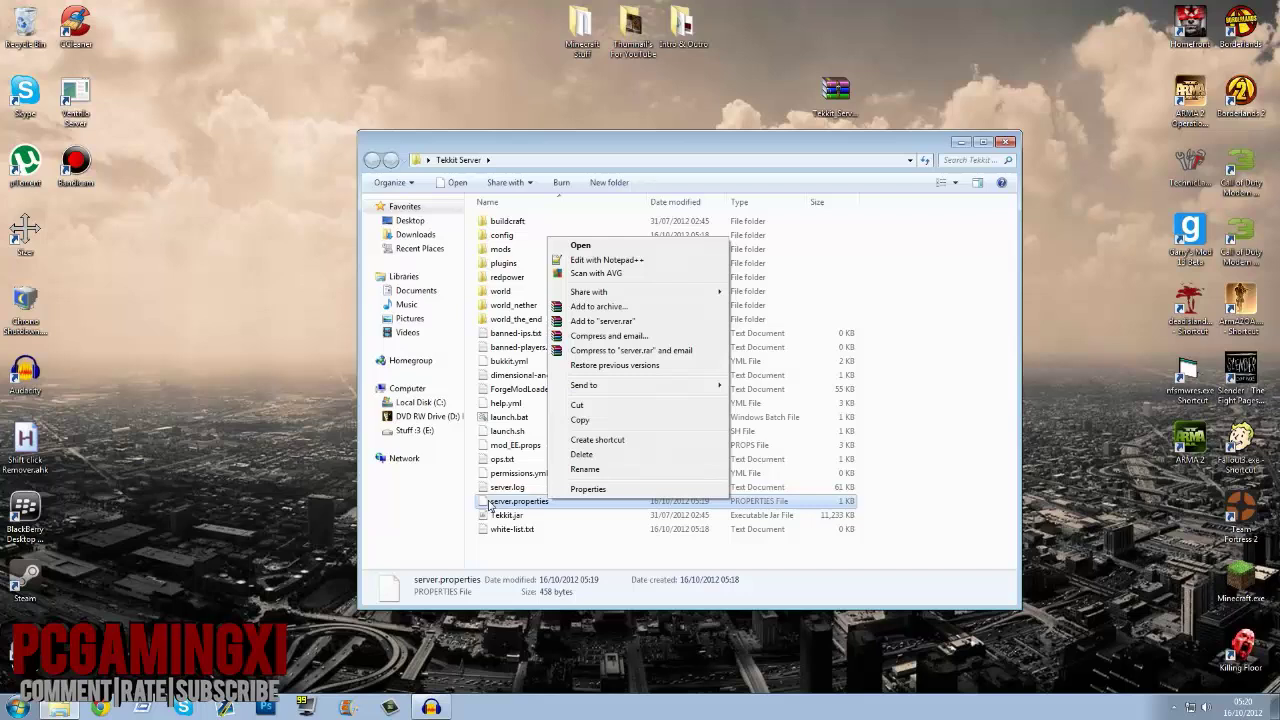
{"action": "left_click", "coordinate": [560, 510]}
{"action": "right_click", "coordinate": [564, 504]}
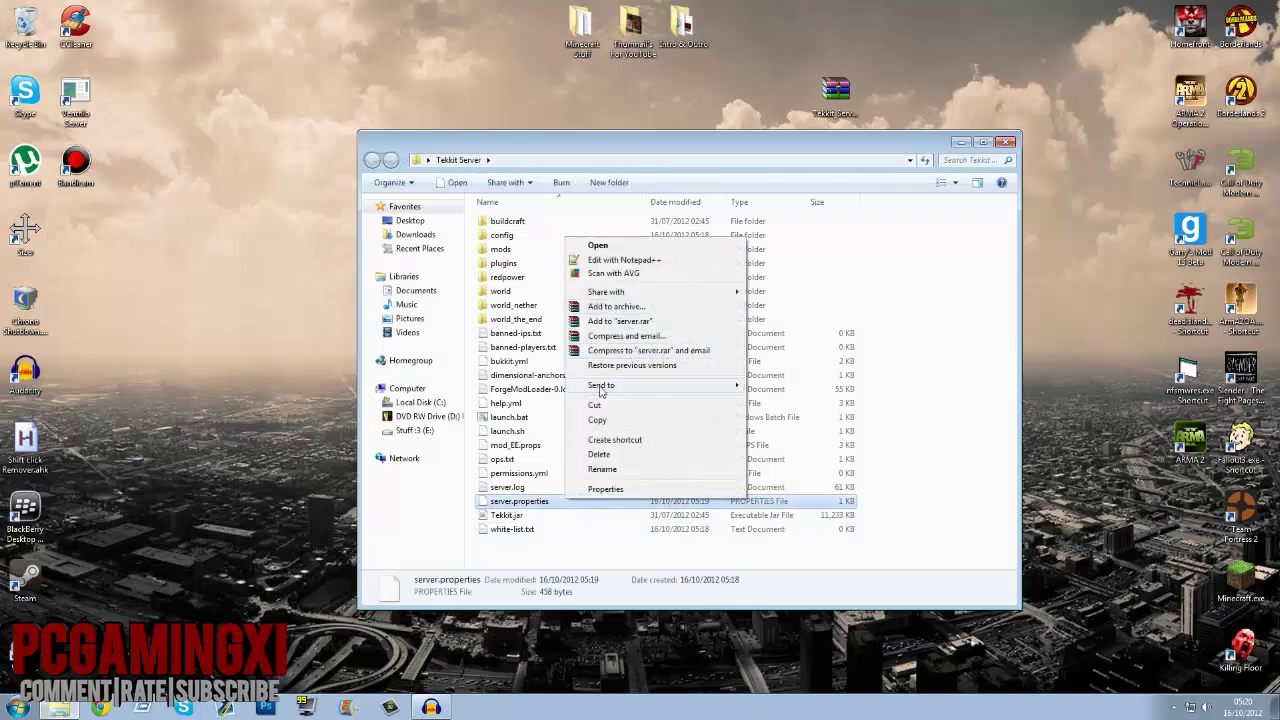
{"action": "left_click", "coordinate": [655, 248]}
{"action": "left_click", "coordinate": [588, 389]}
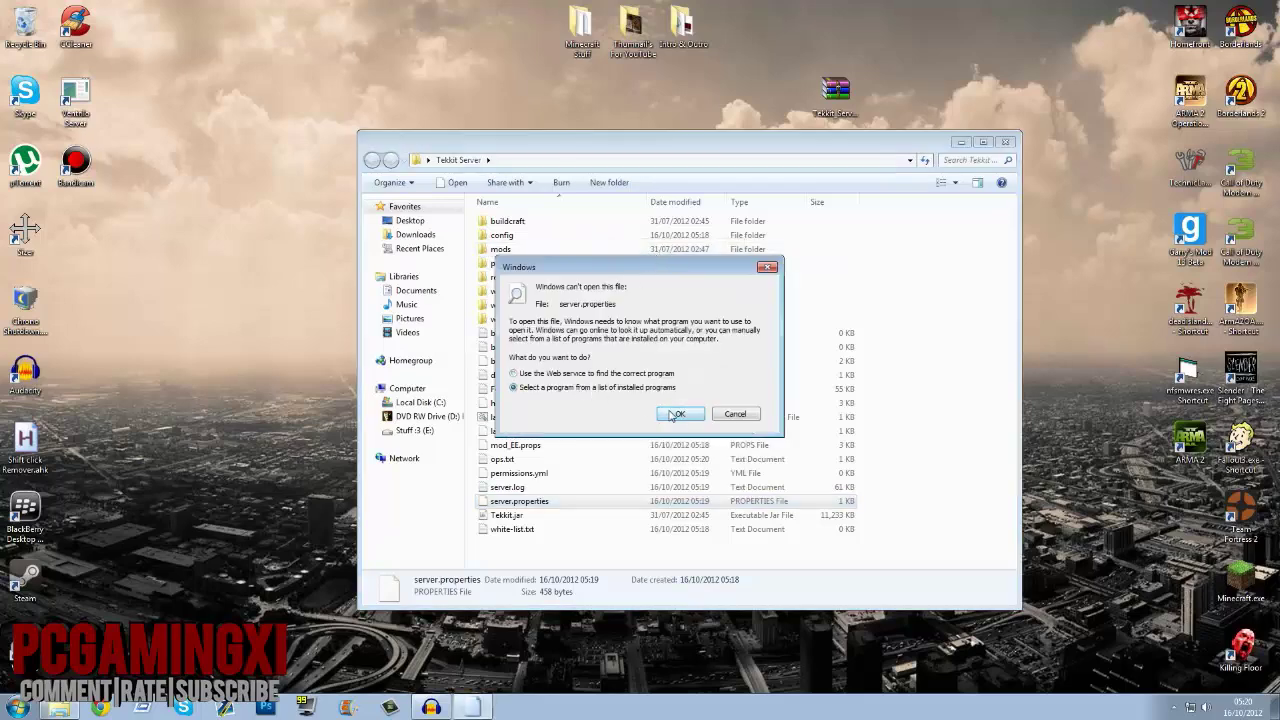
{"action": "left_click", "coordinate": [673, 416]}
{"action": "left_click", "coordinate": [750, 318]}
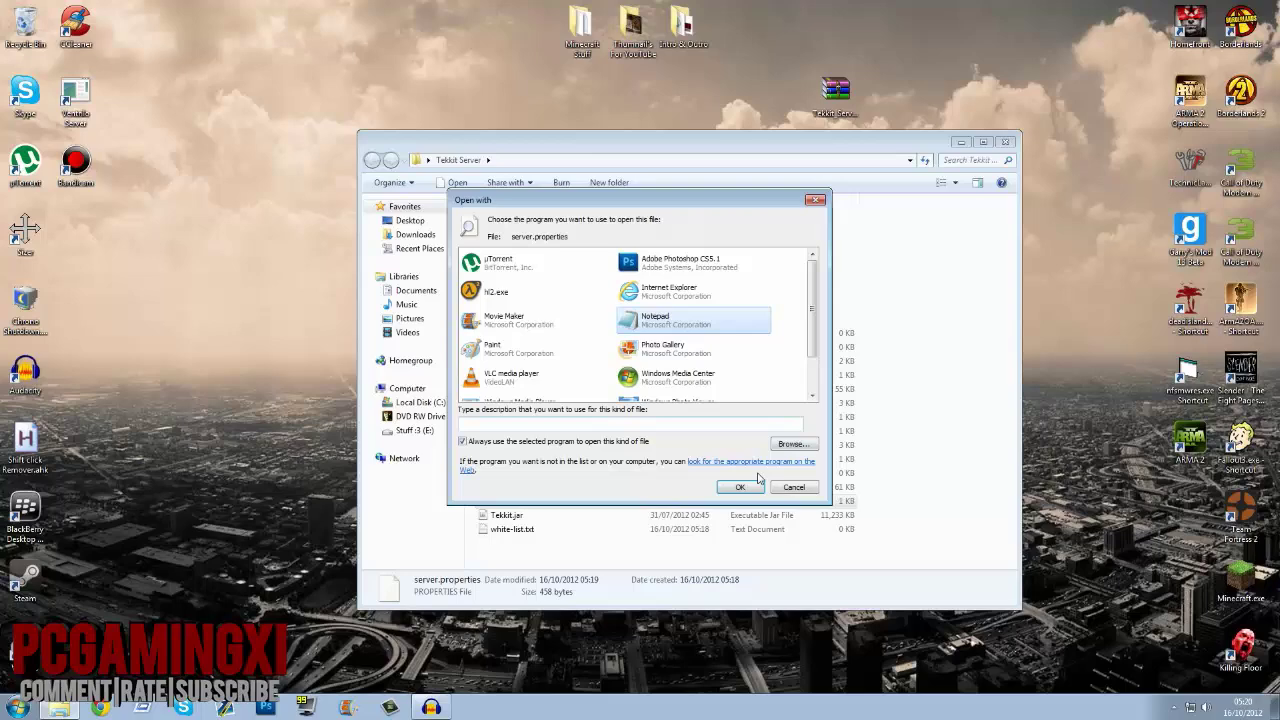
{"action": "left_click", "coordinate": [736, 487]}
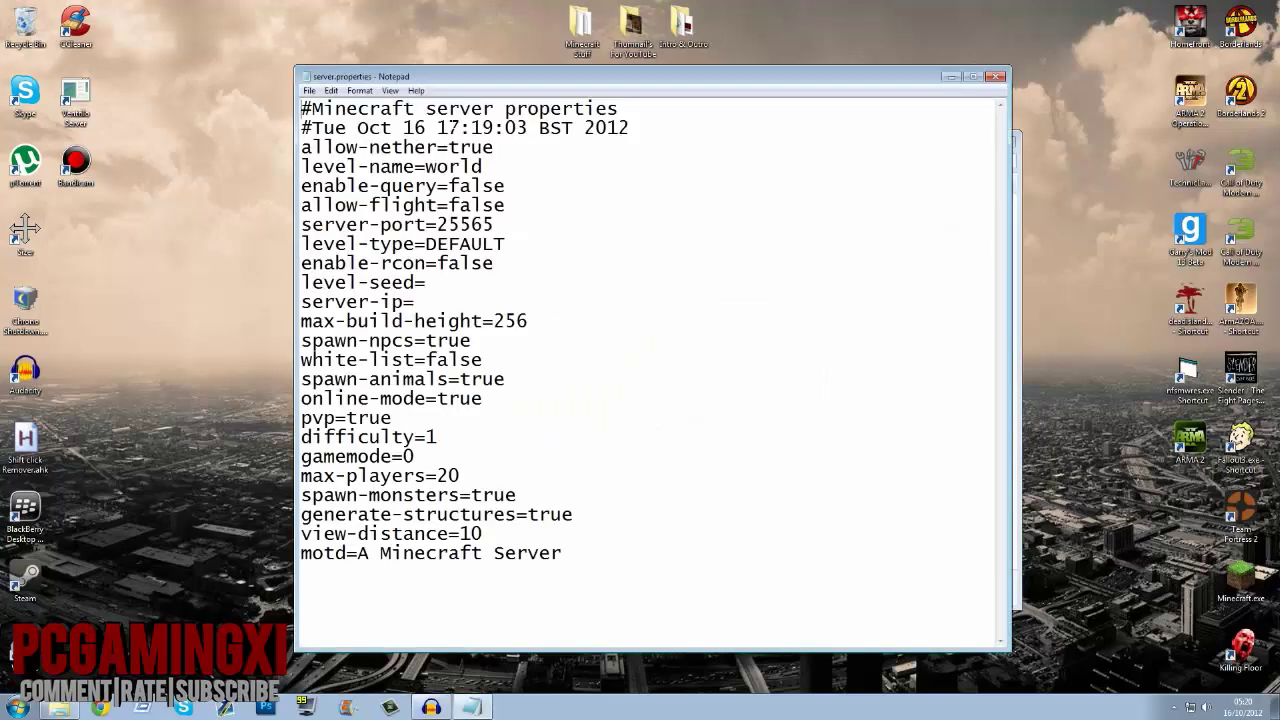
{"action": "left_click_drag", "start_coordinate": [424, 166], "coordinate": [482, 166]}
{"action": "left_click", "coordinate": [506, 186]}
{"action": "left_click_drag", "start_coordinate": [437, 225], "coordinate": [494, 225]}
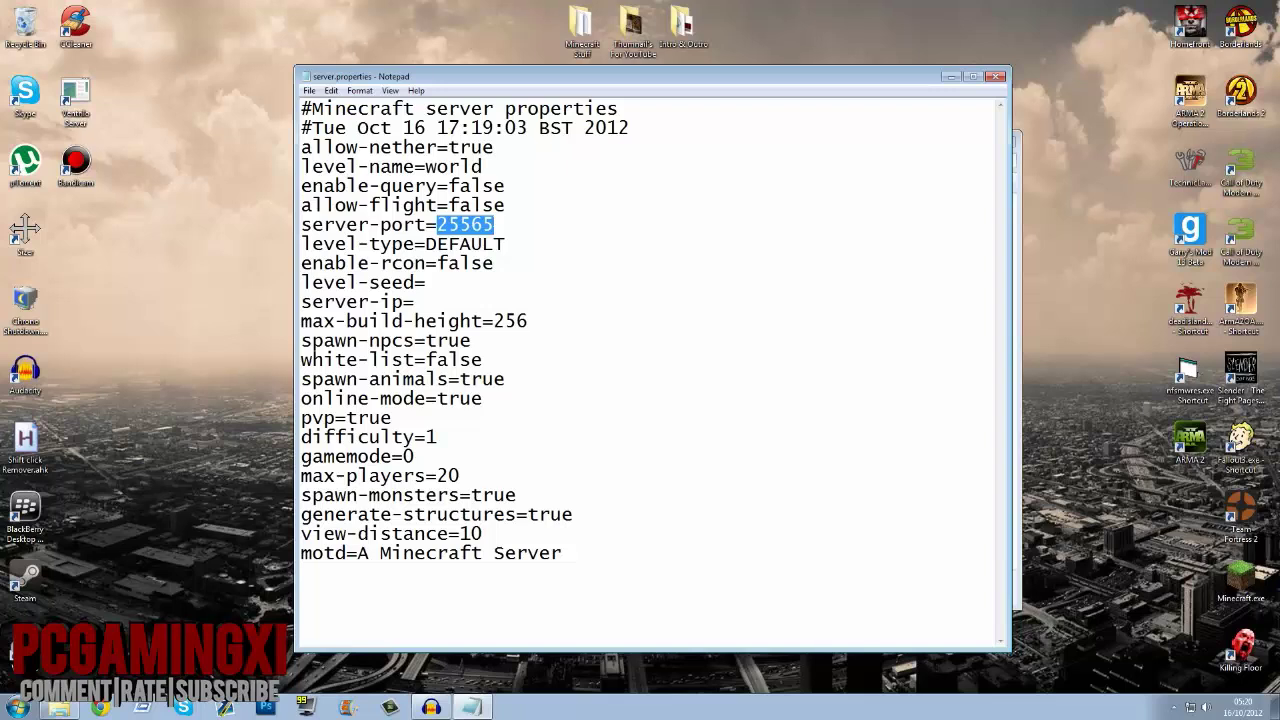
{"action": "left_click", "coordinate": [487, 244]}
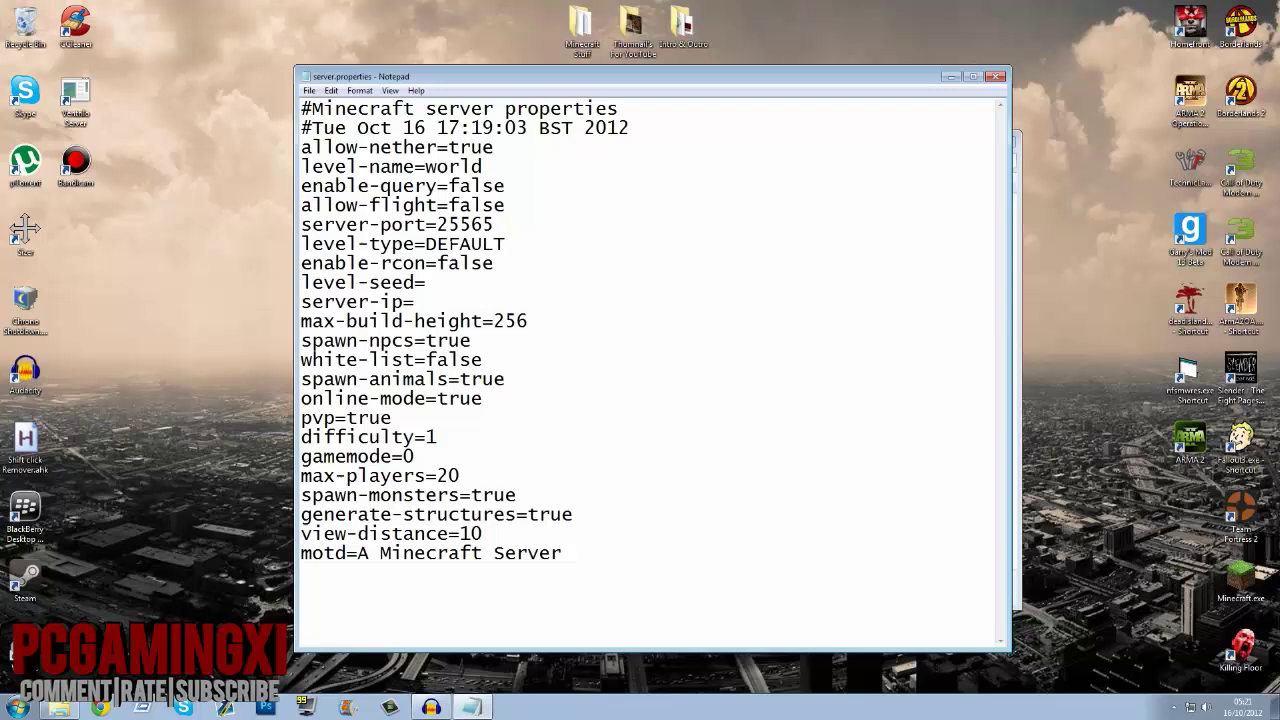
{"action": "double_click", "coordinate": [487, 244]}
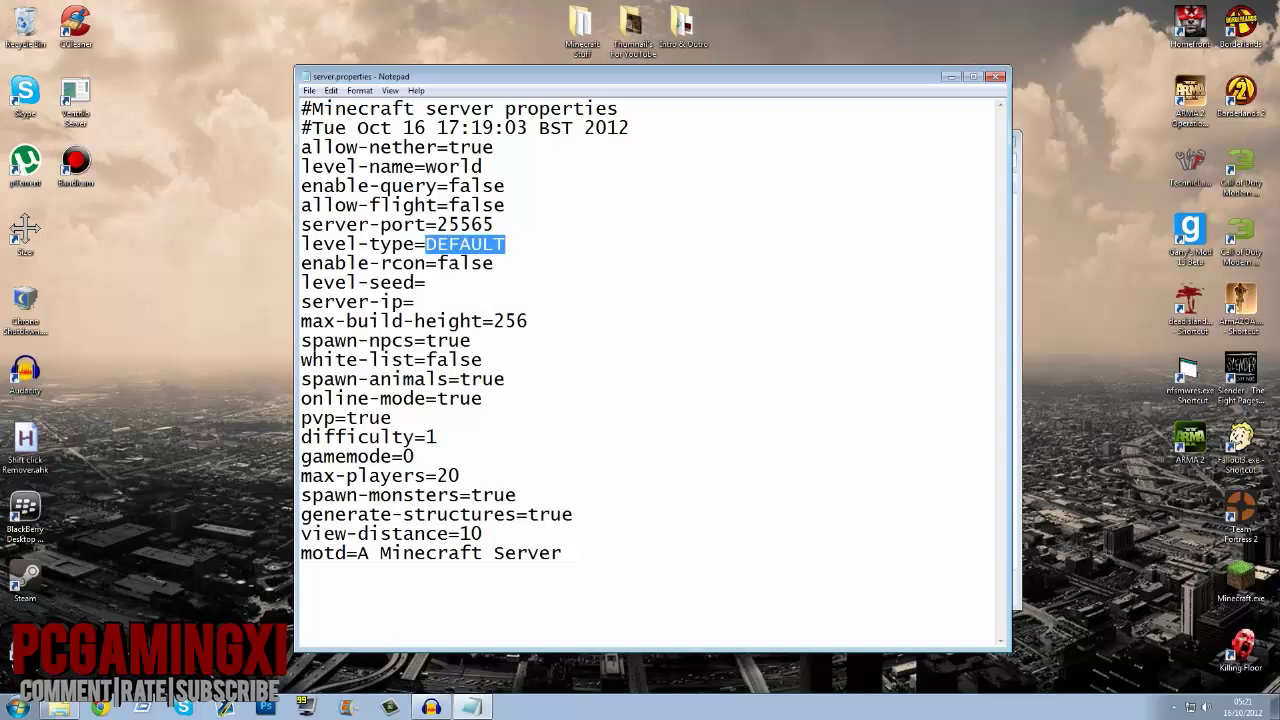
{"action": "double_click", "coordinate": [465, 263]}
{"action": "left_click", "coordinate": [426, 282]}
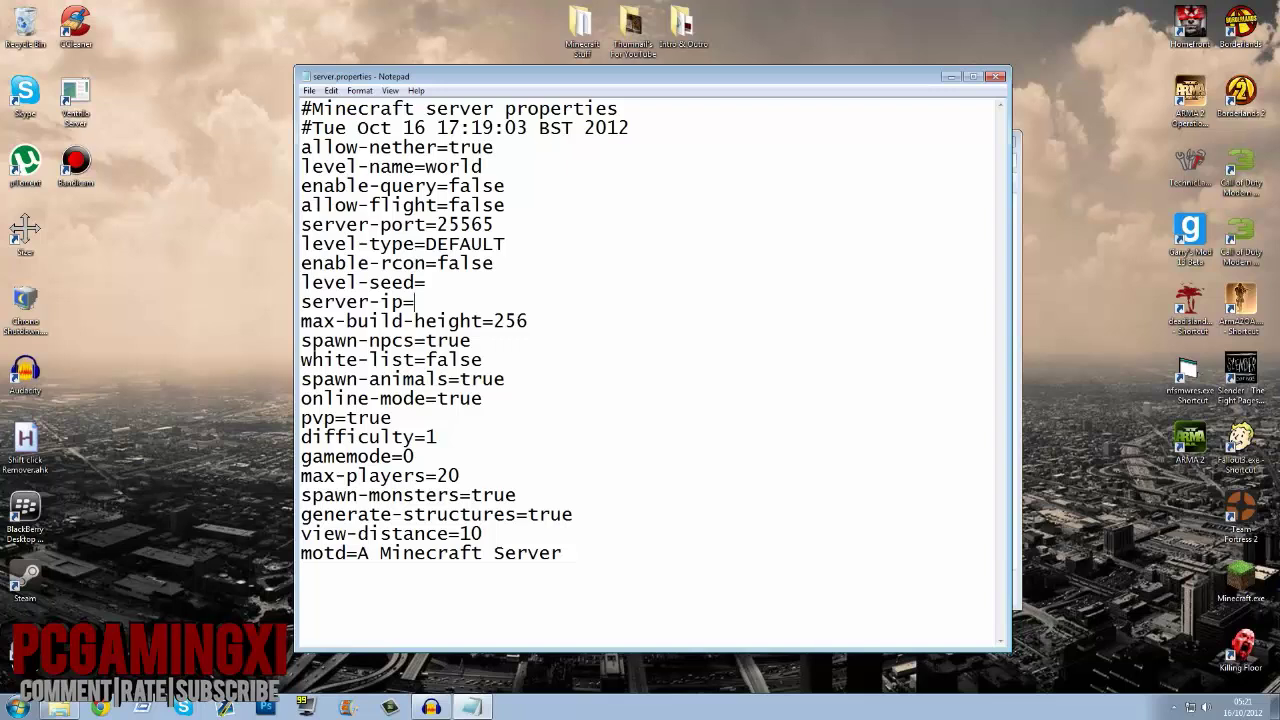
{"action": "key", "text": "shift+End"}
{"action": "key", "text": "Down"}
{"action": "key", "text": "ctrl+shift+Left"}
{"action": "key", "text": "Down"}
{"action": "key", "text": "shift+End"}
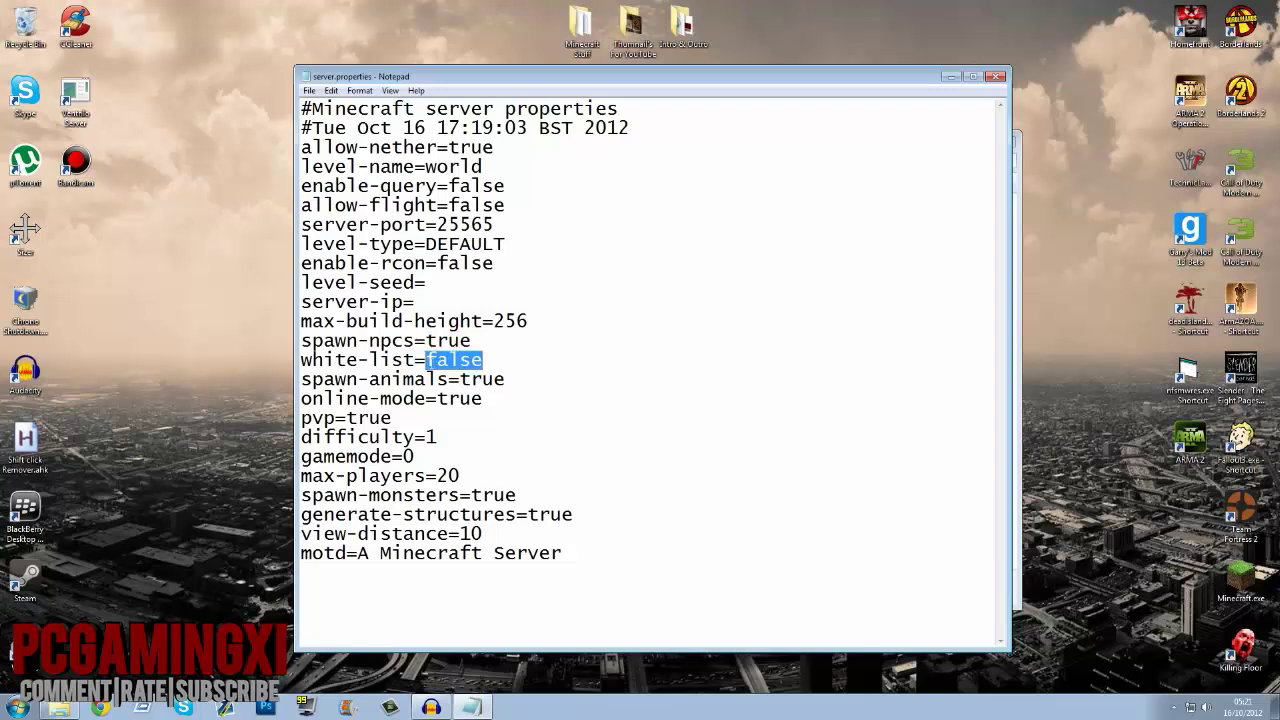
{"action": "key", "text": "Down"}
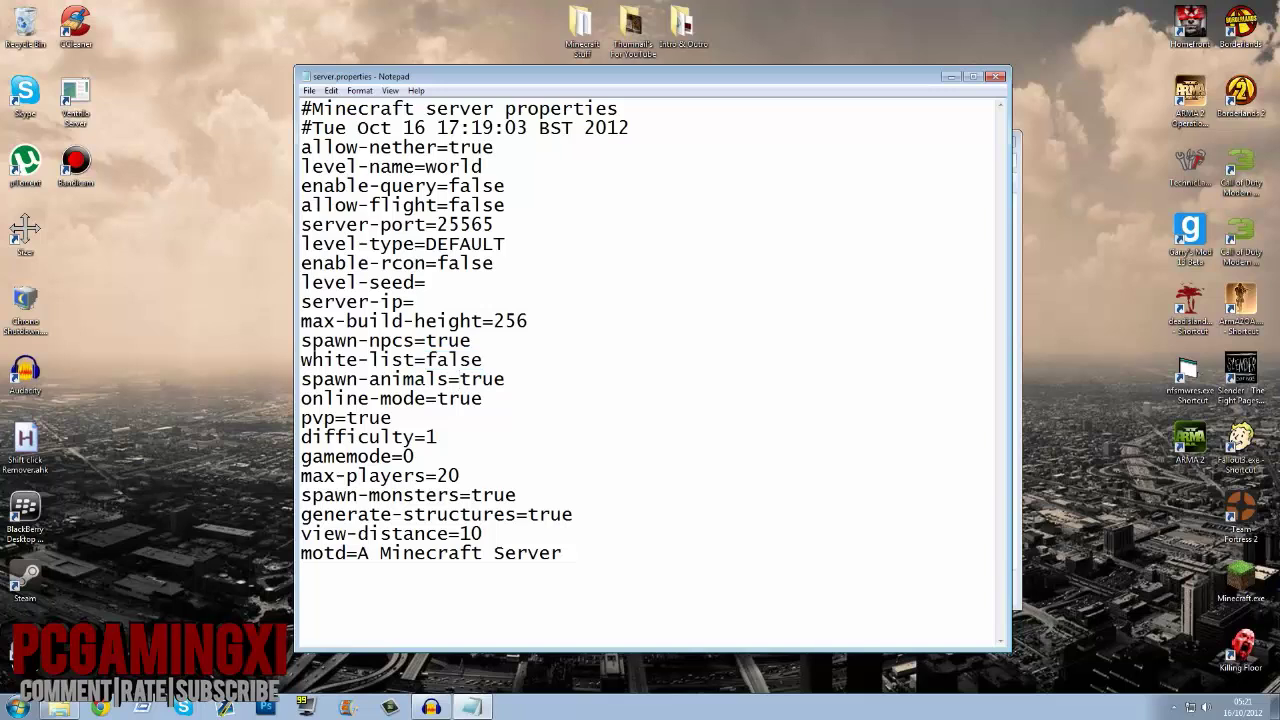
{"action": "key", "text": "Down"}
{"action": "key", "text": "End"}
{"action": "key", "text": "shift+Left"}
{"action": "key", "text": "shift+Left"}
{"action": "key", "text": "shift+Left"}
{"action": "key", "text": "shift+Left"}
{"action": "key", "text": "shift+Left"}
{"action": "key", "text": "shift+Left"}
{"action": "key", "text": "shift+Left"}
{"action": "key", "text": "shift+Left"}
{"action": "key", "text": "shift+Left"}
{"action": "key", "text": "shift+Left"}
{"action": "key", "text": "shift+Left"}
{"action": "key", "text": "shift+Left"}
{"action": "key", "text": "shift+Left"}
{"action": "key", "text": "shift+Left"}
{"action": "key", "text": "shift+Left"}
{"action": "key", "text": "shift+Left"}
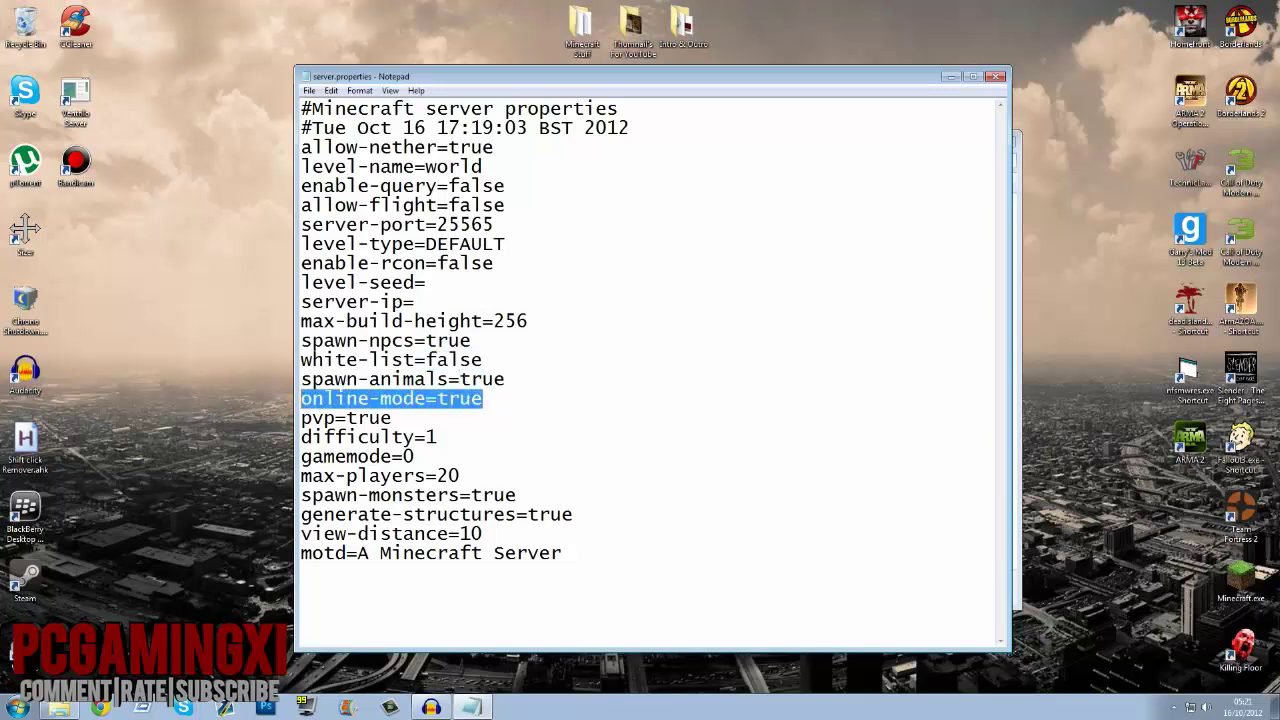
{"action": "left_click", "coordinate": [310, 398]}
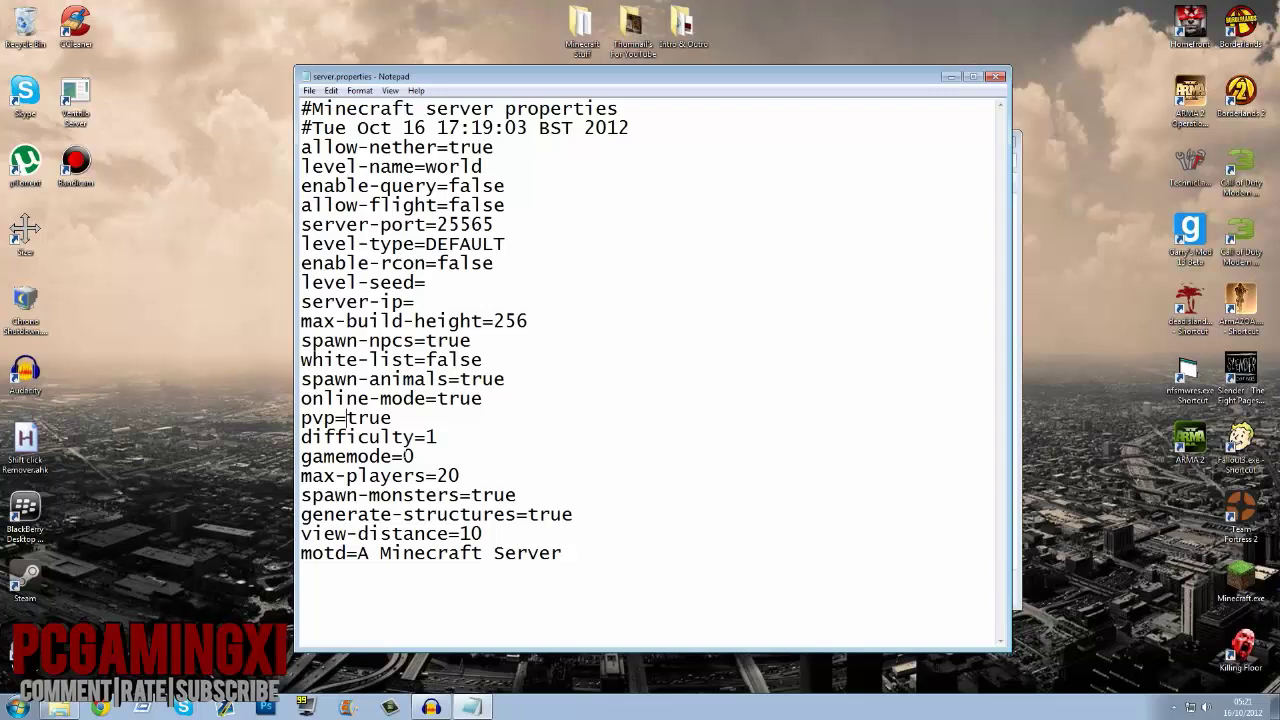
{"action": "left_click_drag", "start_coordinate": [461, 476], "coordinate": [437, 476]}
{"action": "left_click", "coordinate": [449, 495]}
Step: Replace 'Minecraft Server' with 'Super Awesome Server :3' in the motd line and save the file
{"action": "left_click_drag", "start_coordinate": [562, 553], "coordinate": [358, 553]}
{"action": "type", "text": "Super"}
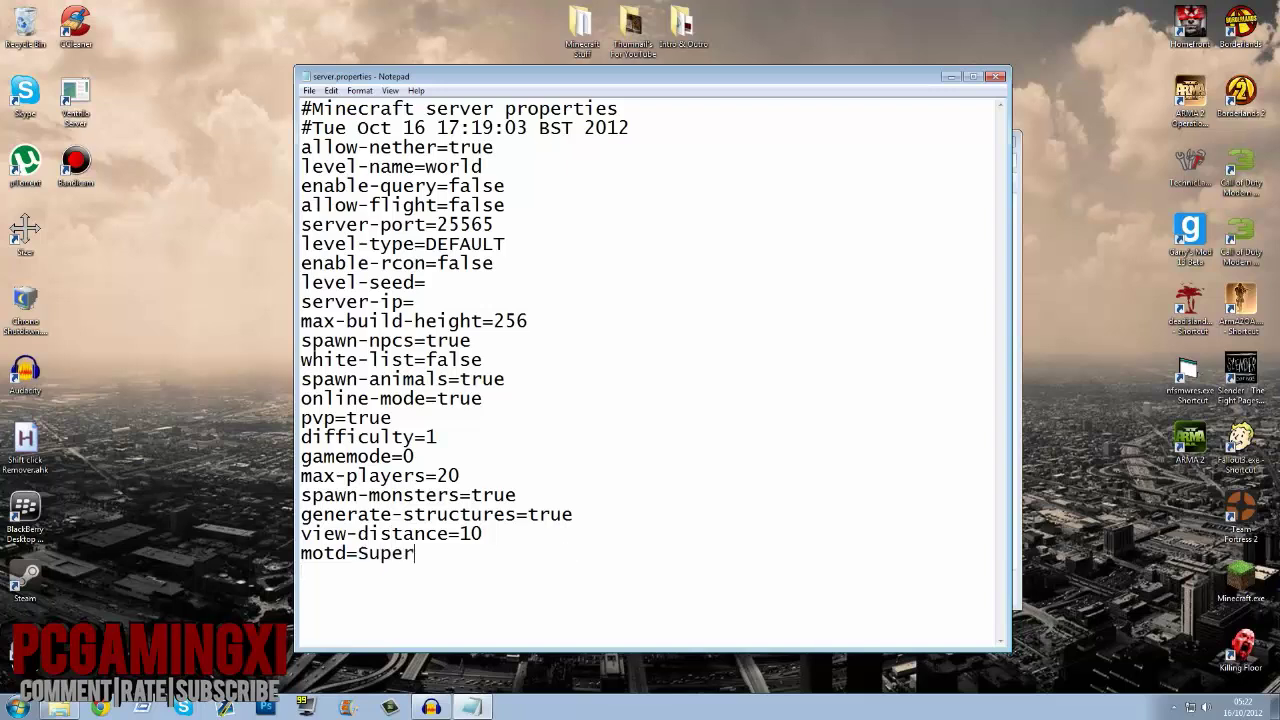
{"action": "type", "text": " Awesome S"}
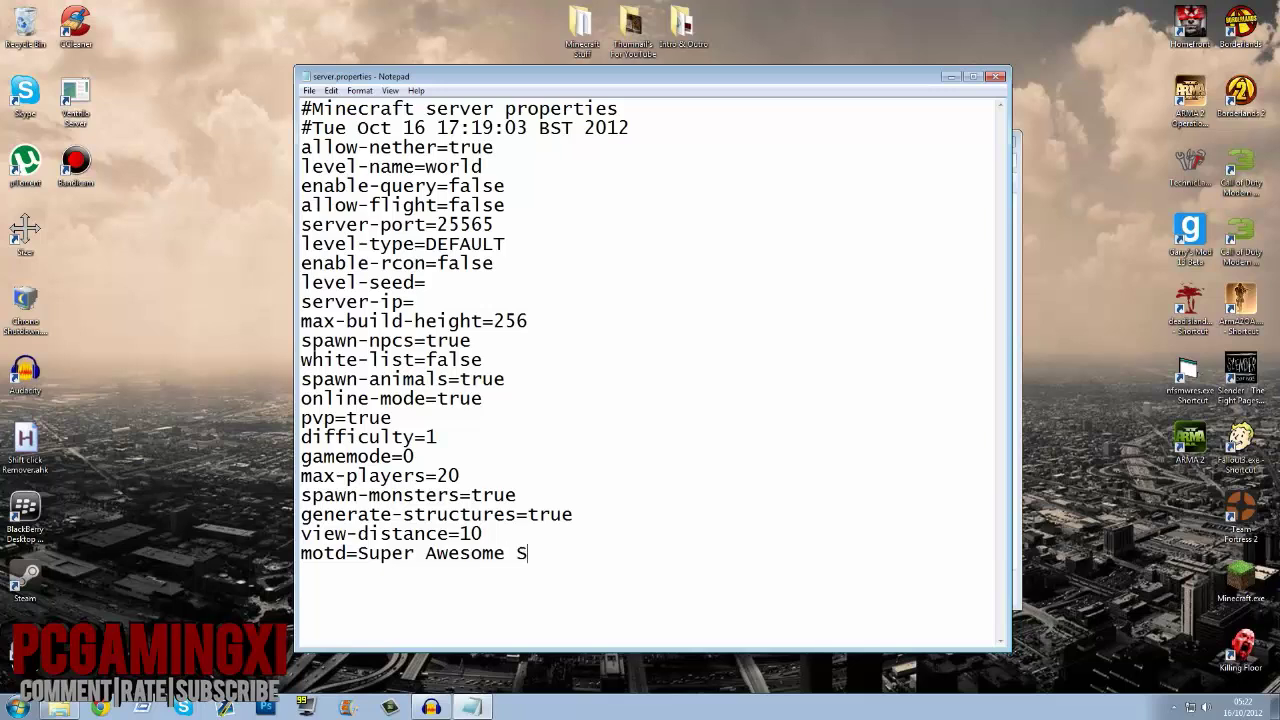
{"action": "type", "text": "erver :3"}
{"action": "left_click", "coordinate": [995, 77]}
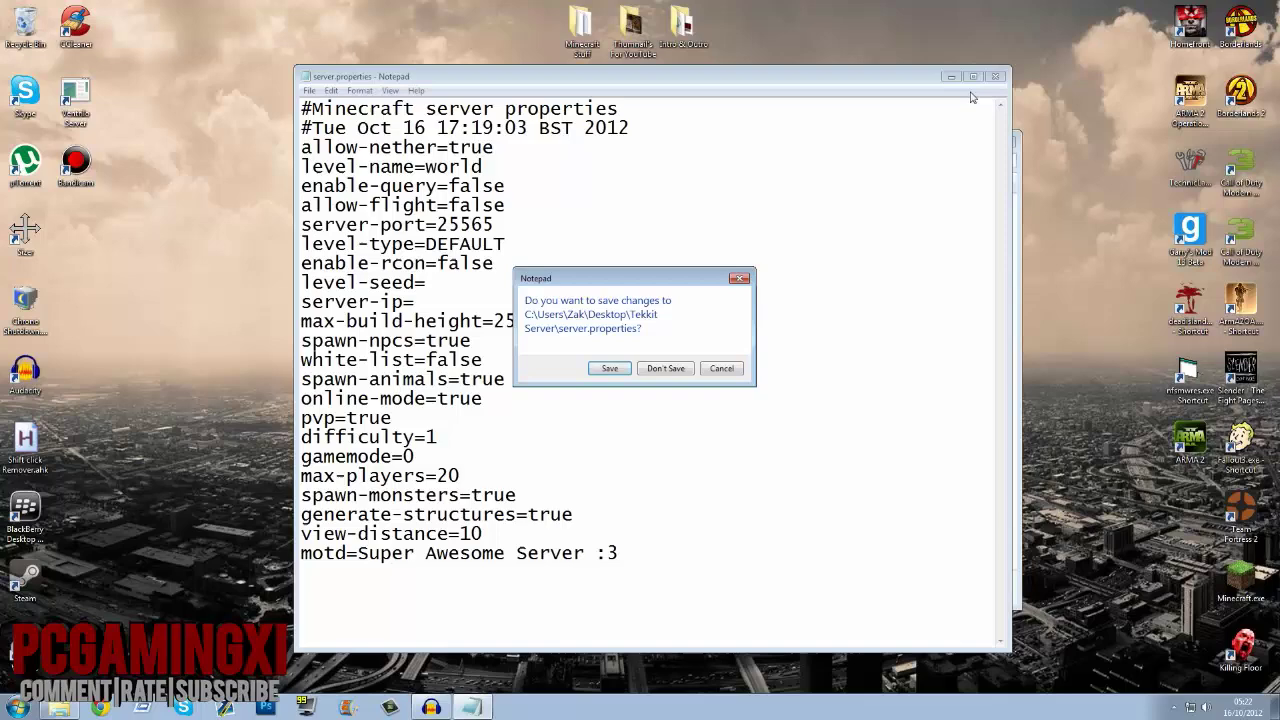
{"action": "left_click", "coordinate": [609, 368]}
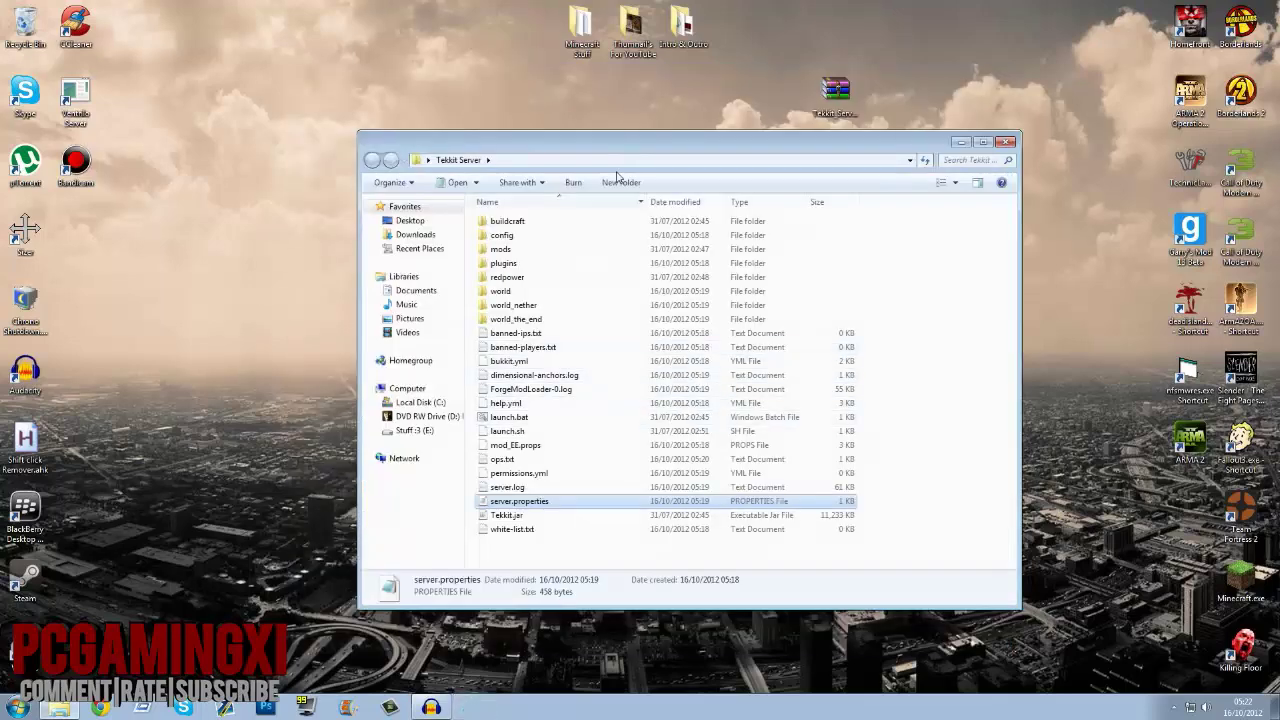
Step: Start Technic Launcher 1.0.2.0 and let its download finish to the Tekkit login screen
{"action": "left_click_drag", "start_coordinate": [715, 139], "coordinate": [390, 86]}
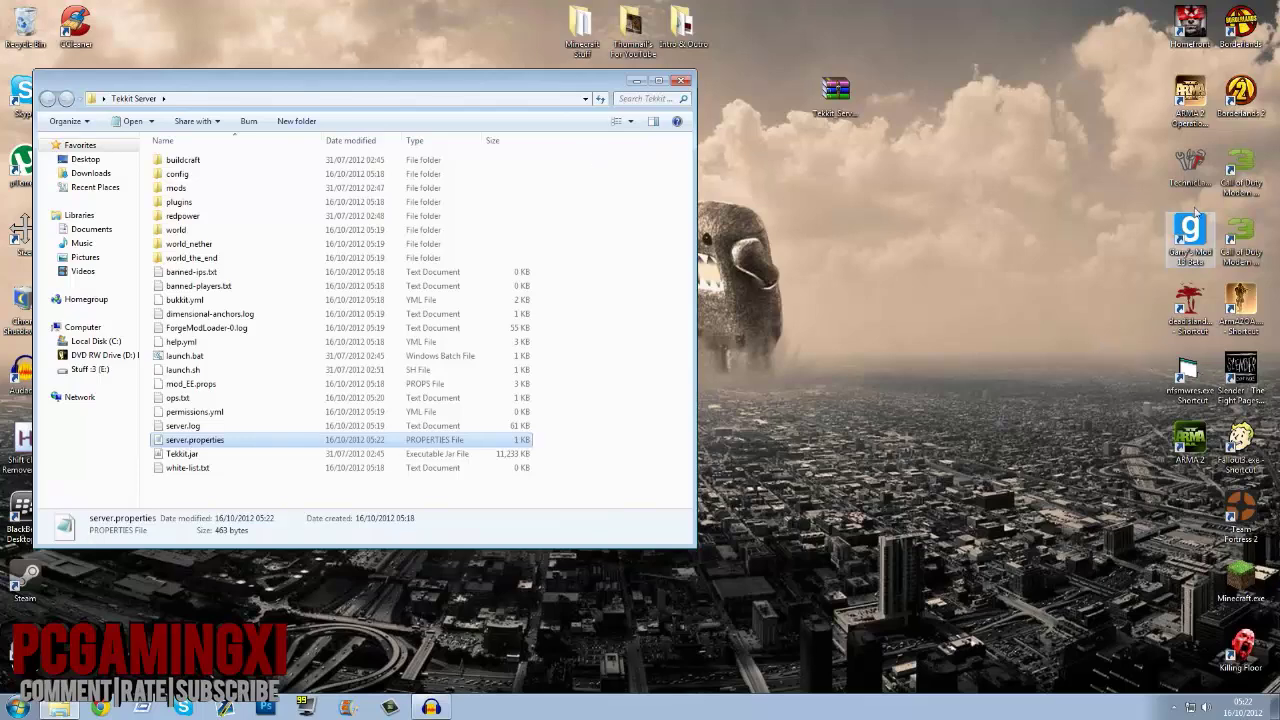
{"action": "left_click", "coordinate": [1192, 168]}
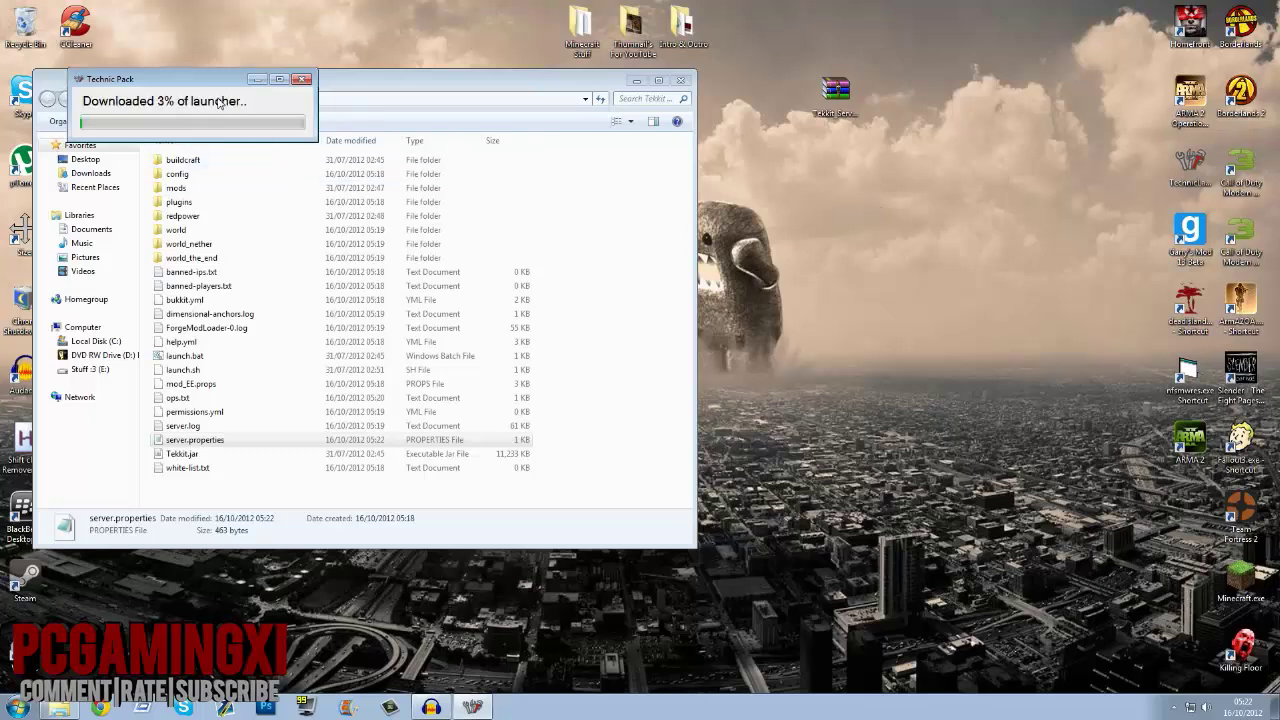
{"action": "left_click_drag", "start_coordinate": [221, 82], "coordinate": [650, 153]}
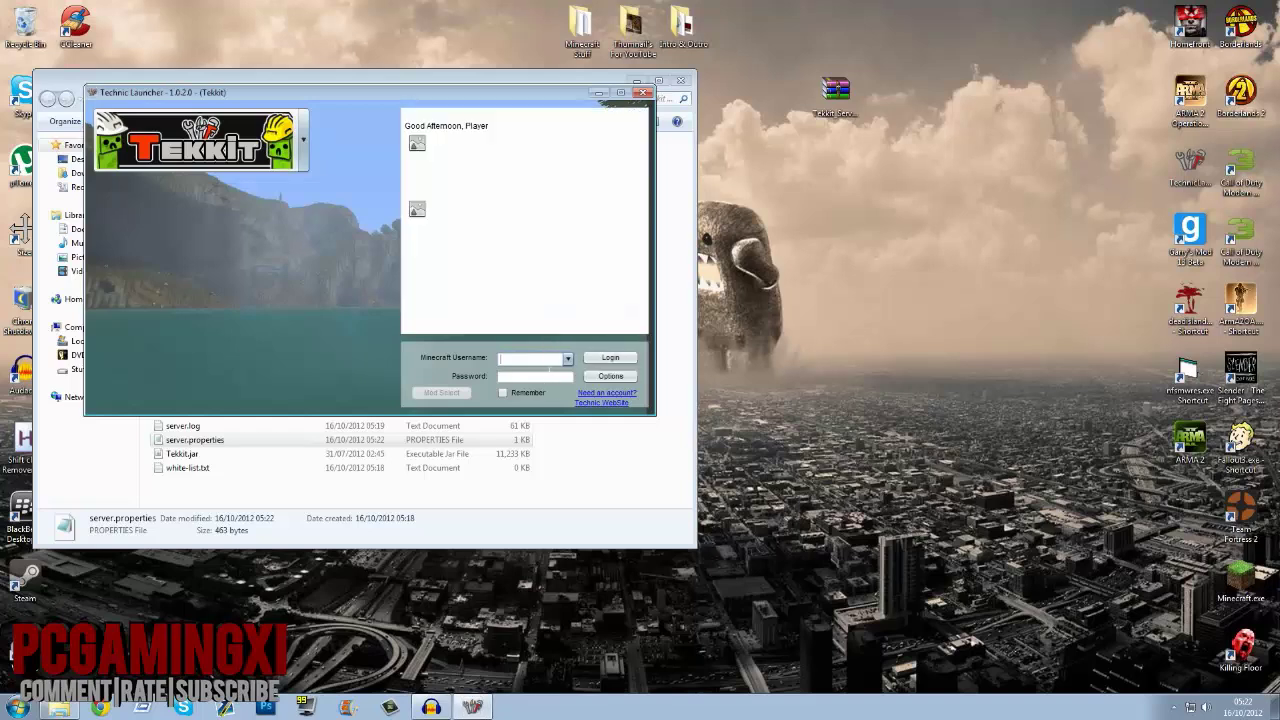
Step: Enter the Minecraft username and account password, and tick Remember so the login is saved
{"action": "type", "text": "zaps2k8l"}
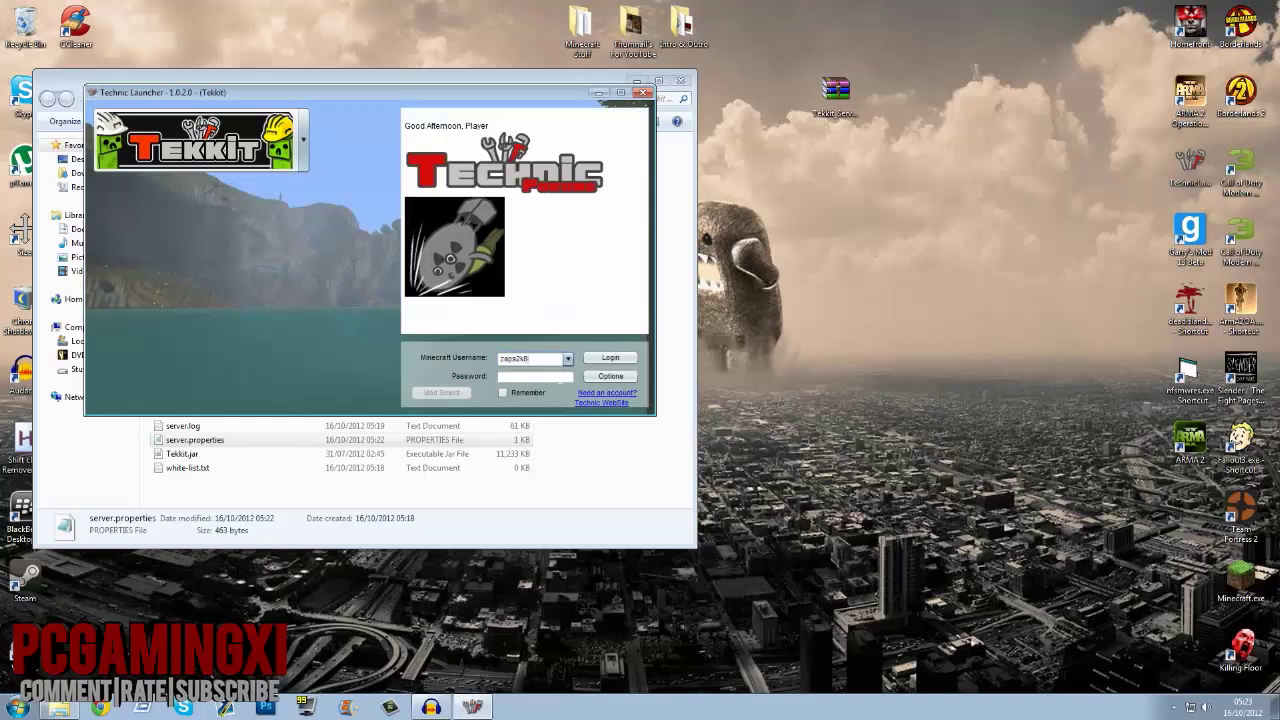
{"action": "key", "text": "BackSpace"}
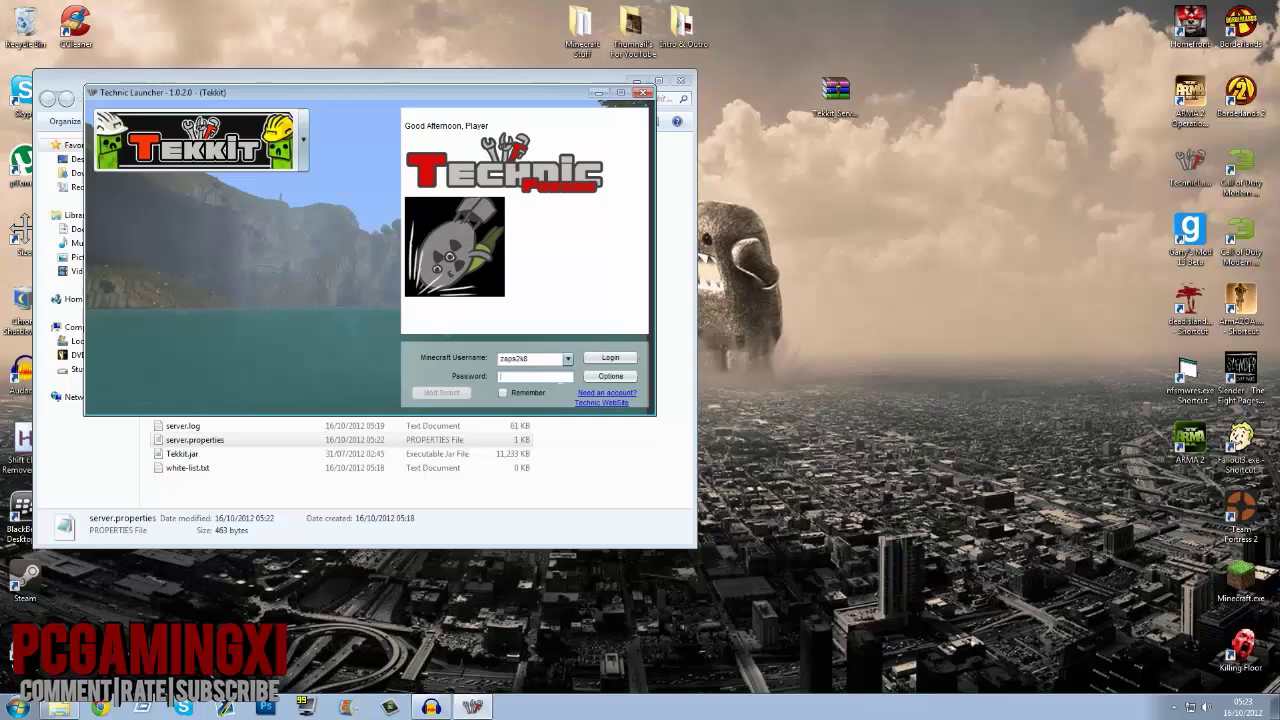
{"action": "key", "text": "Tab"}
{"action": "type", "text": "******"}
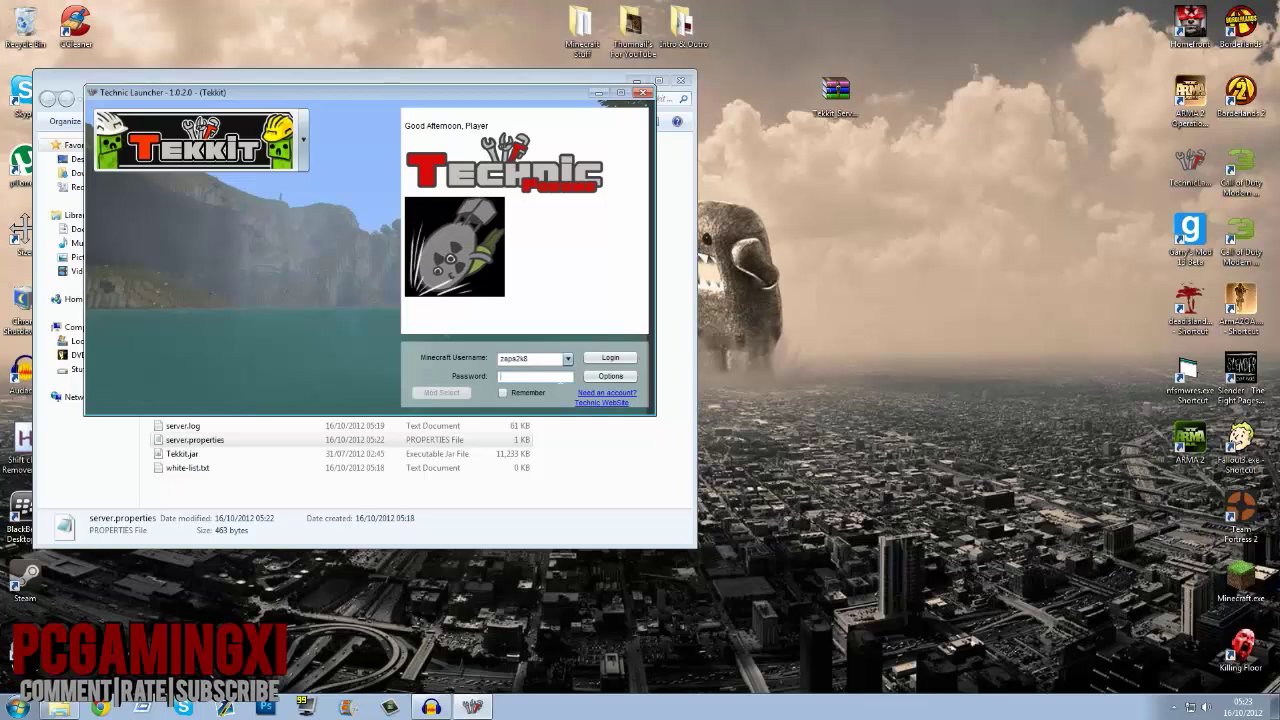
{"action": "type", "text": "**"}
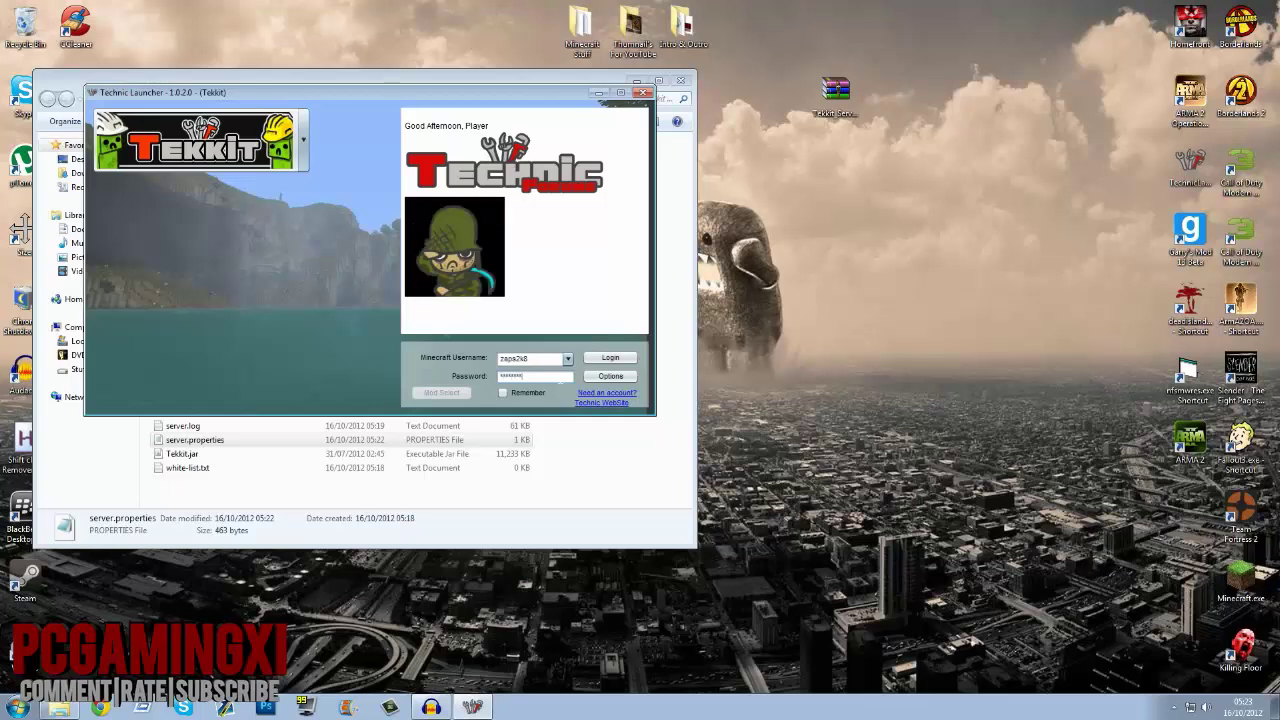
{"action": "left_click", "coordinate": [502, 392]}
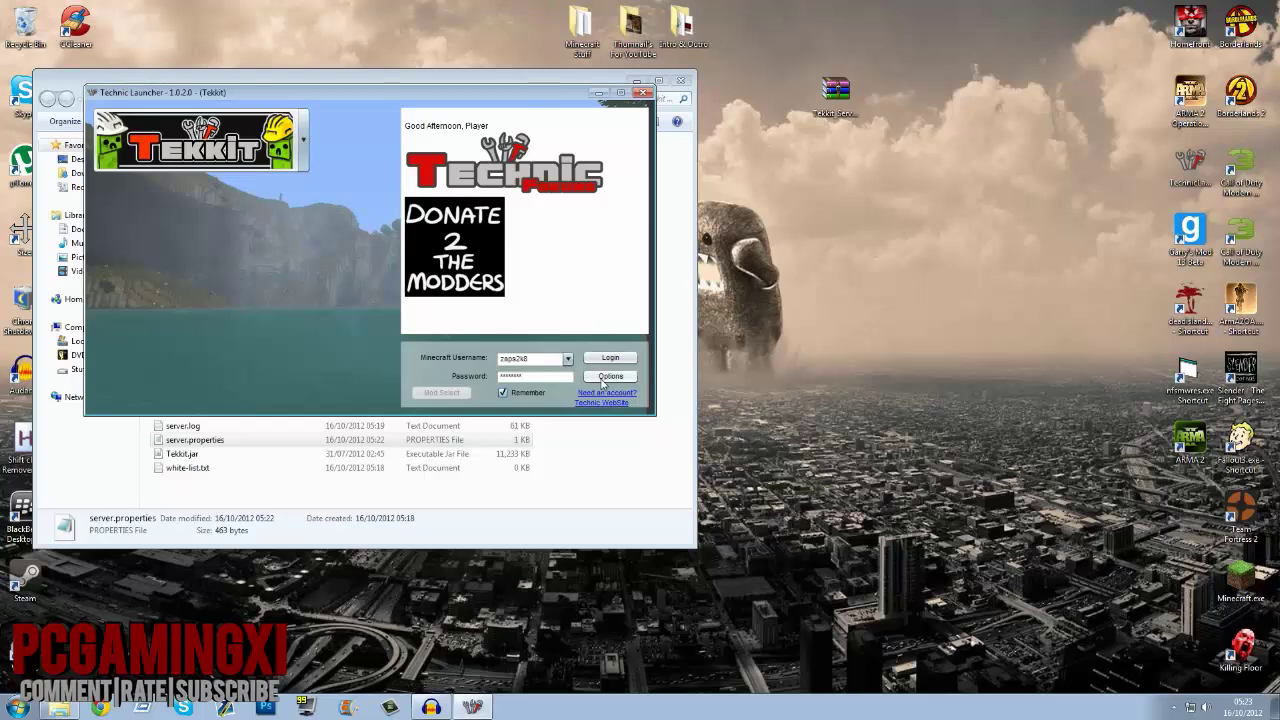
{"action": "left_click", "coordinate": [604, 379]}
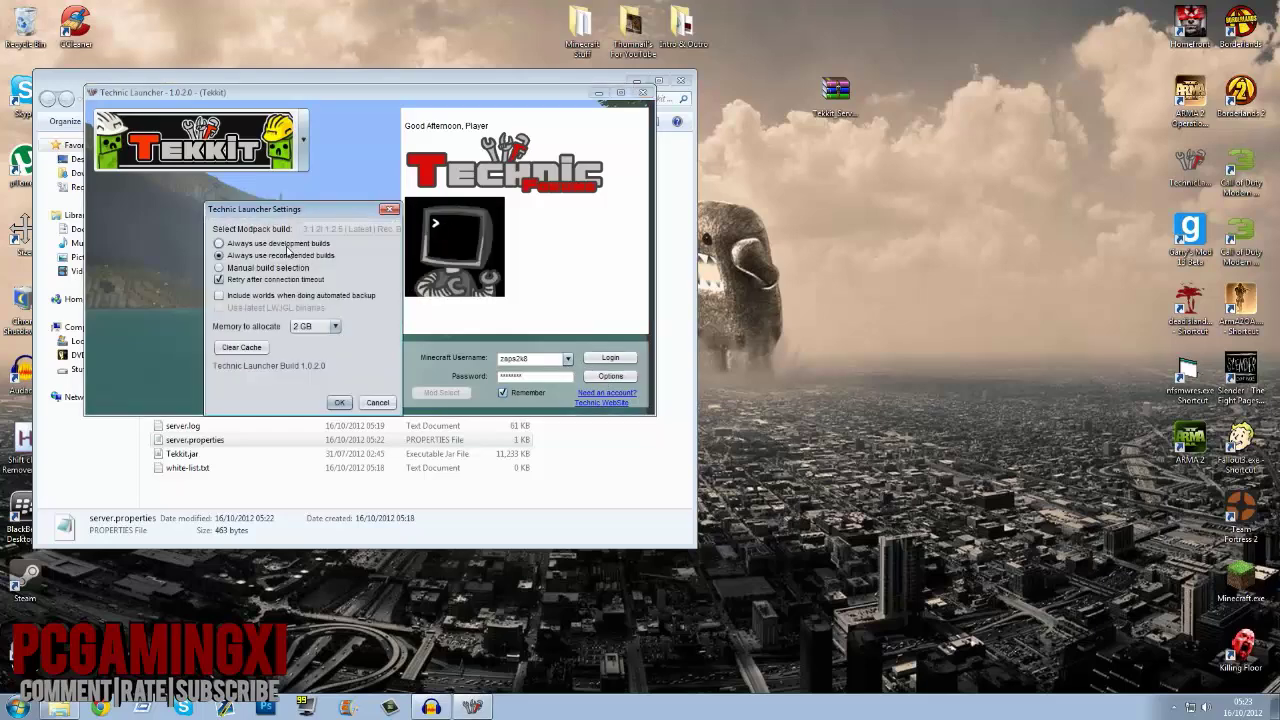
Step: Set modpack build selection to Manual, keeping the latest 3.1.2 build
{"action": "left_click", "coordinate": [285, 245]}
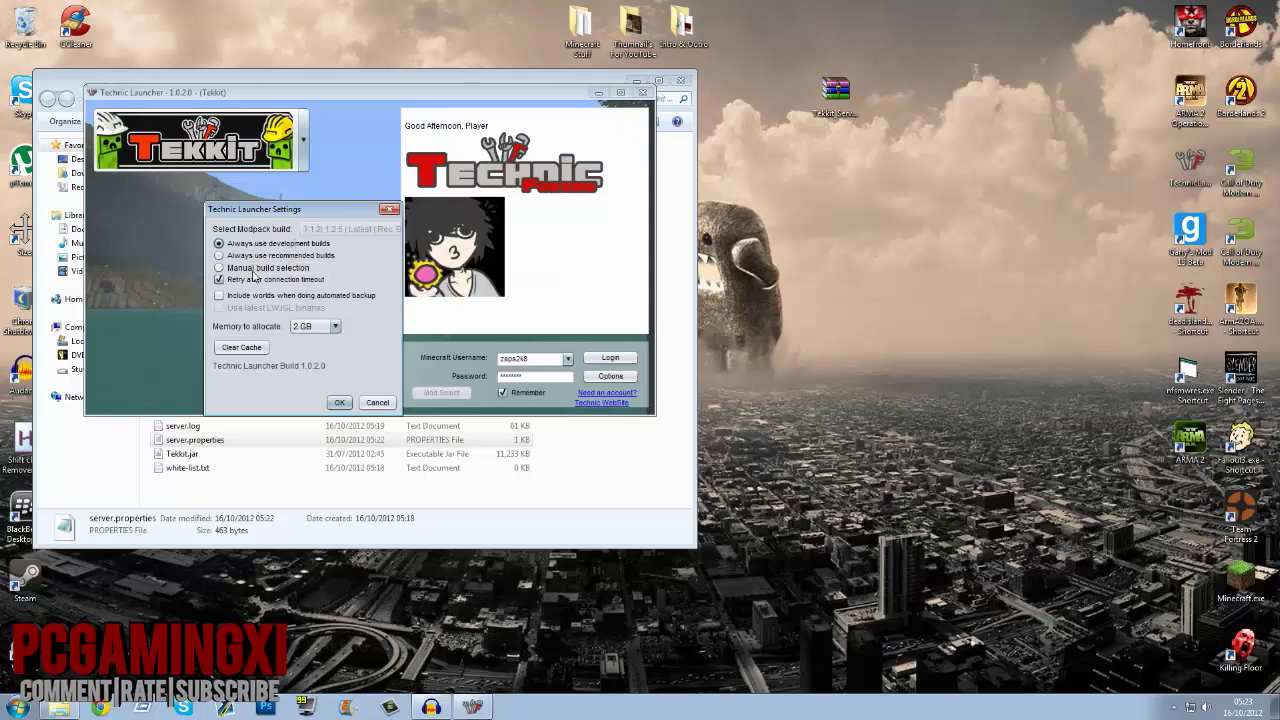
{"action": "left_click", "coordinate": [256, 270]}
{"action": "left_click_drag", "start_coordinate": [300, 209], "coordinate": [892, 156]}
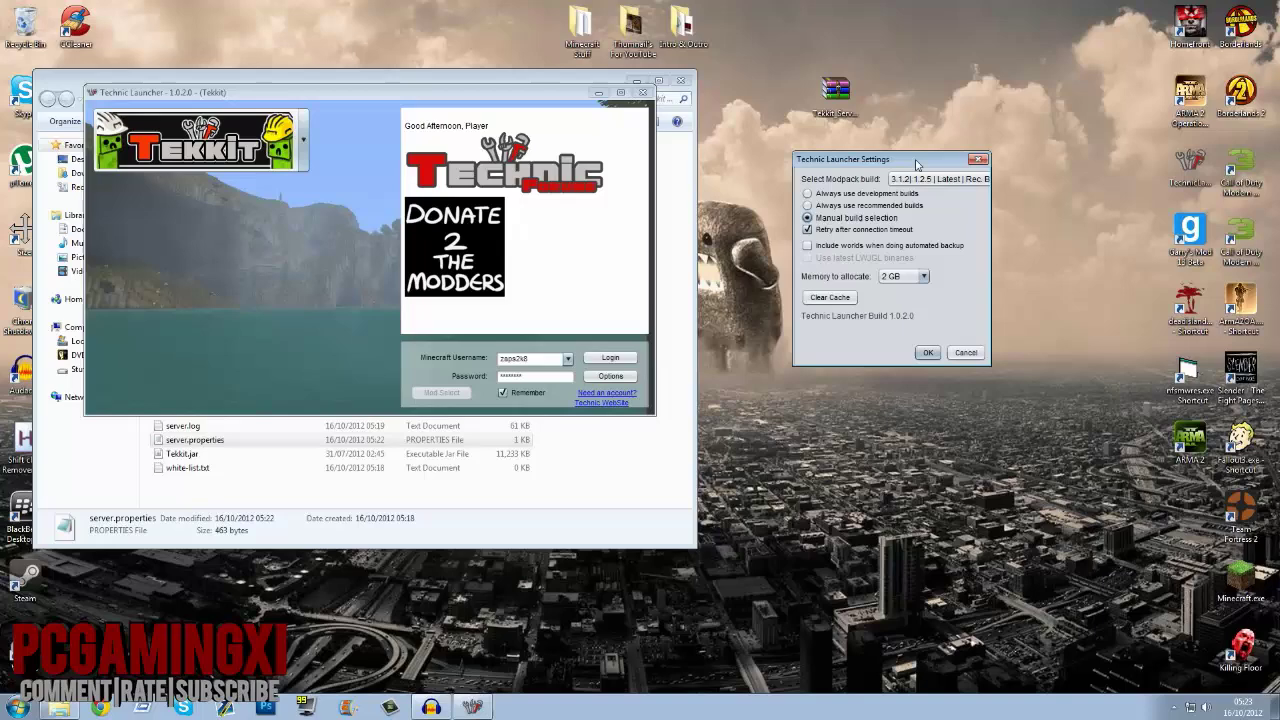
{"action": "left_click", "coordinate": [940, 176]}
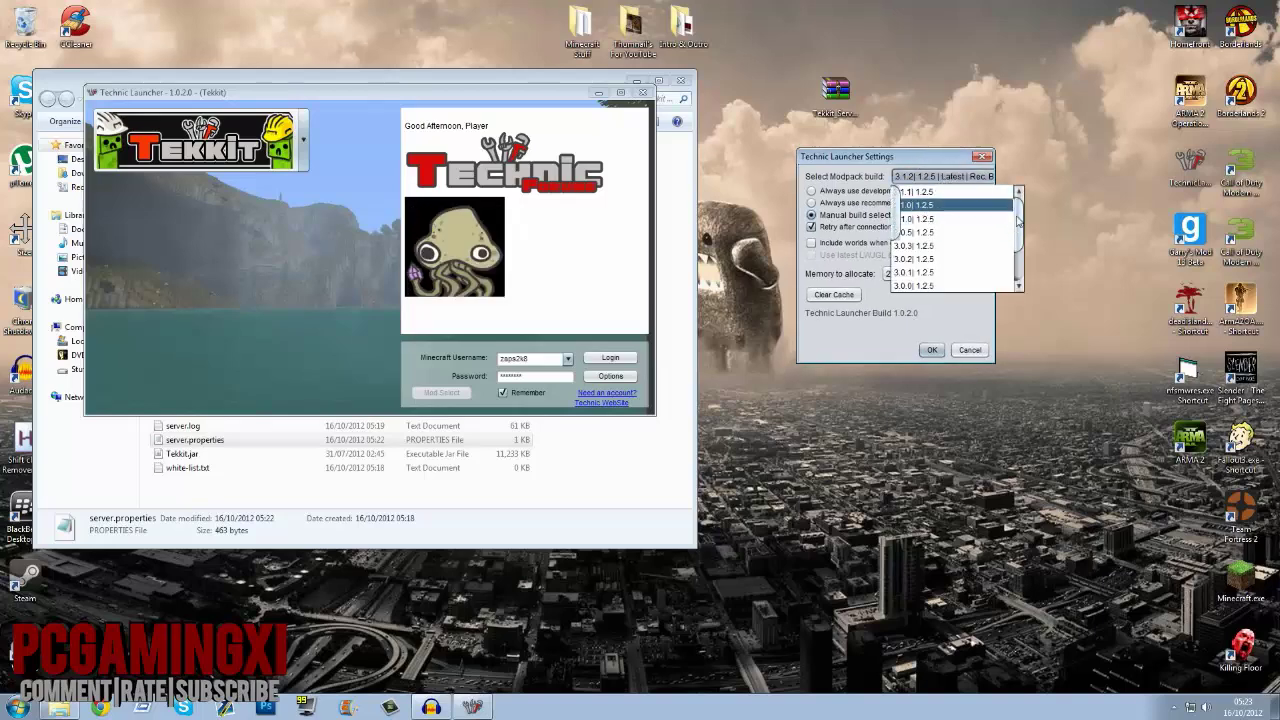
{"action": "left_click", "coordinate": [968, 200]}
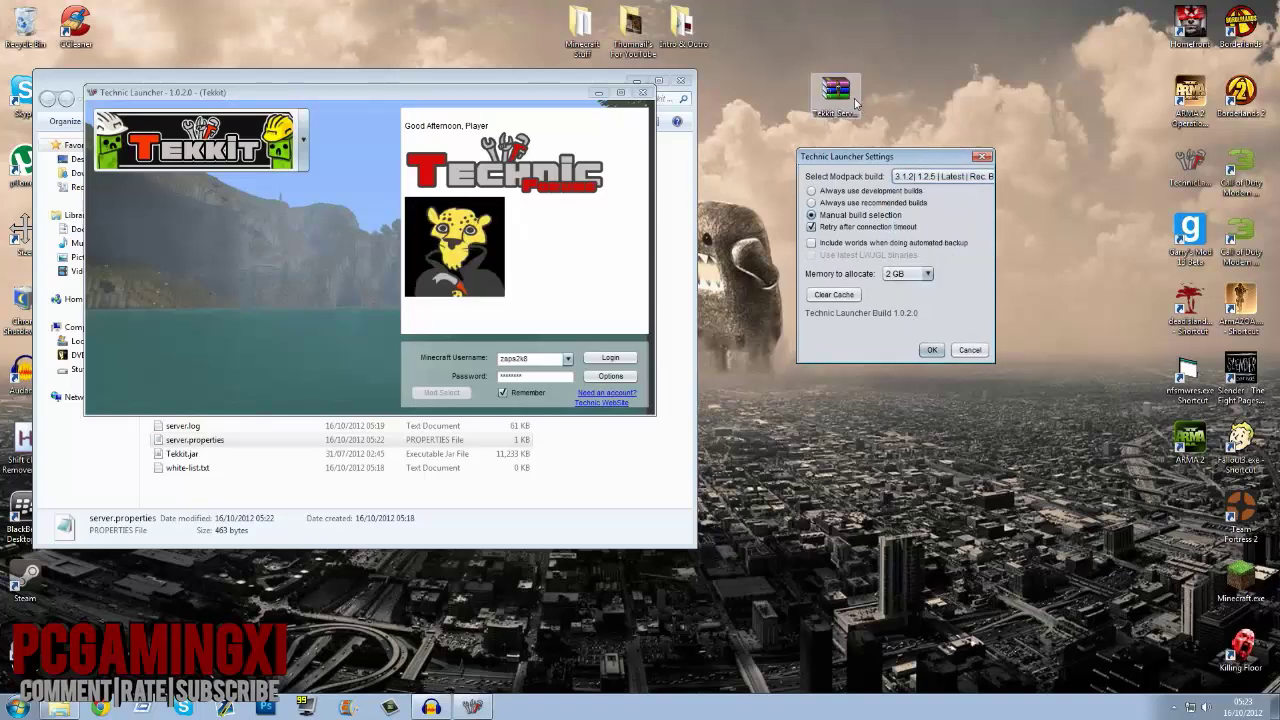
{"action": "left_click", "coordinate": [840, 98]}
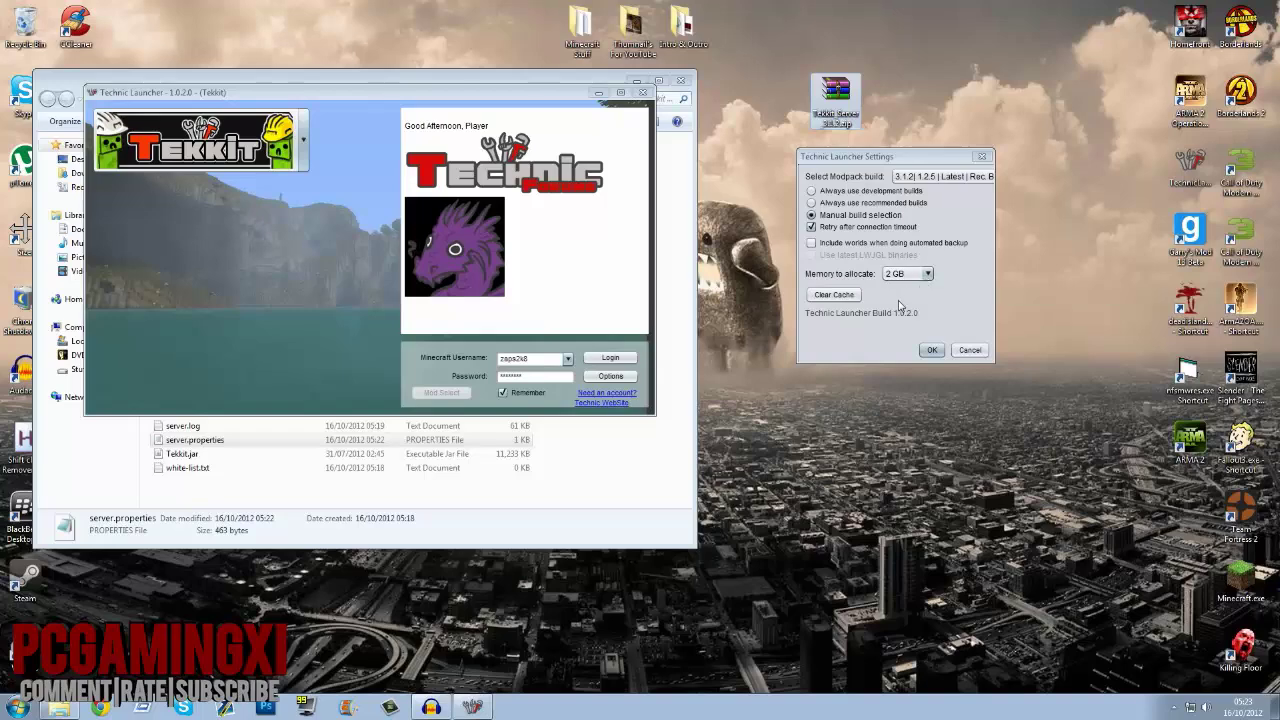
Step: Clear the launcher cache and close Settings with 2 GB memory kept
{"action": "left_click", "coordinate": [847, 297]}
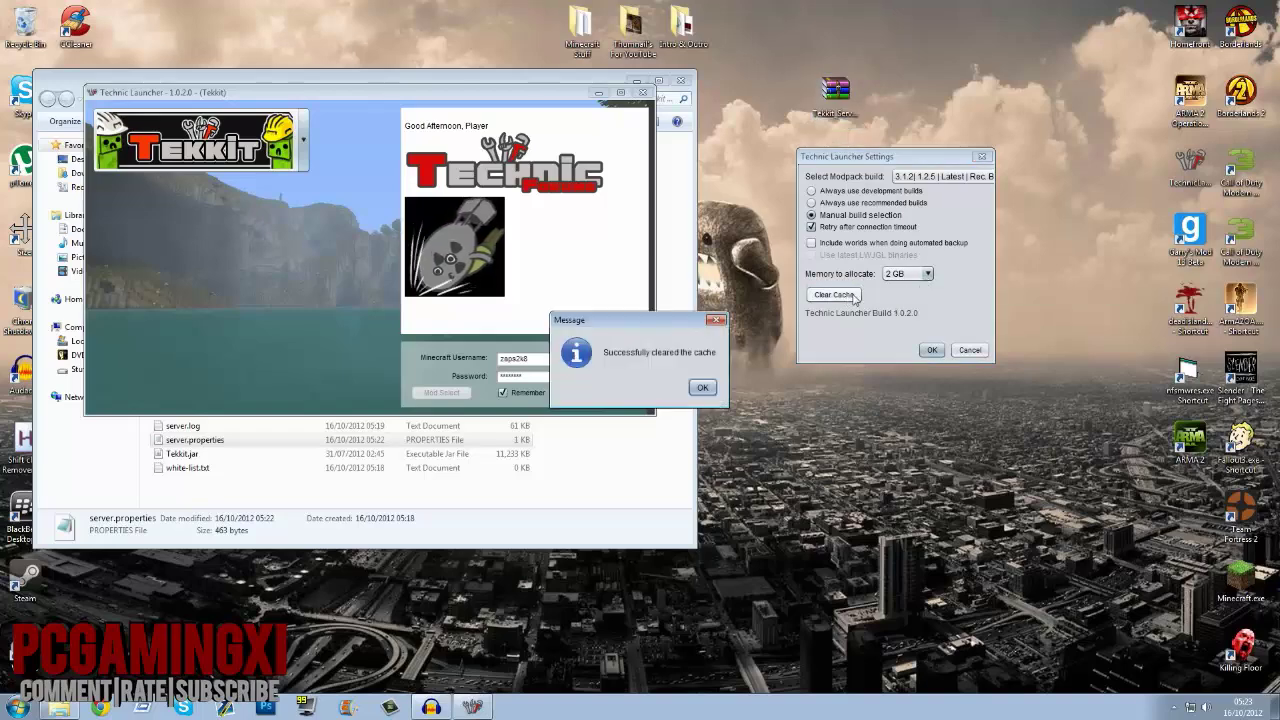
{"action": "left_click", "coordinate": [700, 392]}
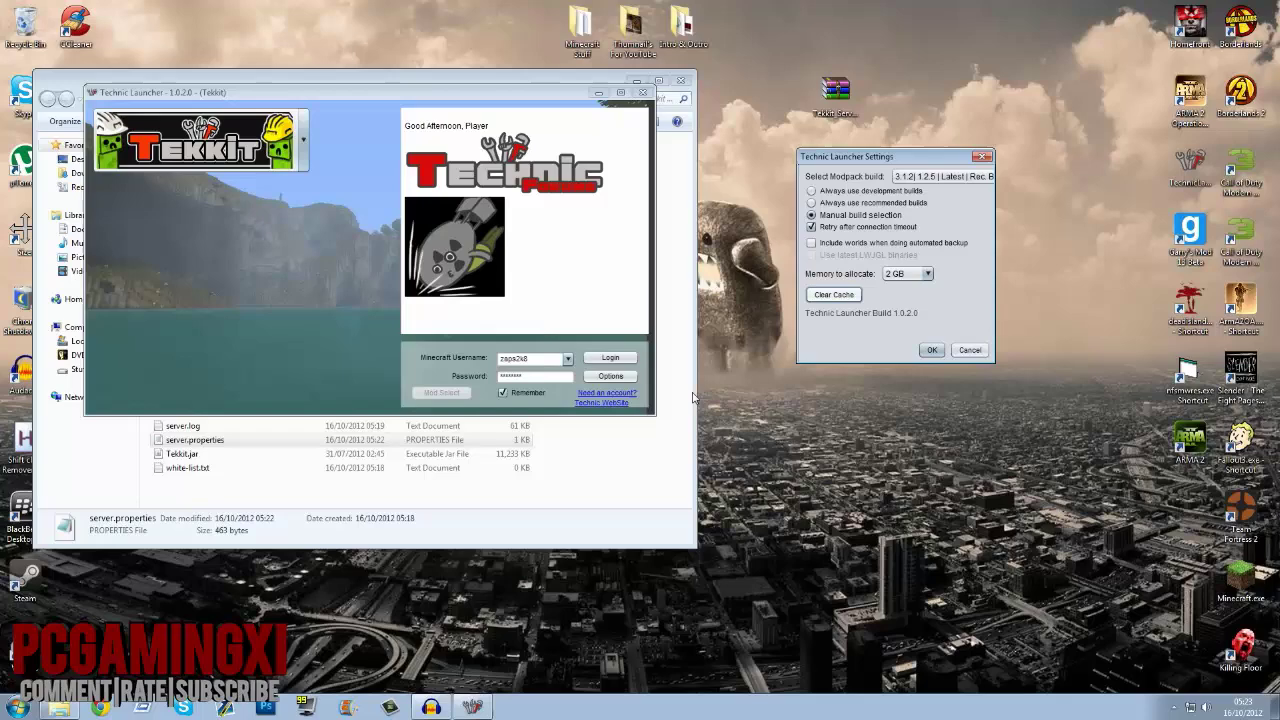
{"action": "left_click", "coordinate": [934, 348]}
Step: Log in through Technic Launcher, centring its window, so the Tekkit game window opens
{"action": "left_click", "coordinate": [610, 357]}
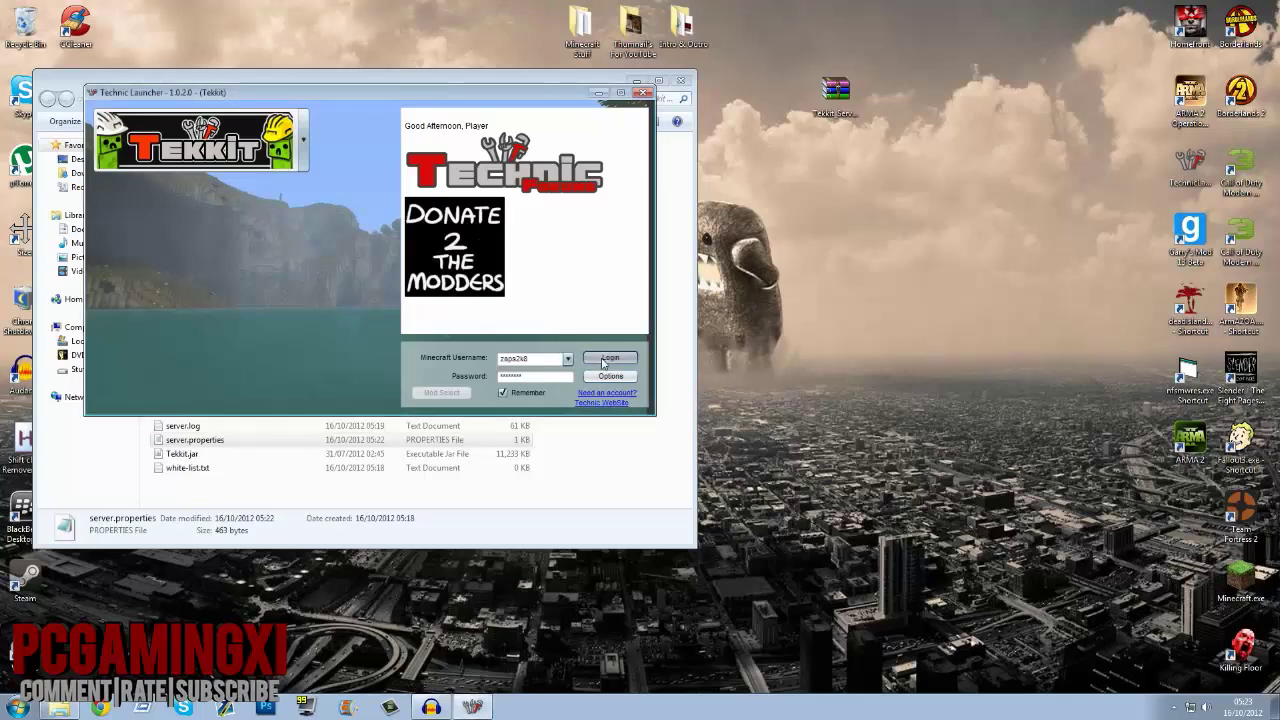
{"action": "left_click_drag", "start_coordinate": [376, 100], "coordinate": [970, 84]}
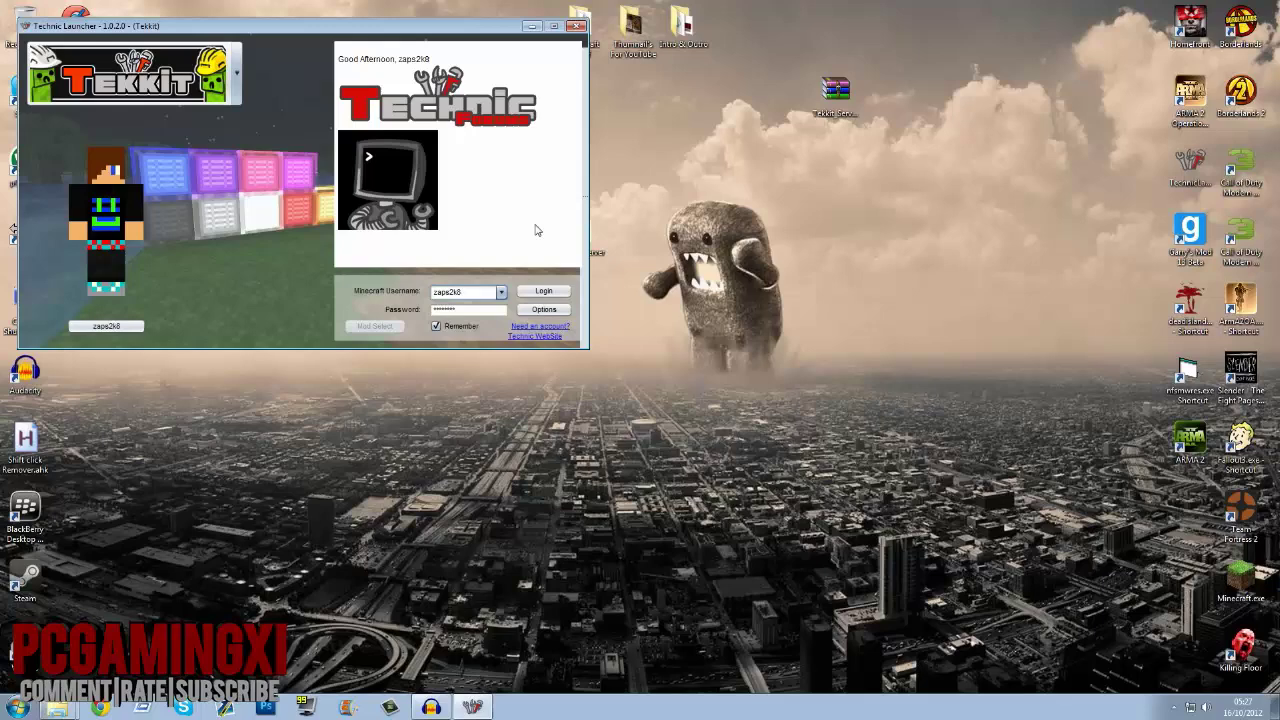
{"action": "left_click_drag", "start_coordinate": [460, 30], "coordinate": [812, 122]}
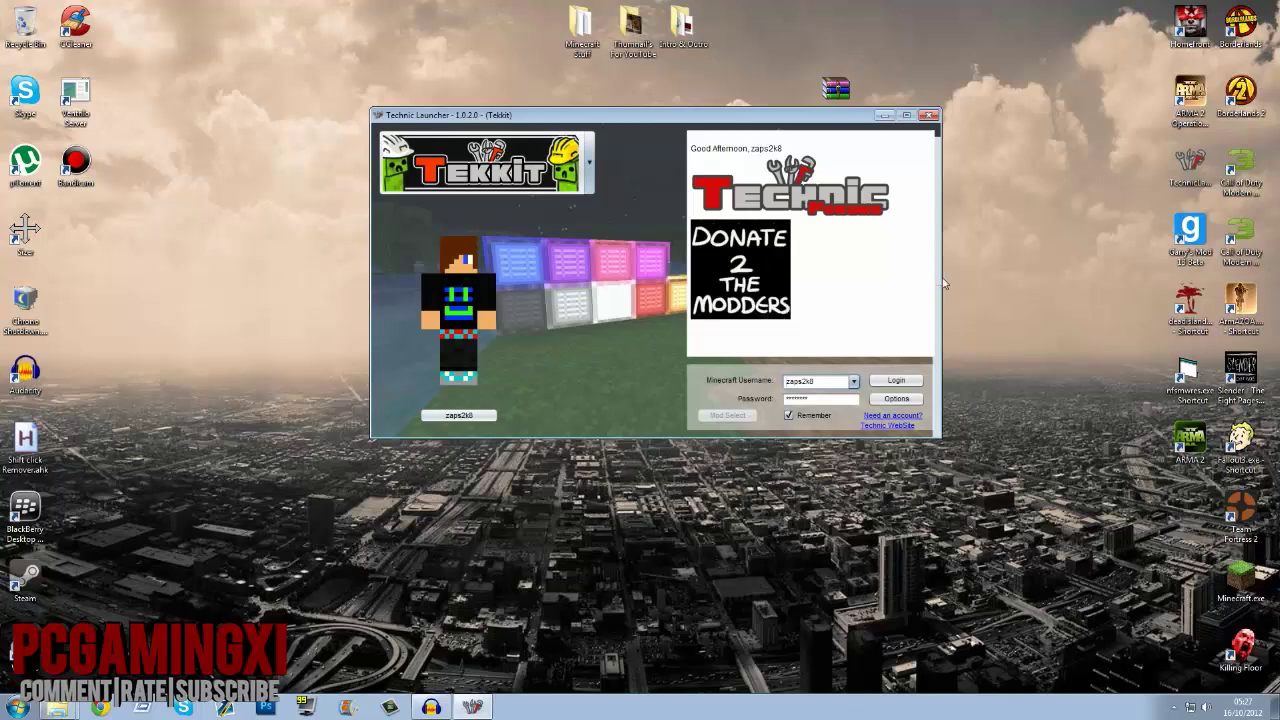
{"action": "left_click", "coordinate": [896, 380]}
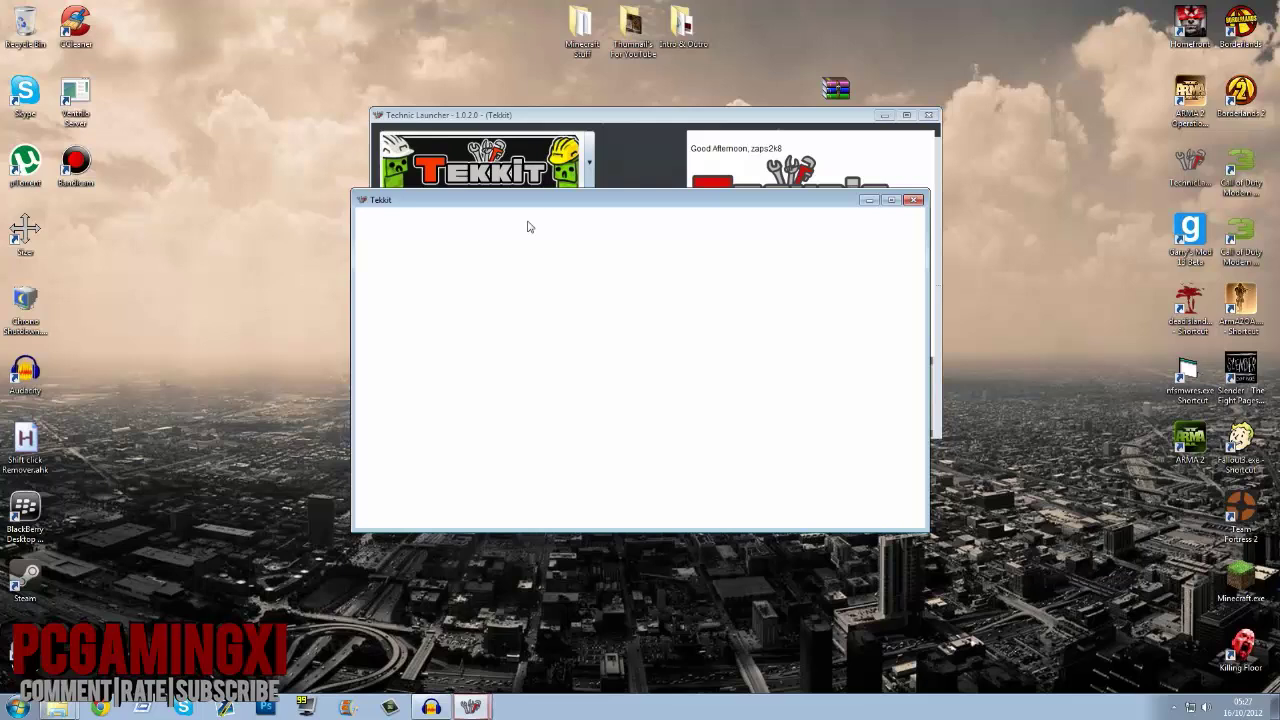
Step: Enlarge the Tekkit window at the top right while it loads the 1.2.5 title screen with 41 mods
{"action": "left_click_drag", "start_coordinate": [847, 203], "coordinate": [805, 83]}
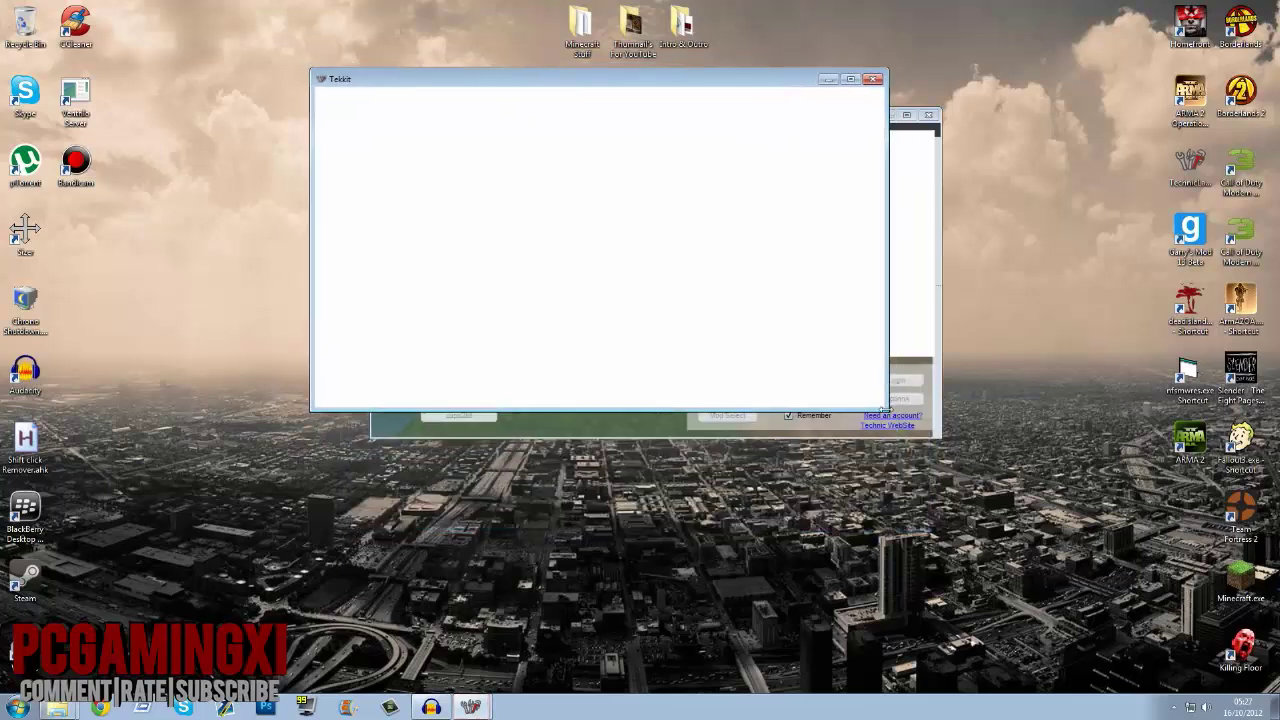
{"action": "left_click_drag", "start_coordinate": [886, 410], "coordinate": [1036, 535]}
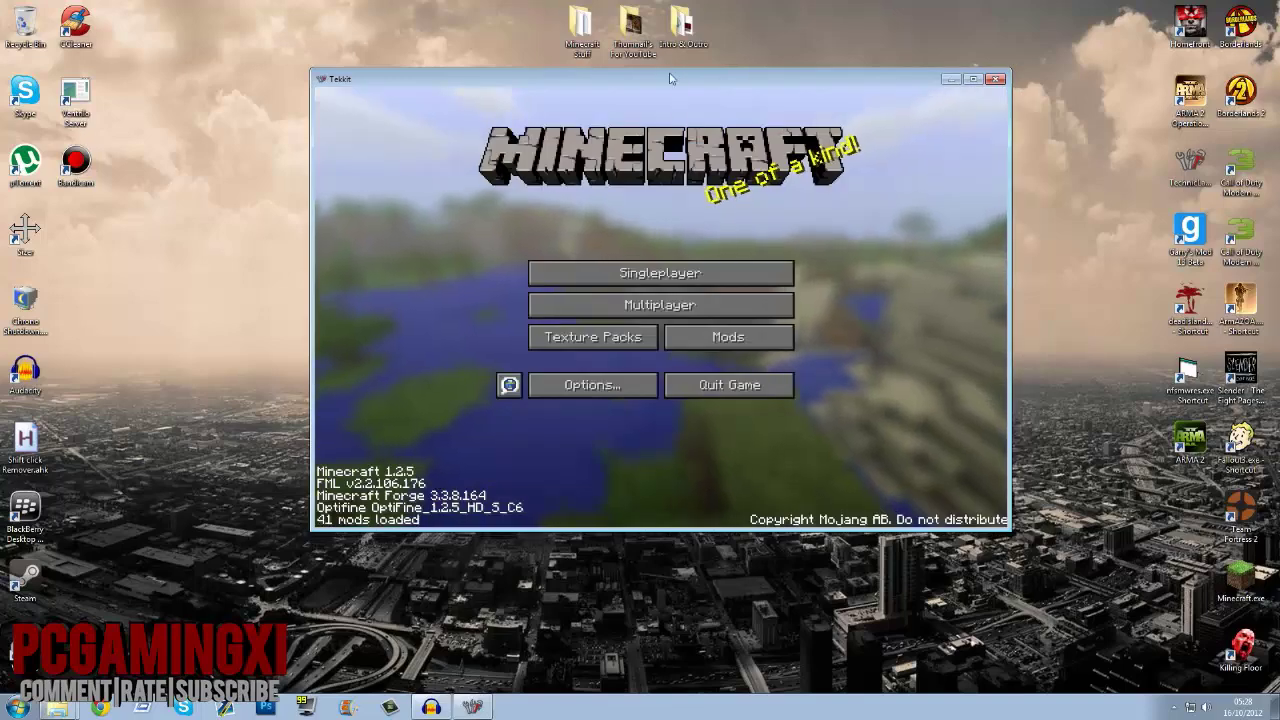
{"action": "left_click_drag", "start_coordinate": [671, 79], "coordinate": [891, 134]}
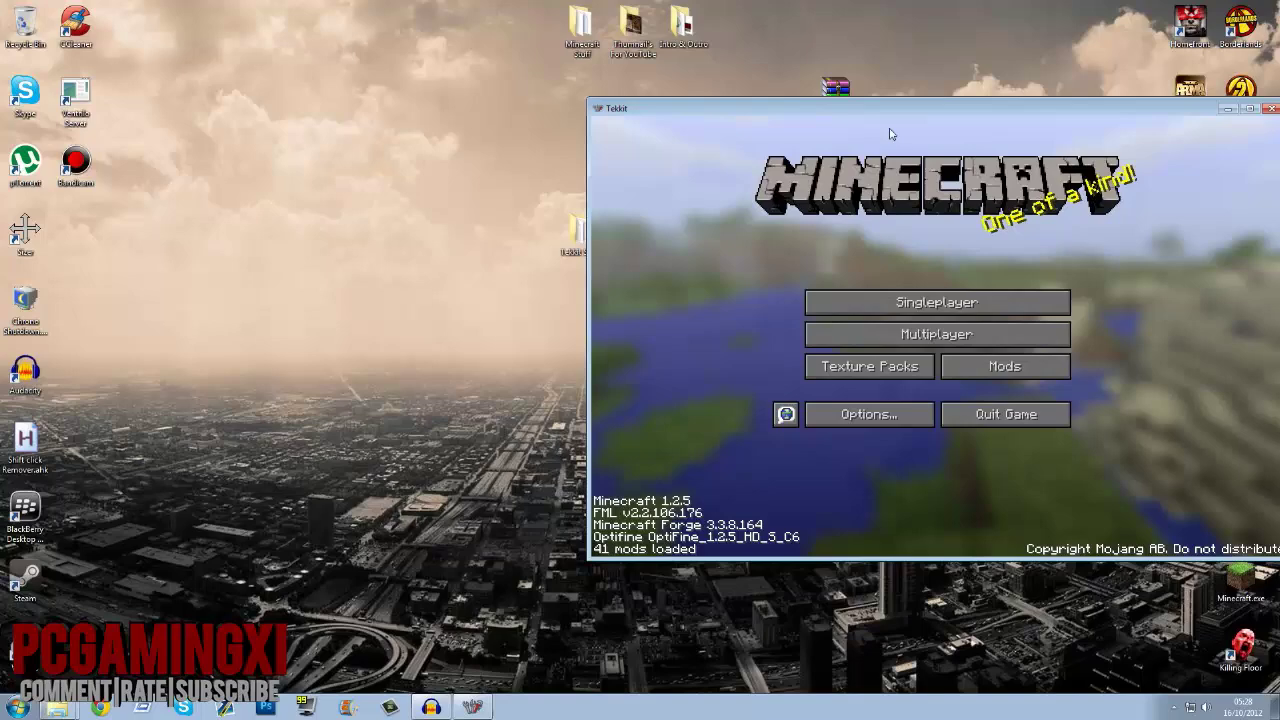
{"action": "left_click_drag", "start_coordinate": [575, 230], "coordinate": [322, 168]}
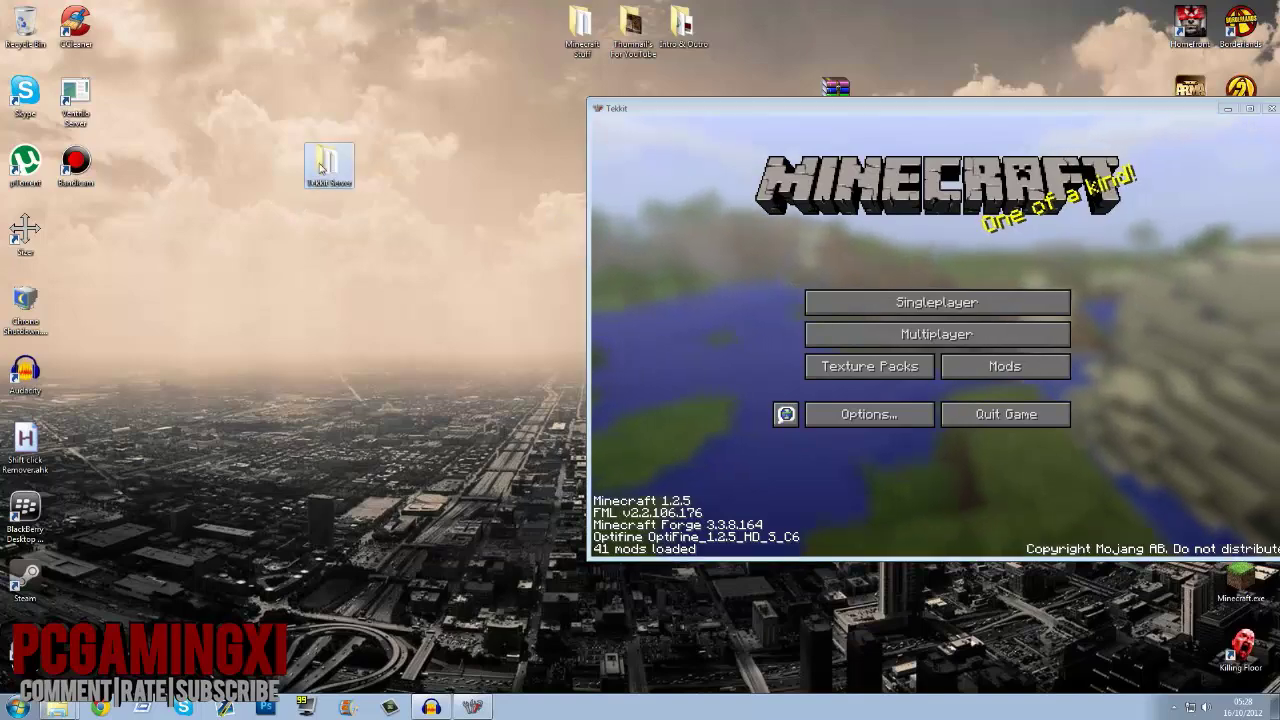
Step: Run launch.bat from the Tekkit Server folder so the server starts and reports Done
{"action": "double_click", "coordinate": [322, 168]}
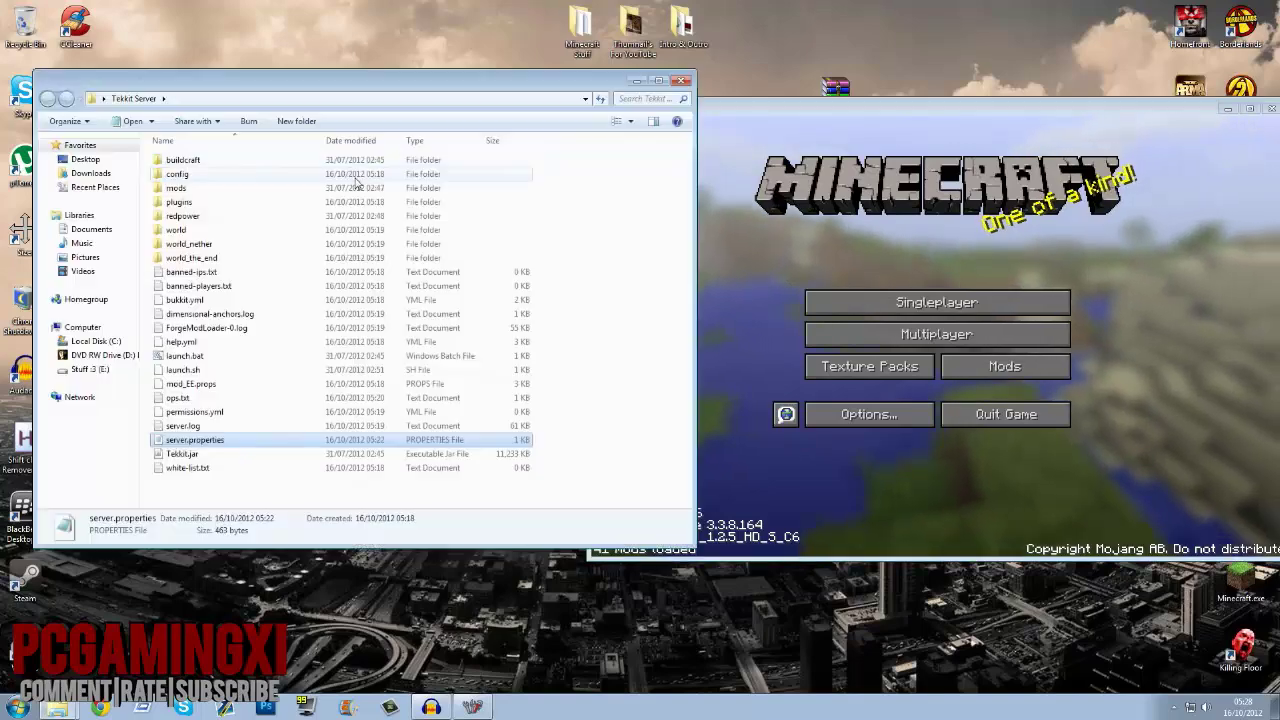
{"action": "double_click", "coordinate": [200, 357]}
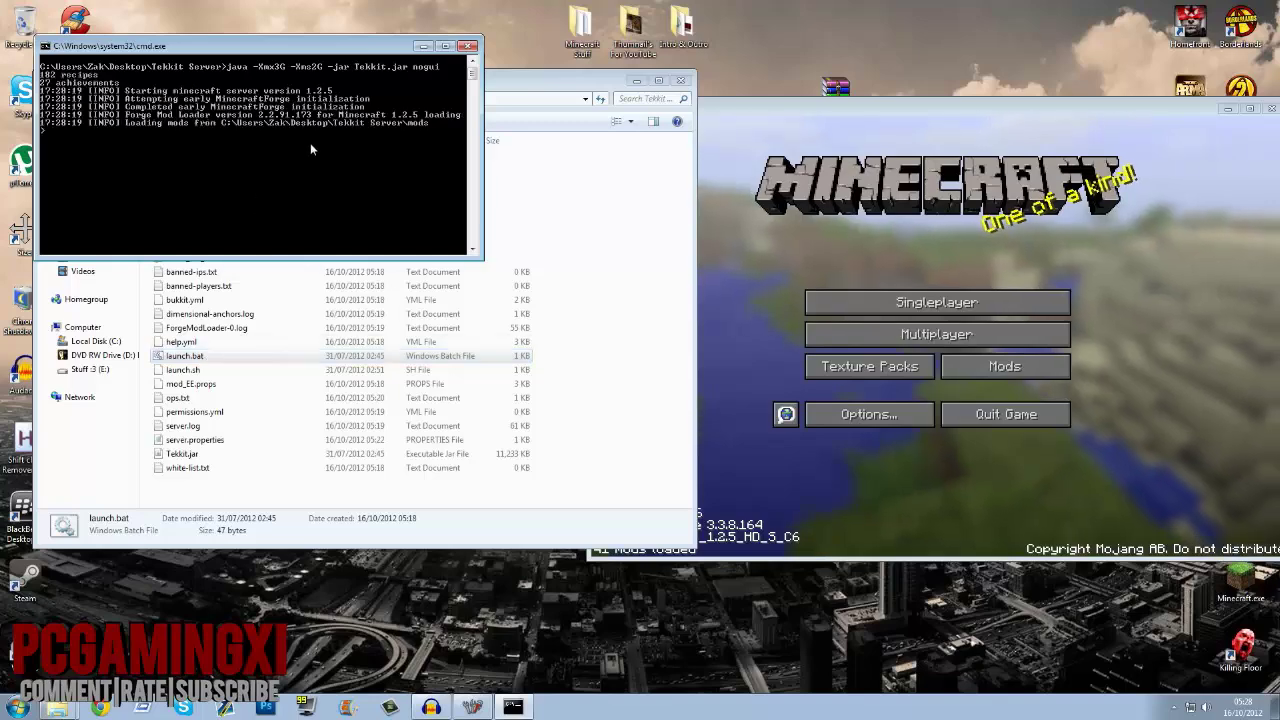
{"action": "left_click", "coordinate": [636, 80]}
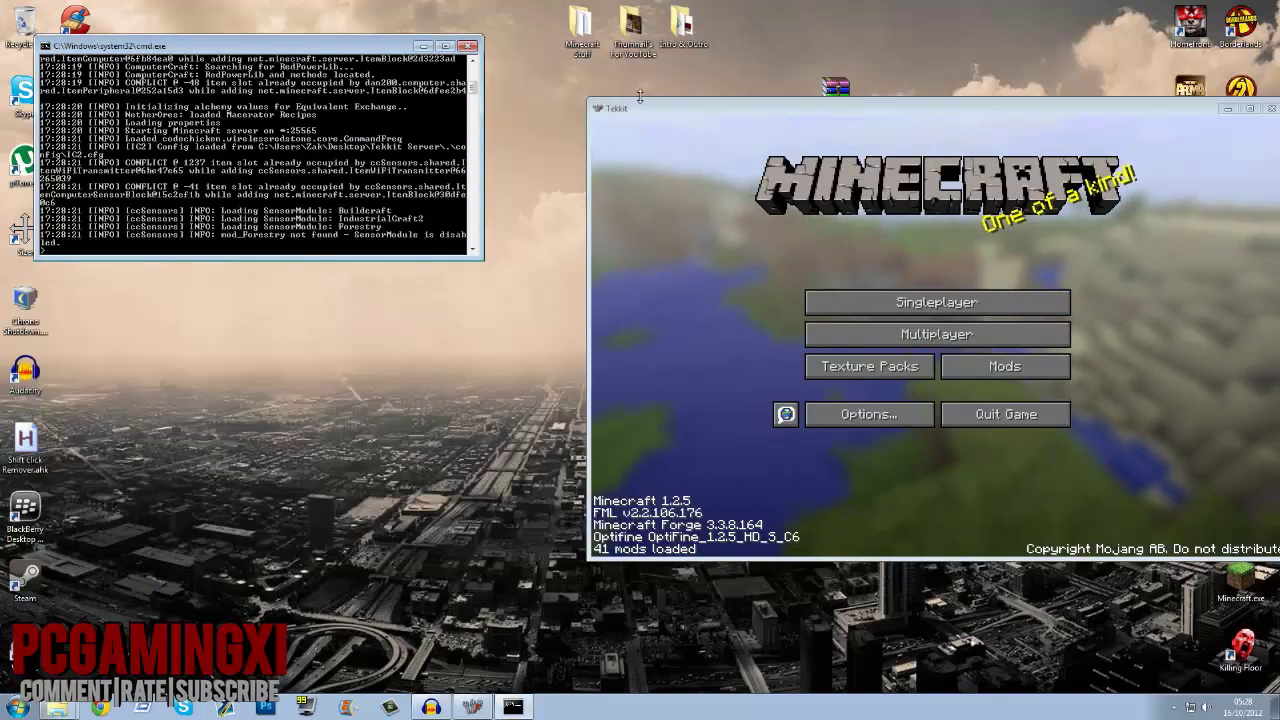
{"action": "left_click_drag", "start_coordinate": [640, 103], "coordinate": [518, 48]}
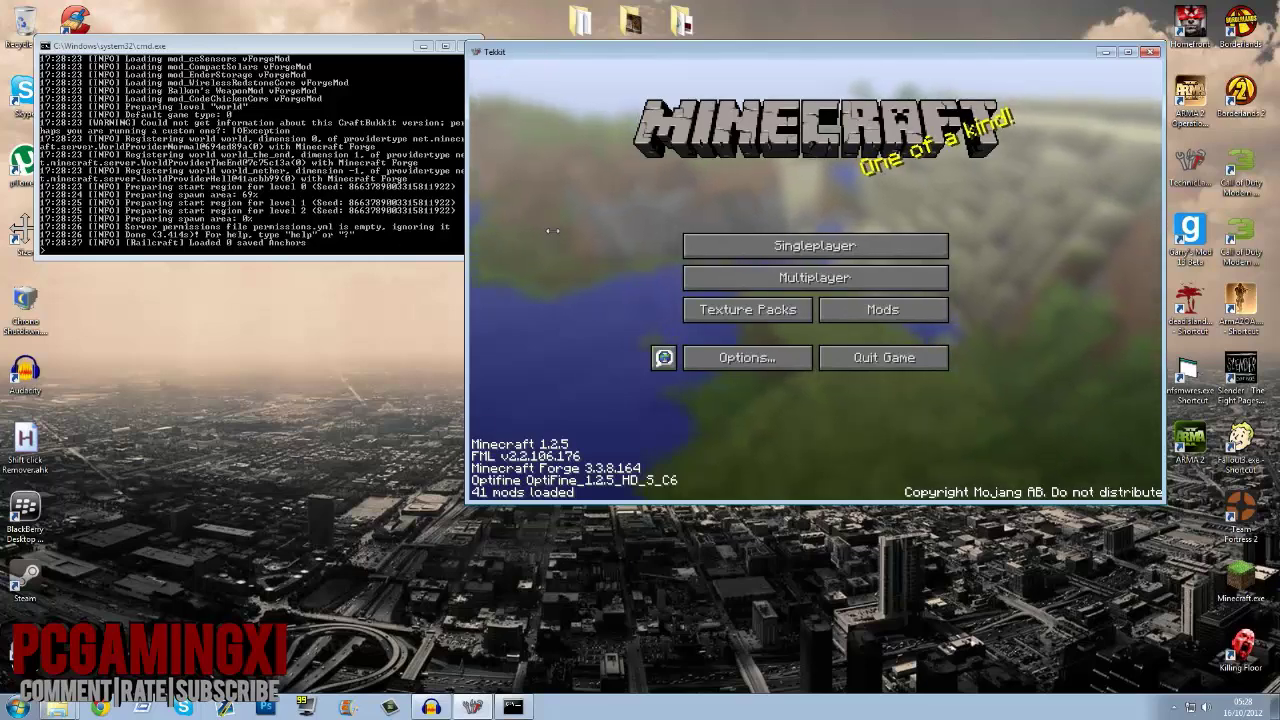
Step: Delete the old Minecraft Server entry from the multiplayer server list
{"action": "left_click", "coordinate": [143, 242]}
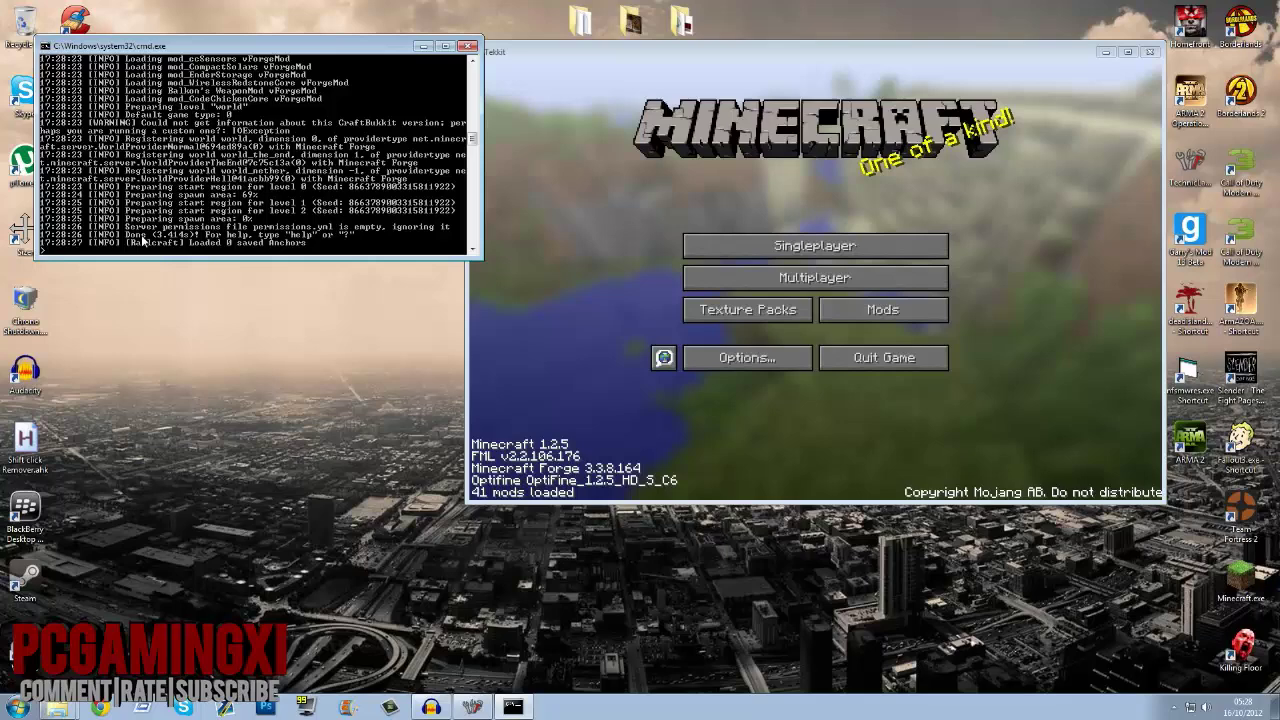
{"action": "left_click", "coordinate": [773, 286]}
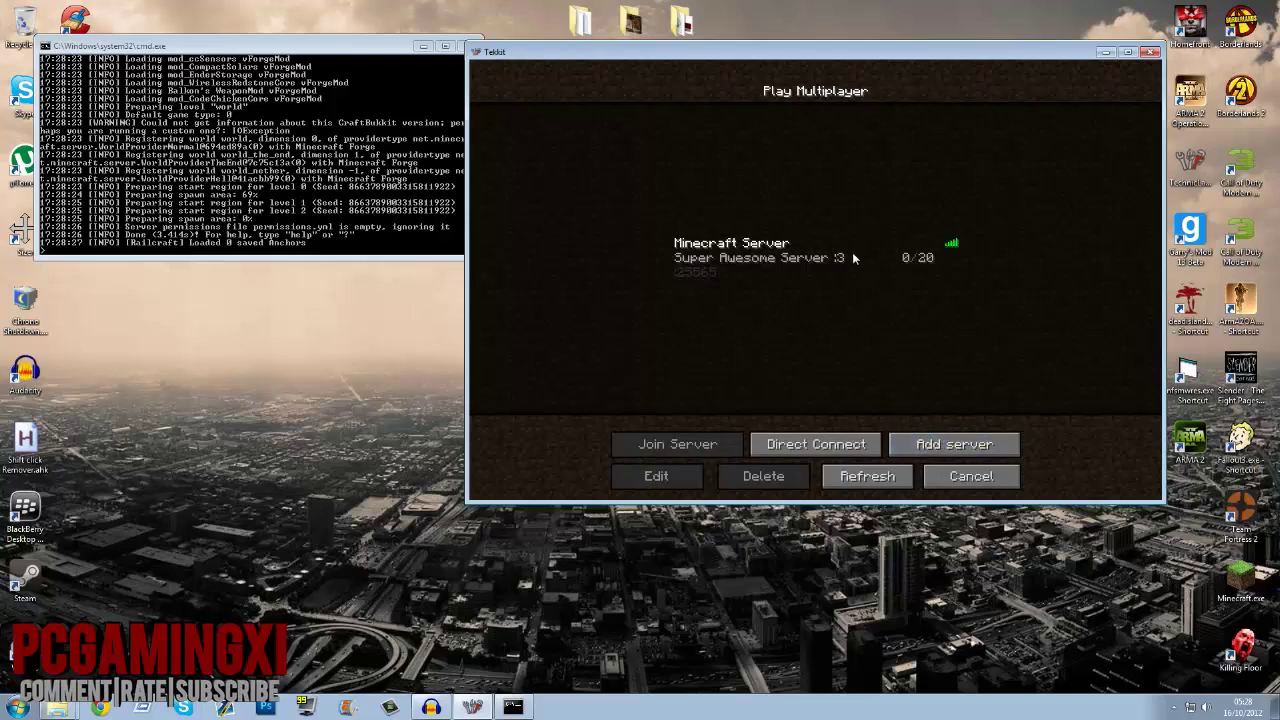
{"action": "left_click", "coordinate": [800, 262]}
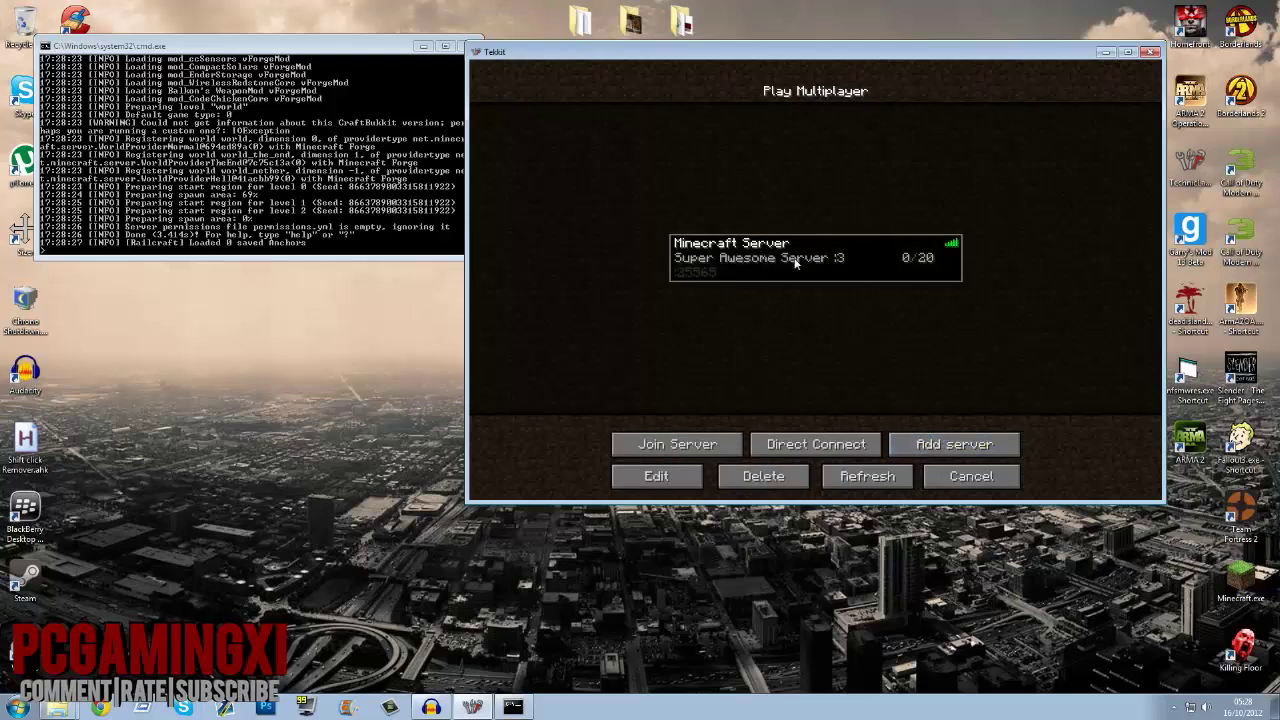
{"action": "left_click", "coordinate": [763, 476]}
{"action": "left_click", "coordinate": [668, 271]}
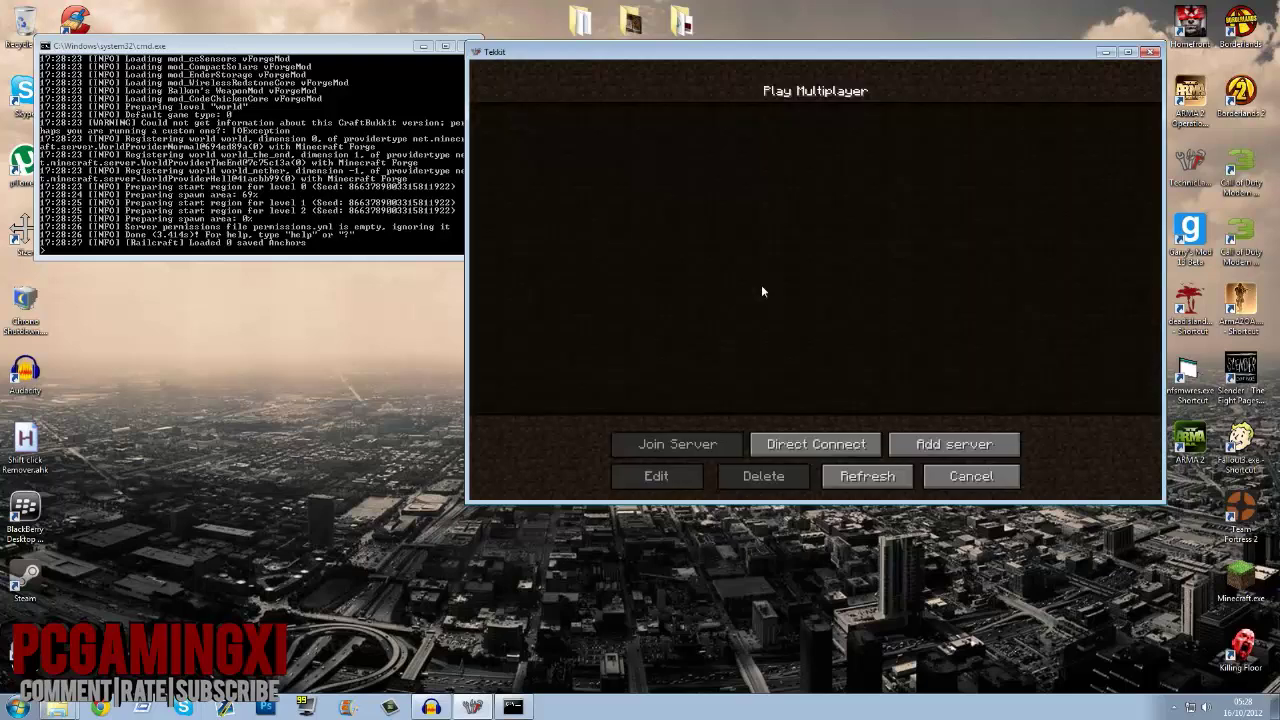
Step: Add a multiplayer server entry named 'cake' with address localhost
{"action": "left_click", "coordinate": [930, 446]}
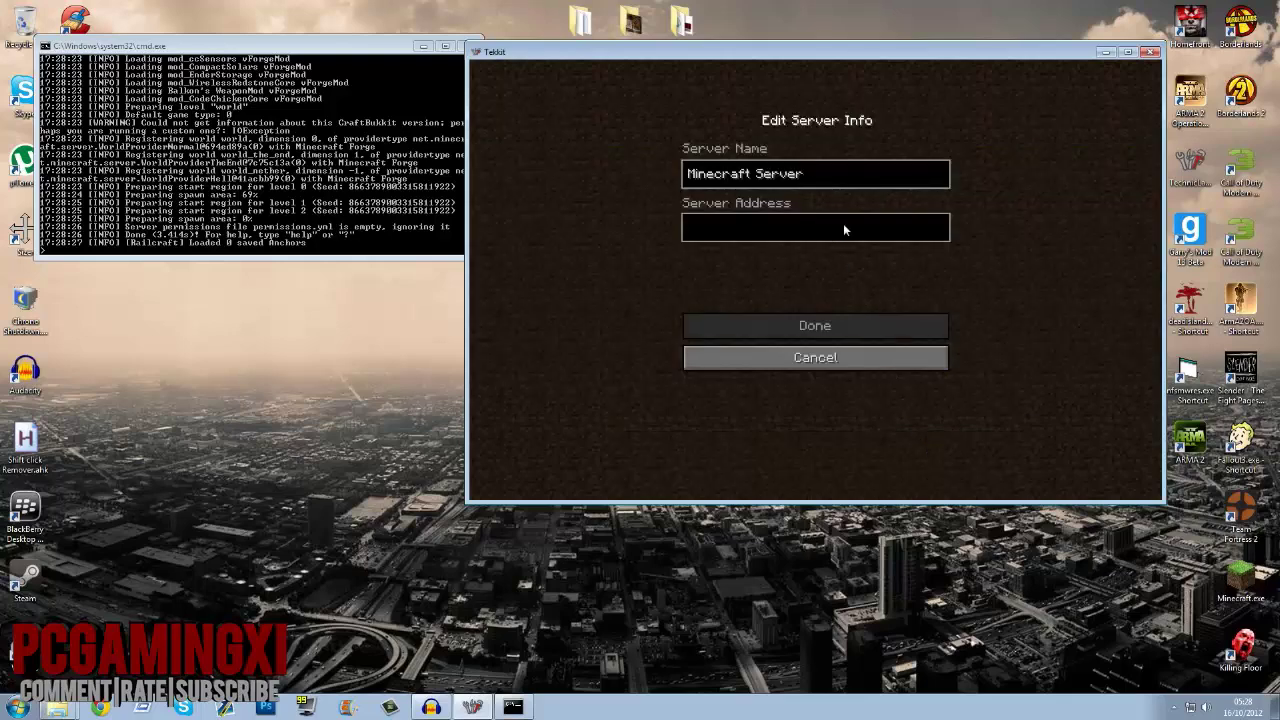
{"action": "key", "text": "BackSpace"}
{"action": "key", "text": "BackSpace"}
{"action": "key", "text": "BackSpace"}
{"action": "key", "text": "BackSpace"}
{"action": "key", "text": "BackSpace"}
{"action": "key", "text": "BackSpace"}
{"action": "key", "text": "BackSpace"}
{"action": "key", "text": "BackSpace"}
{"action": "key", "text": "BackSpace"}
{"action": "key", "text": "BackSpace"}
{"action": "key", "text": "BackSpace"}
{"action": "key", "text": "BackSpace"}
{"action": "key", "text": "BackSpace"}
{"action": "key", "text": "BackSpace"}
{"action": "key", "text": "BackSpace"}
{"action": "key", "text": "BackSpace"}
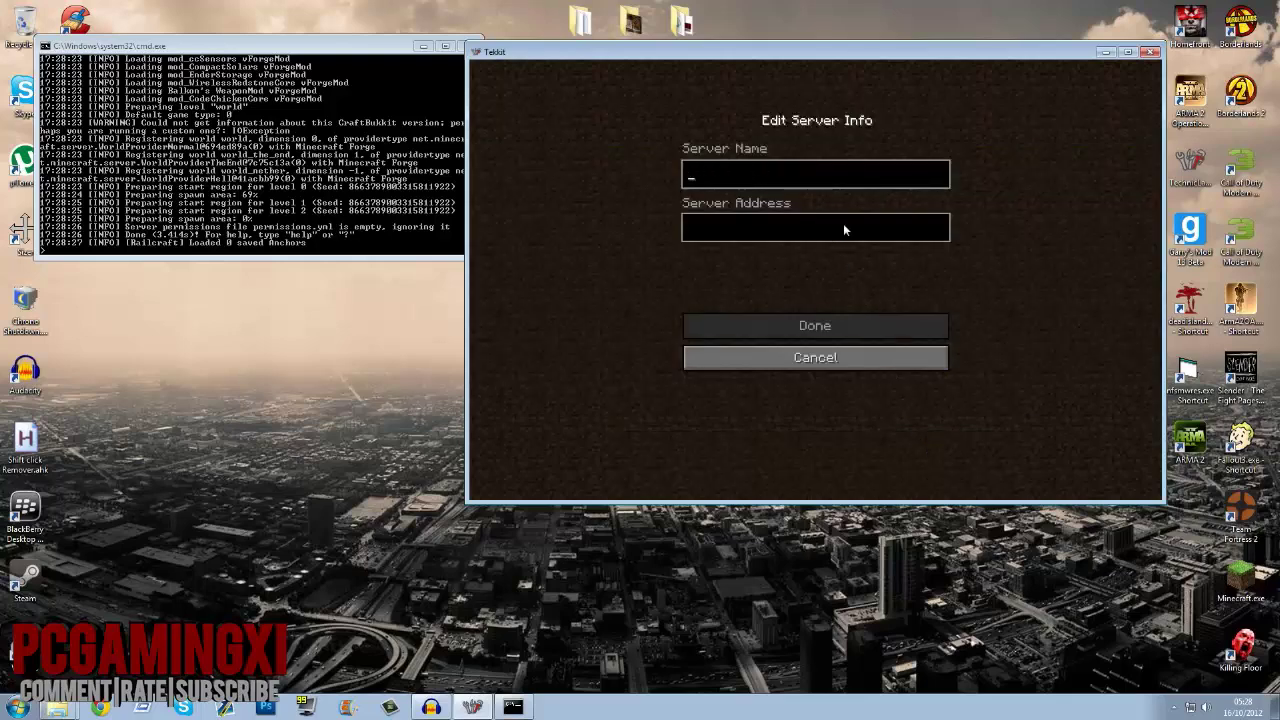
{"action": "type", "text": "cakelocalhost"}
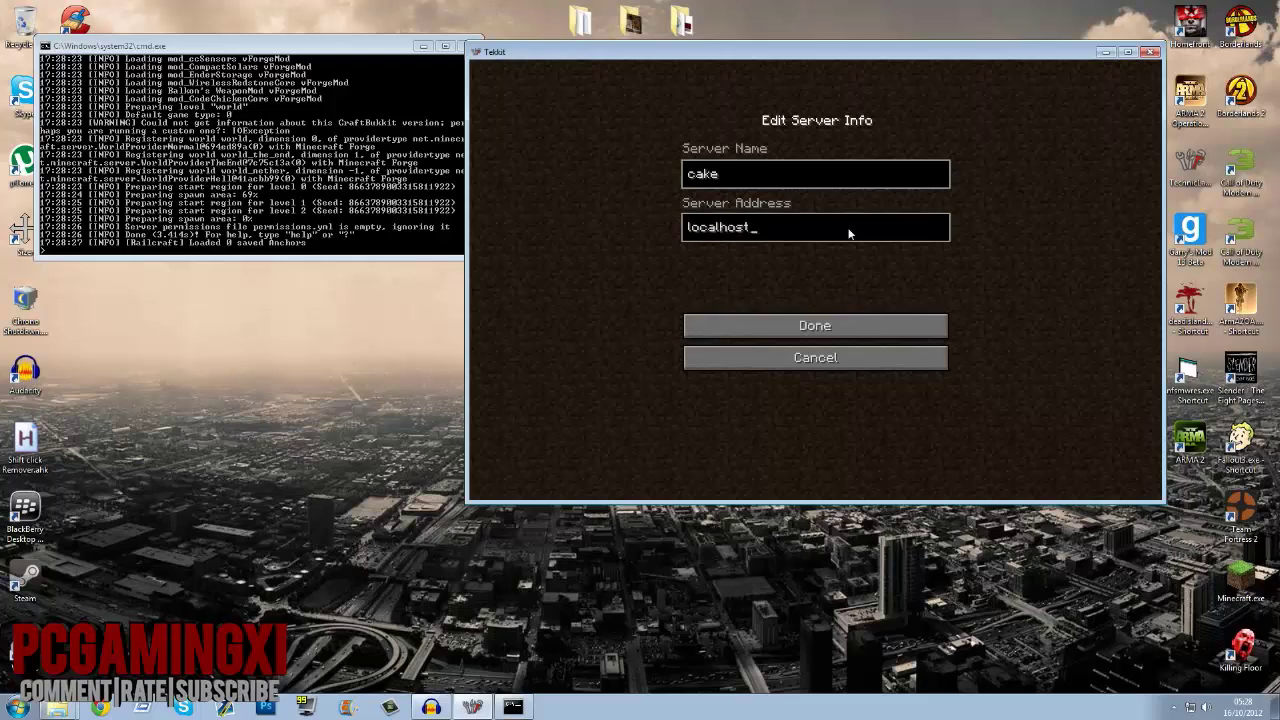
{"action": "key", "text": "Return"}
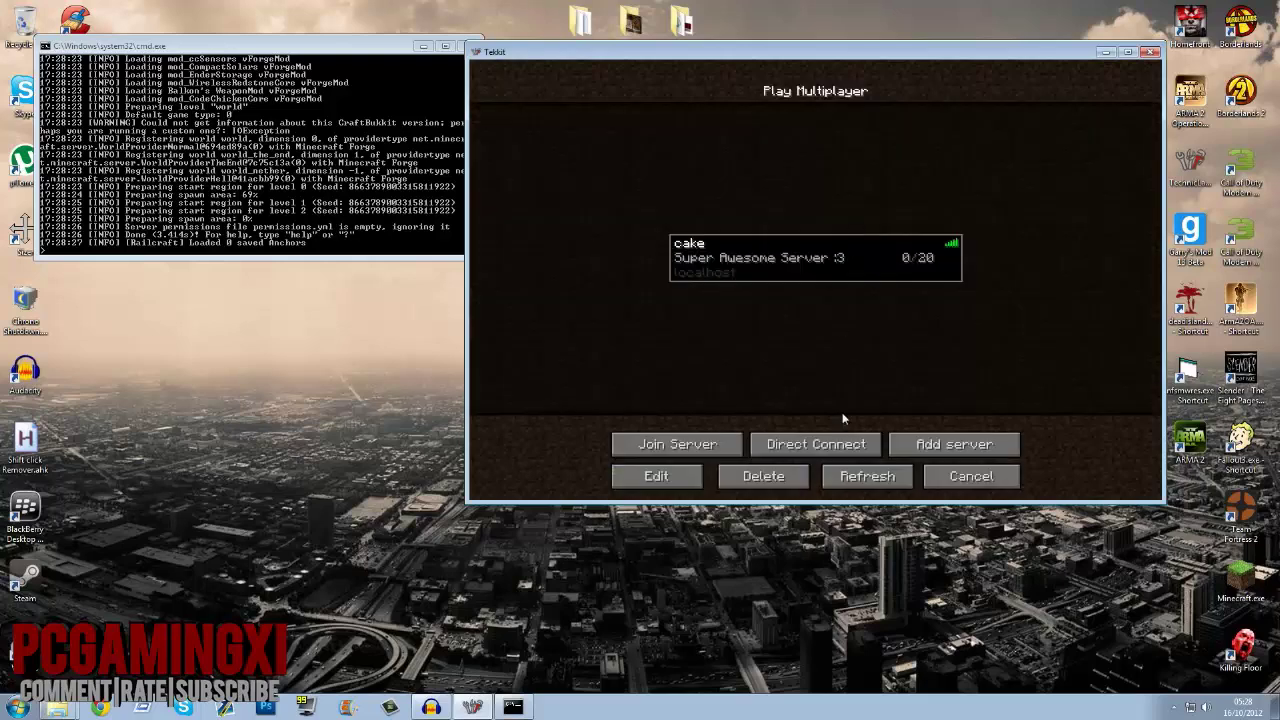
Step: Add a second server entry, Minecraft Server, with address ':25565'
{"action": "left_click", "coordinate": [913, 446]}
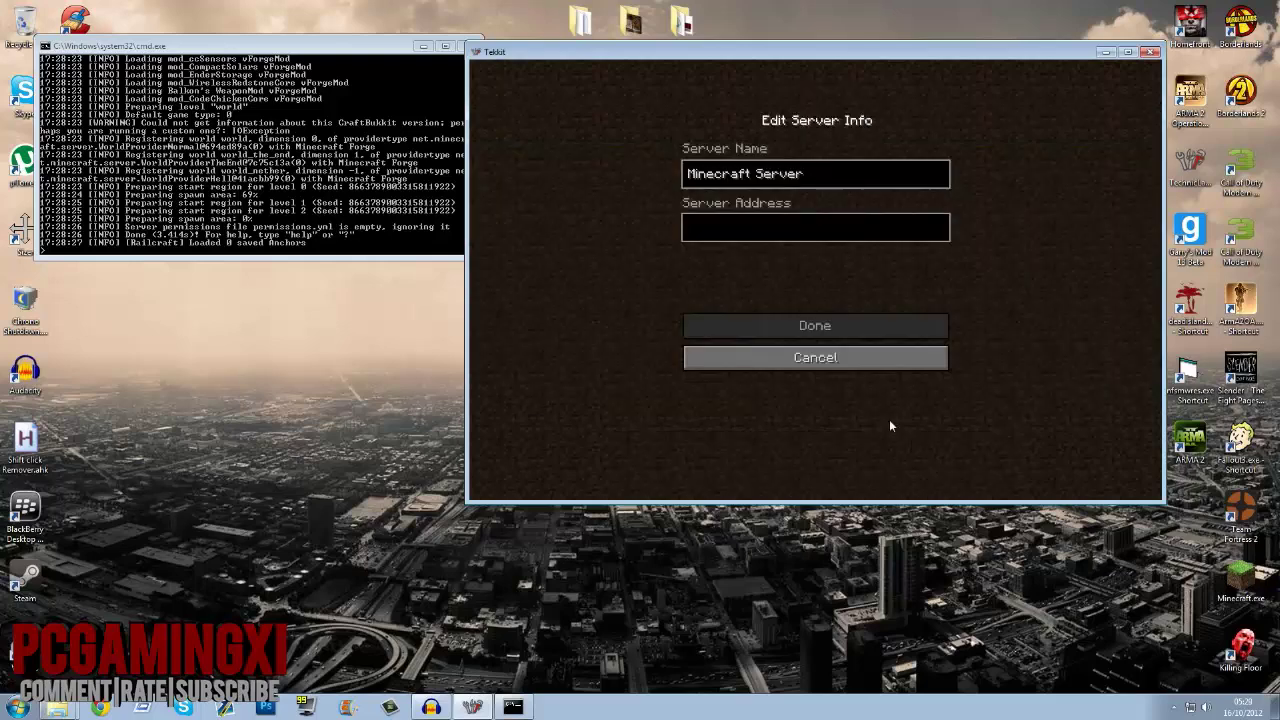
{"action": "left_click", "coordinate": [749, 218]}
{"action": "type", "text": ":25565"}
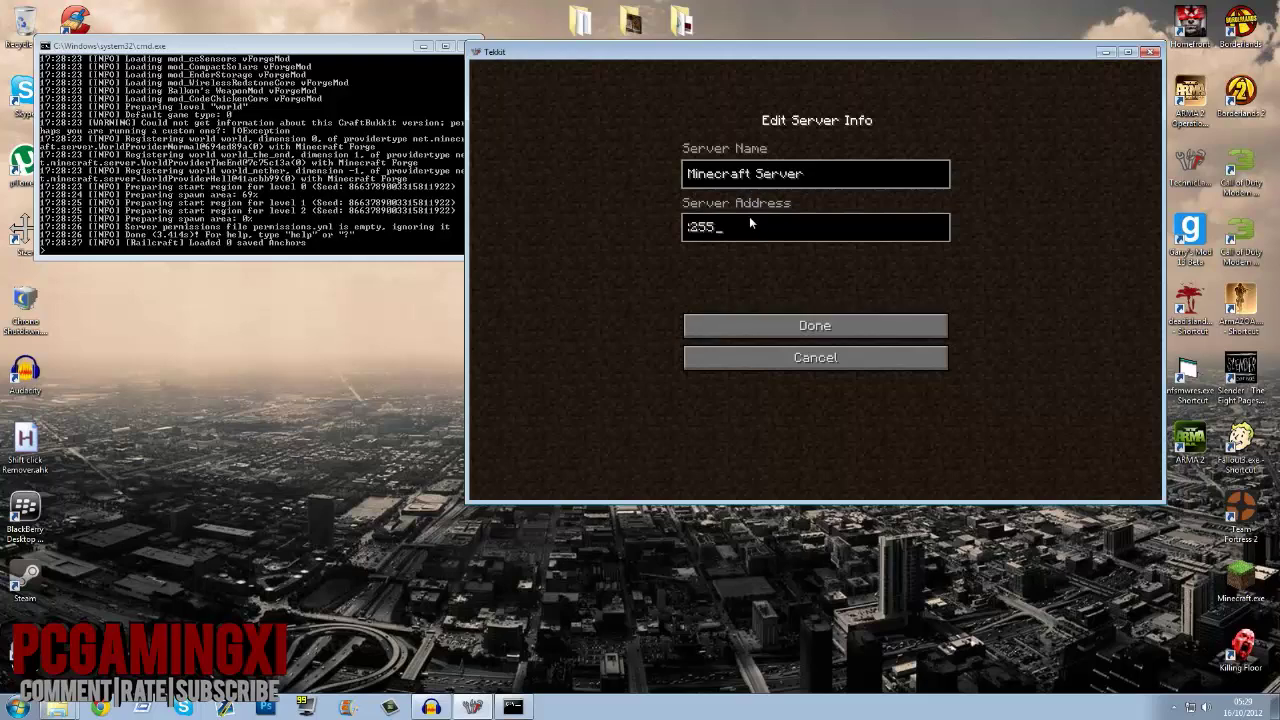
{"action": "left_click", "coordinate": [785, 325]}
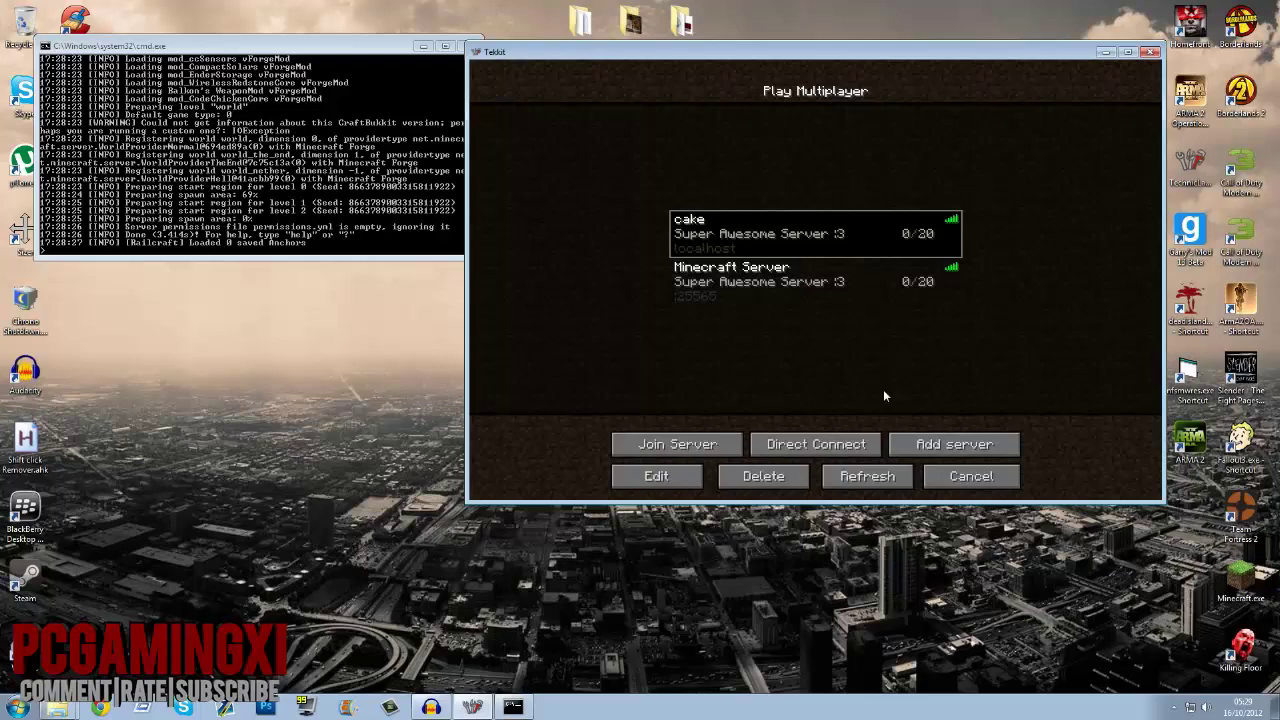
{"action": "left_click", "coordinate": [99, 707]}
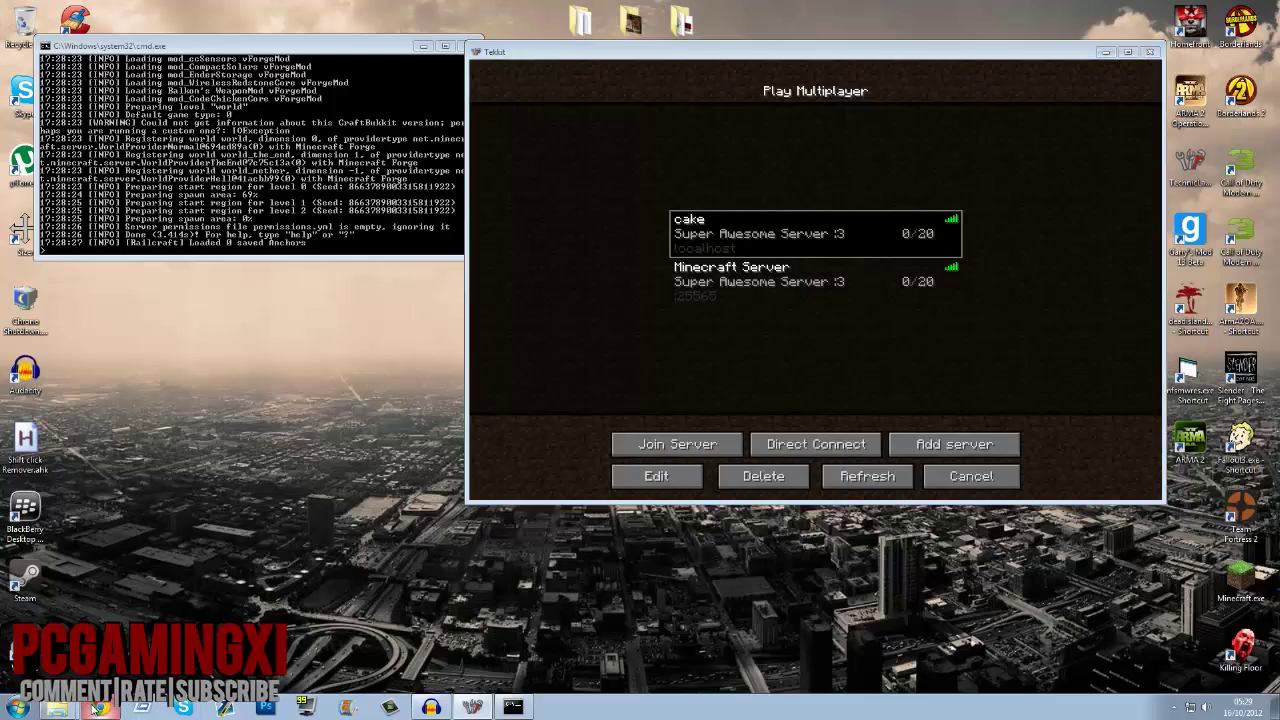
Step: Search Google for 'whats my ip' in a left-snapped Chrome to find the public IP, then close it
{"action": "key", "text": "super+Left"}
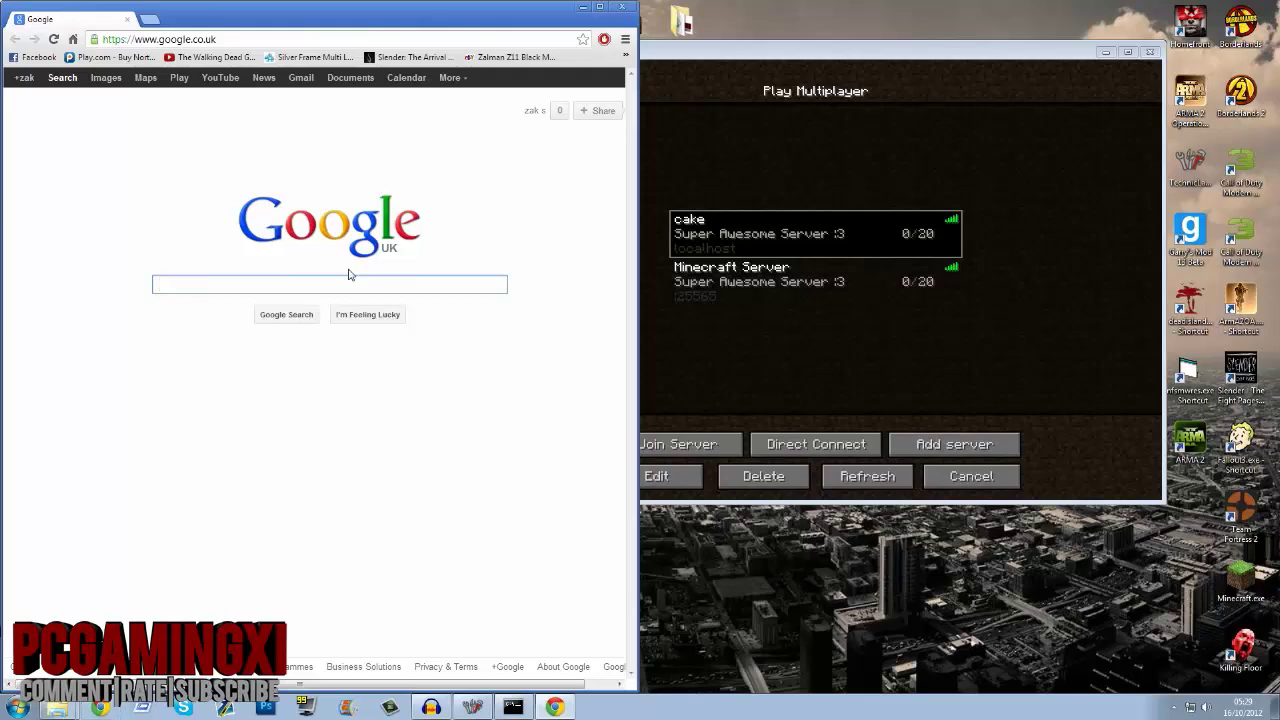
{"action": "type", "text": "whats my ip"}
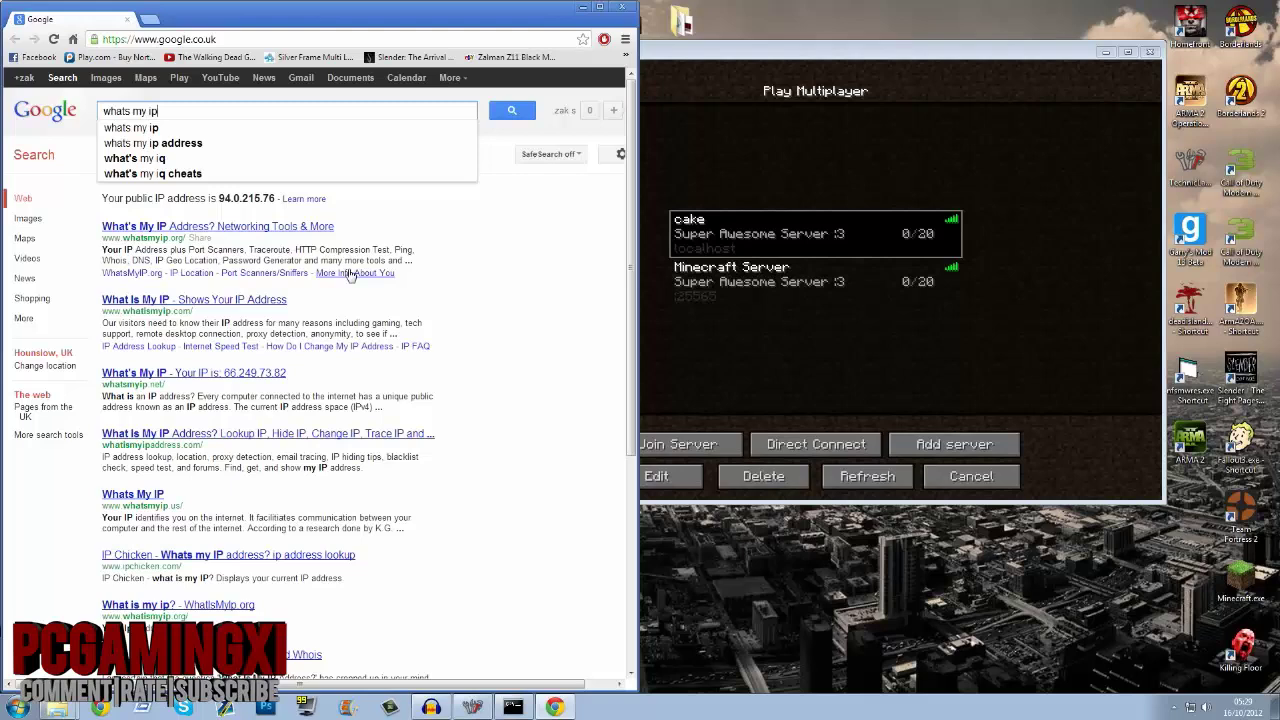
{"action": "key", "text": "Return"}
{"action": "left_click_drag", "start_coordinate": [218, 198], "coordinate": [270, 198]}
{"action": "left_click", "coordinate": [190, 111]}
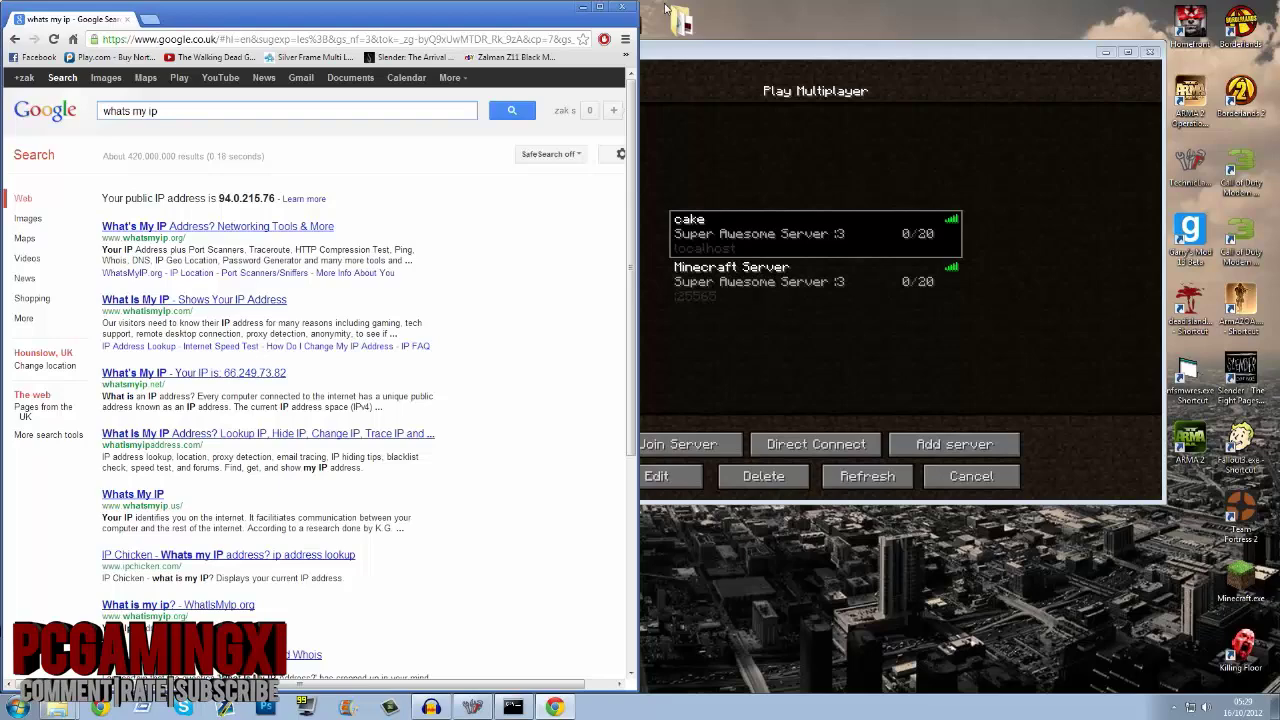
{"action": "left_click", "coordinate": [621, 7]}
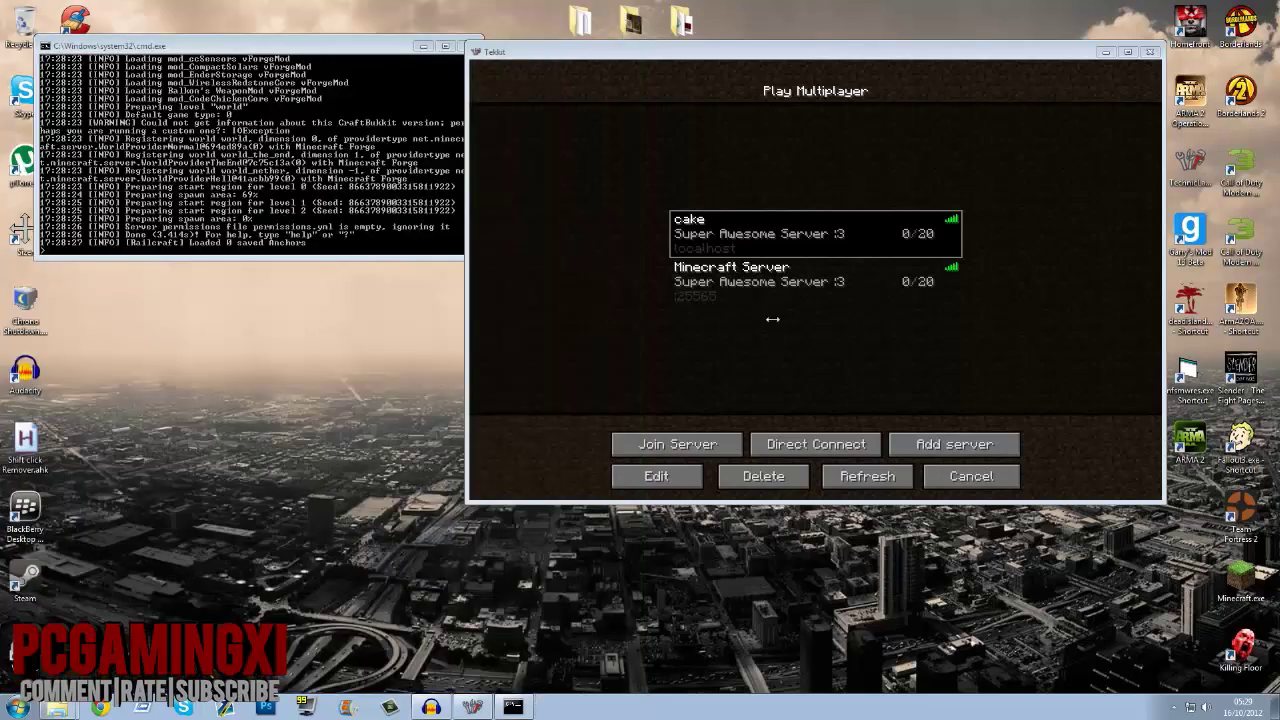
Step: Join the cake server and walk forward into the snowy spawn area
{"action": "double_click", "coordinate": [731, 240]}
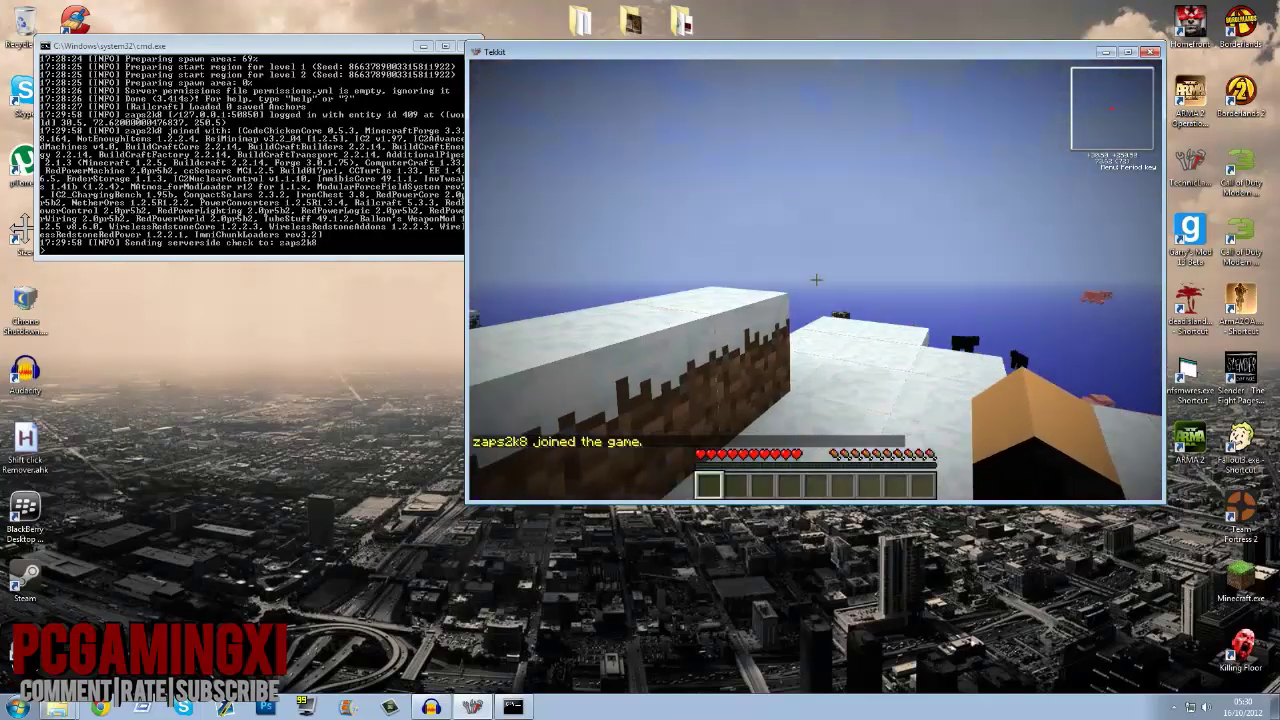
{"action": "key", "text": "w"}
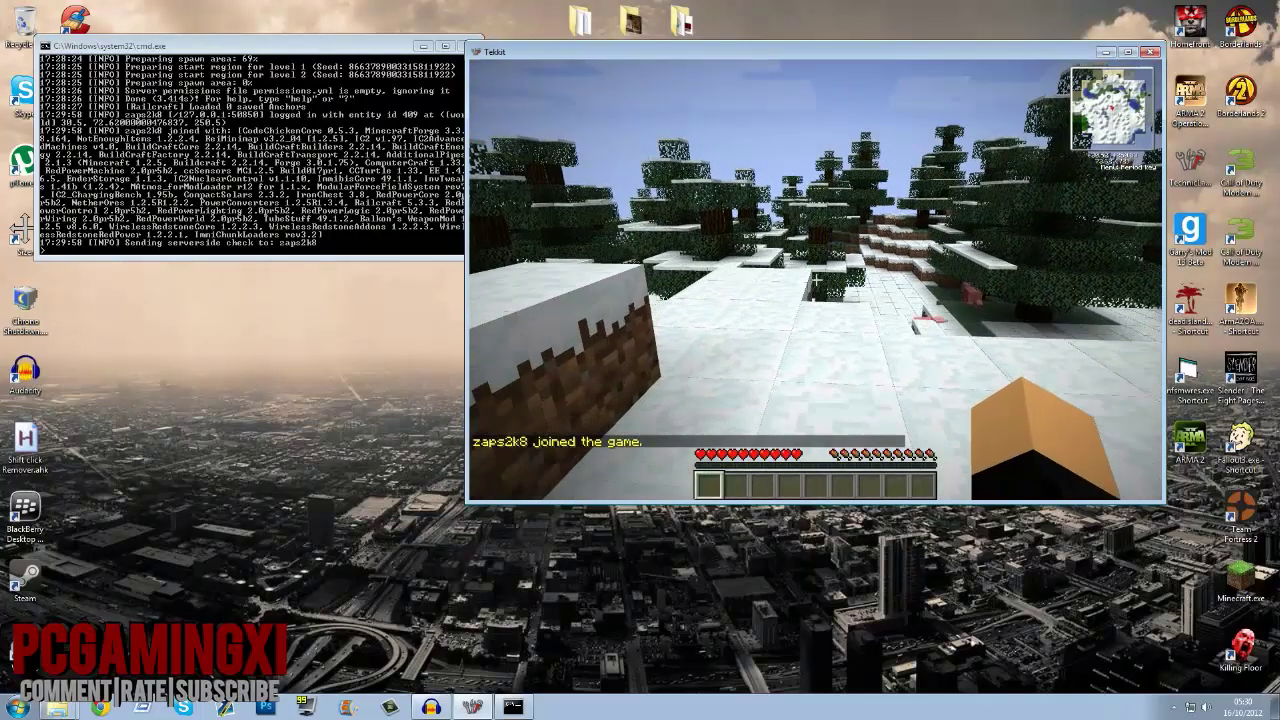
{"action": "key", "text": "w"}
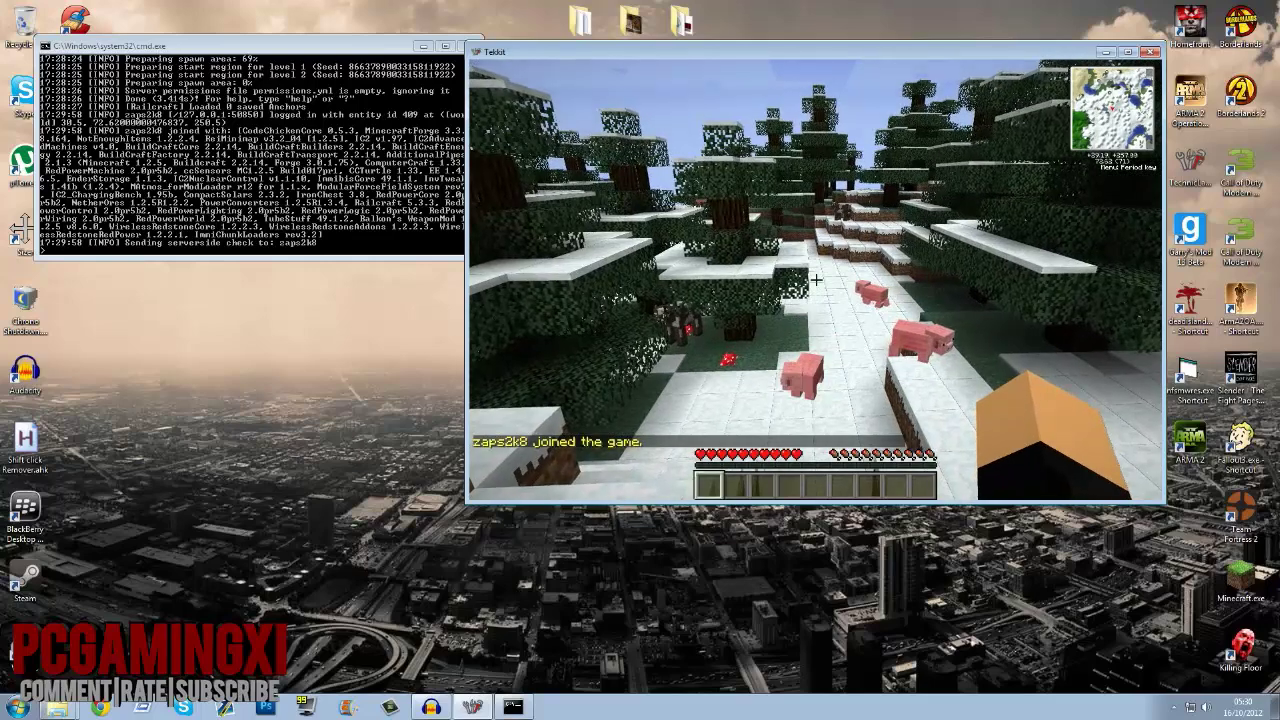
Step: Switch to creative mode with /gamemode 1 and bring up the item selection screen
{"action": "key", "text": "slash"}
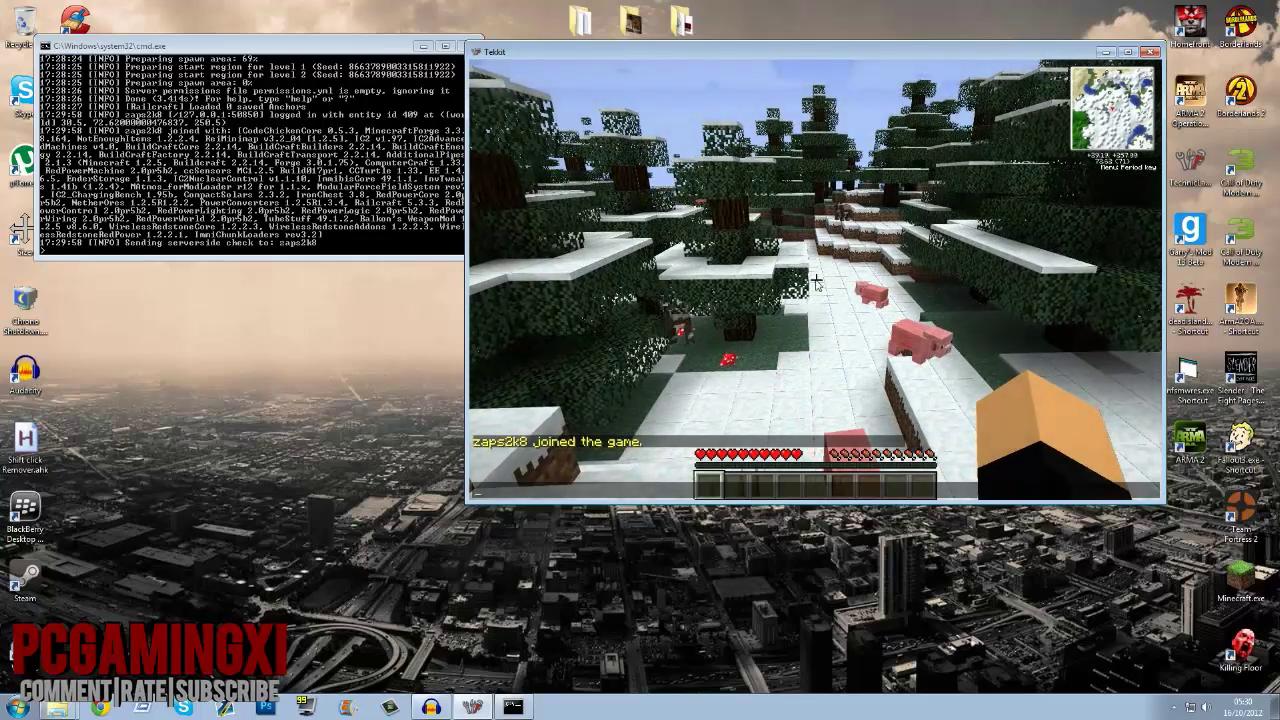
{"action": "type", "text": "gamemode 1"}
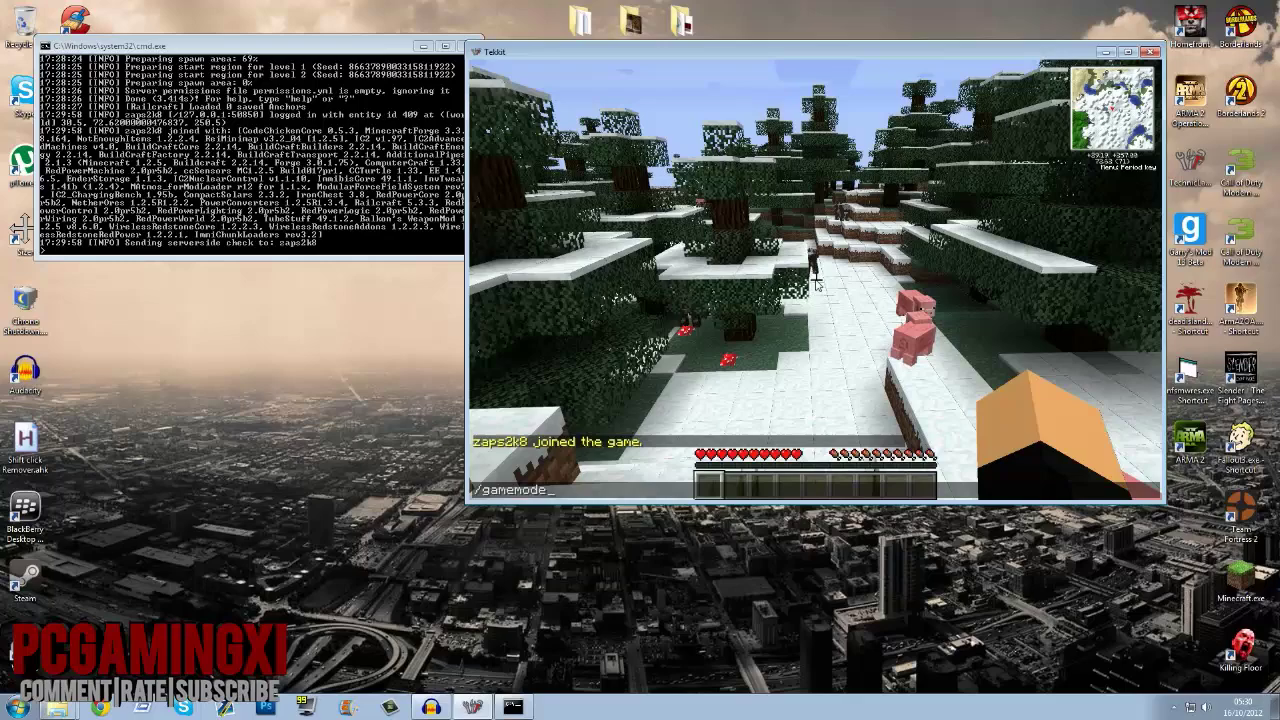
{"action": "key", "text": "Return"}
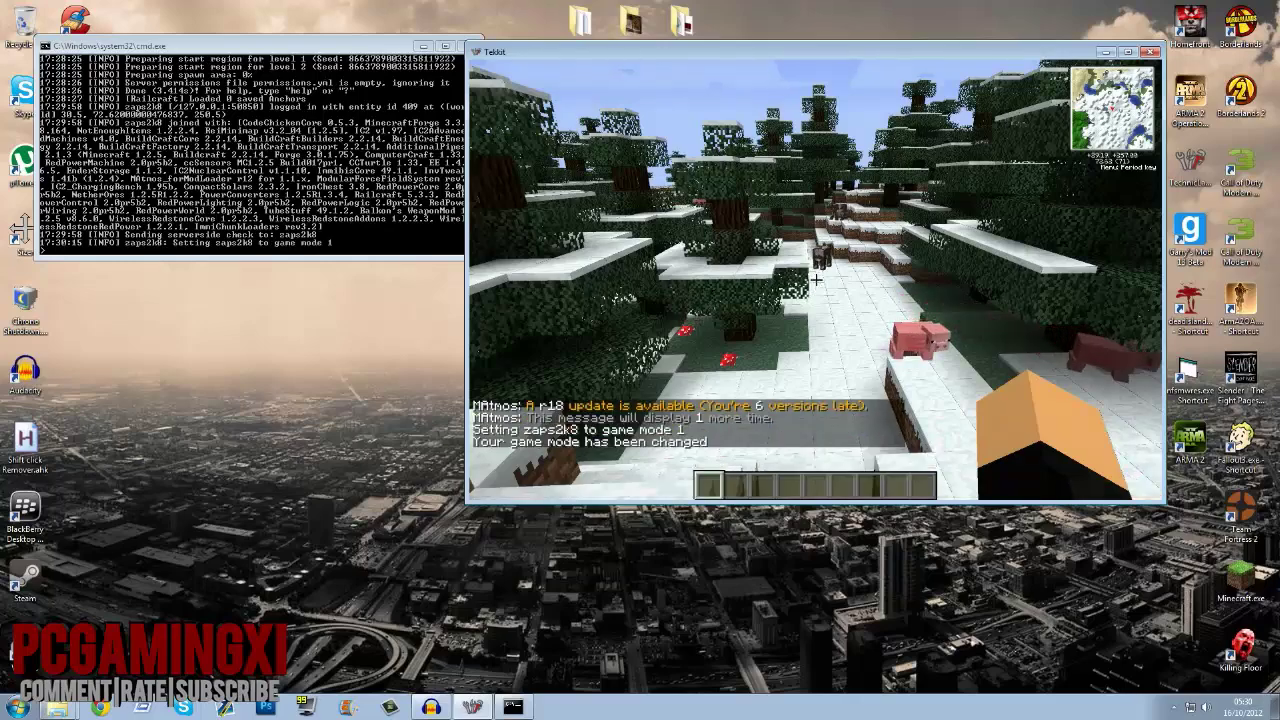
{"action": "key", "text": "w"}
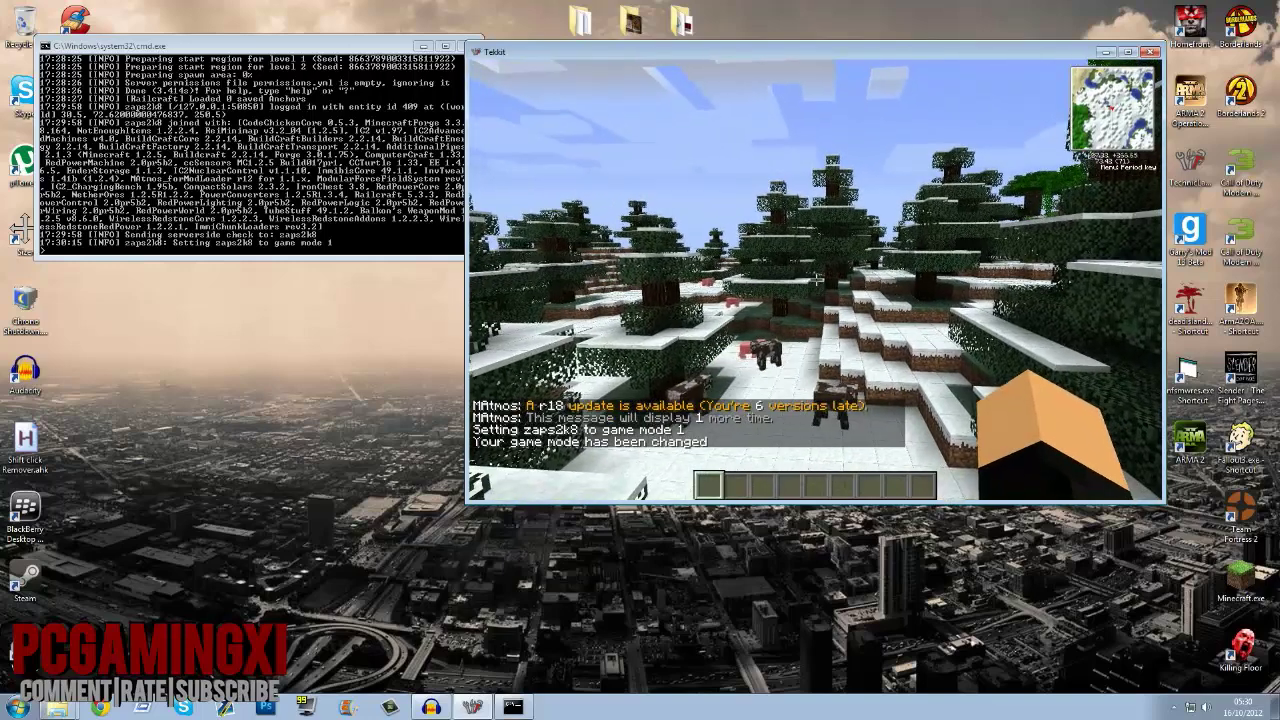
{"action": "key", "text": "e"}
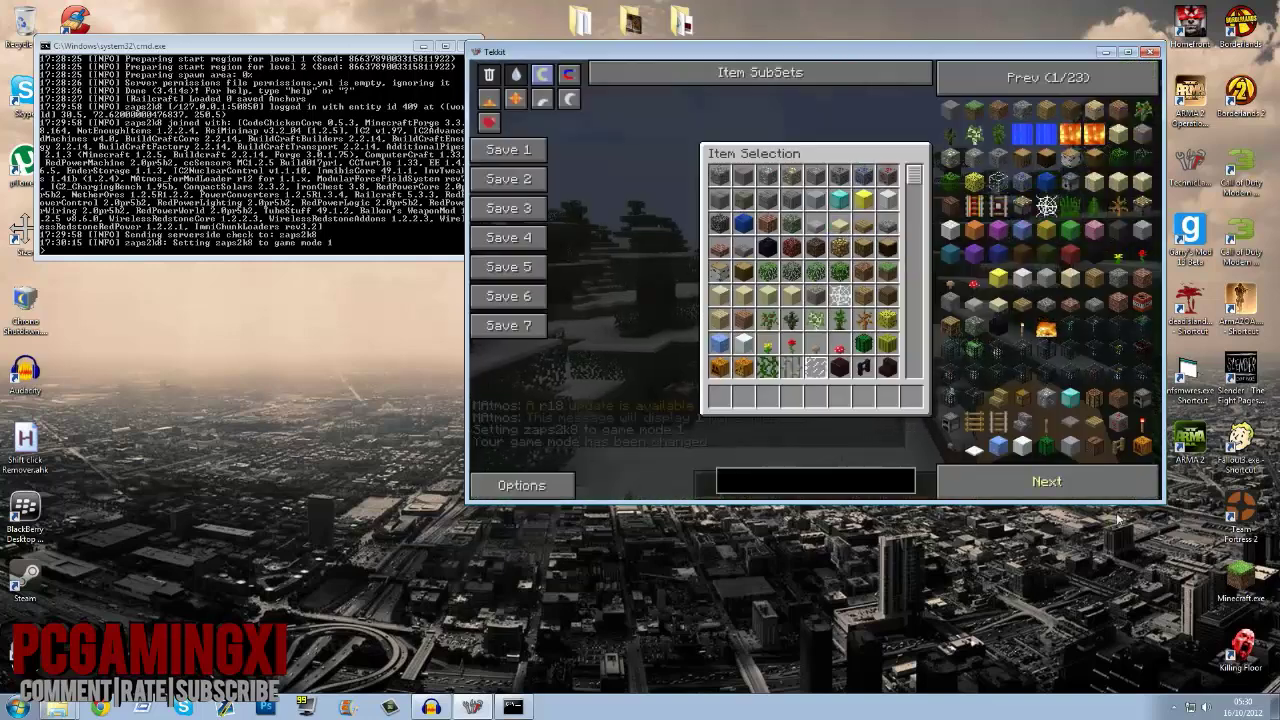
Step: Search the item list for 'nucle' and take a full stack of Nuclear Reactors
{"action": "left_click", "coordinate": [995, 88]}
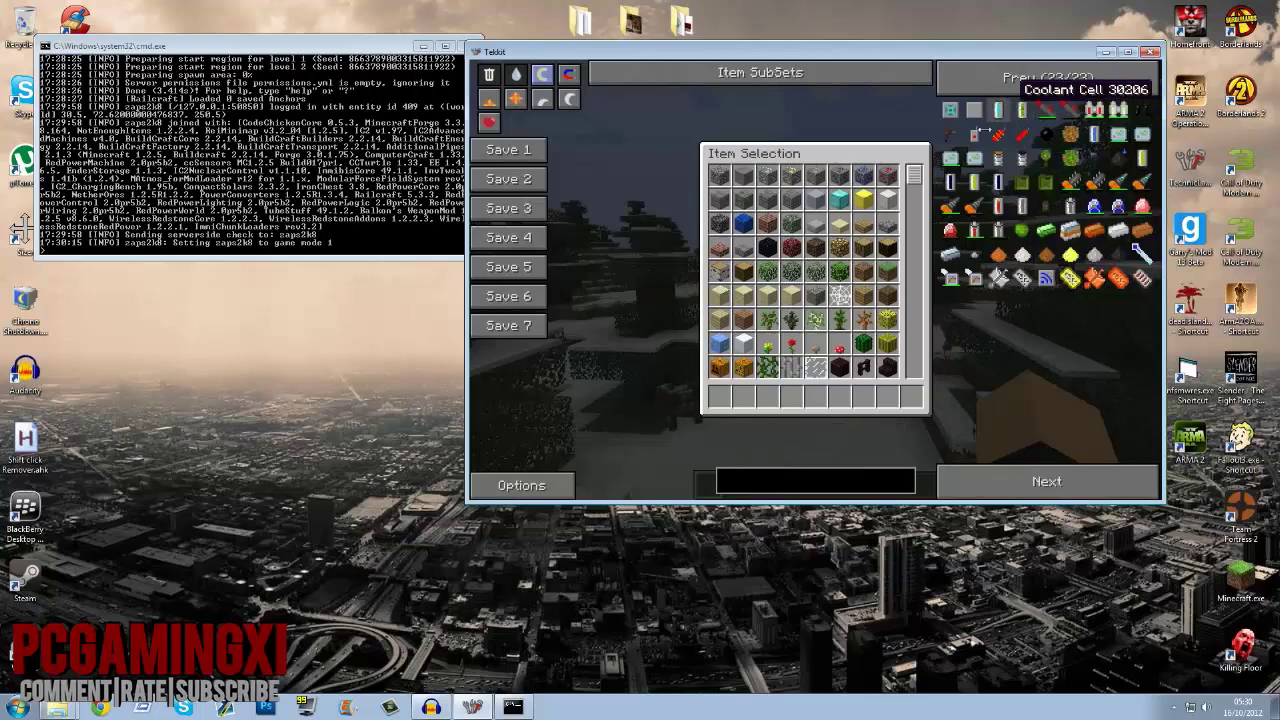
{"action": "left_click", "coordinate": [793, 482]}
{"action": "type", "text": "nucle"}
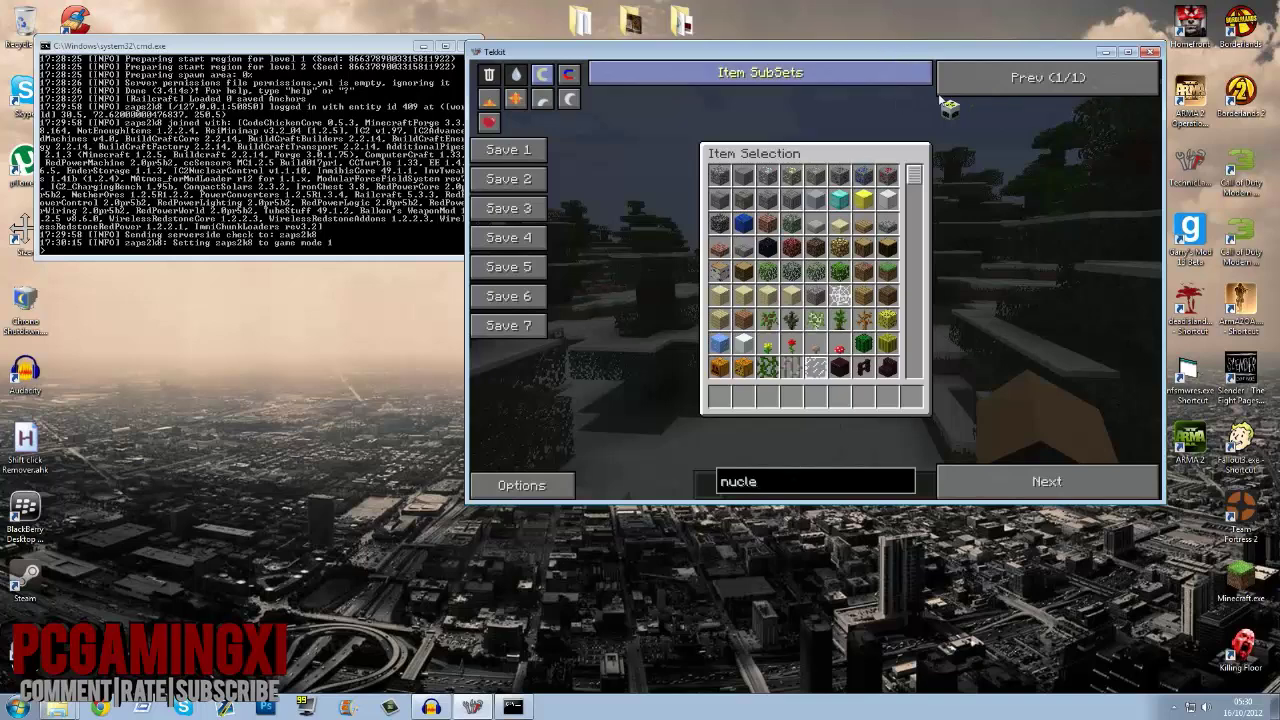
{"action": "left_click", "coordinate": [963, 117]}
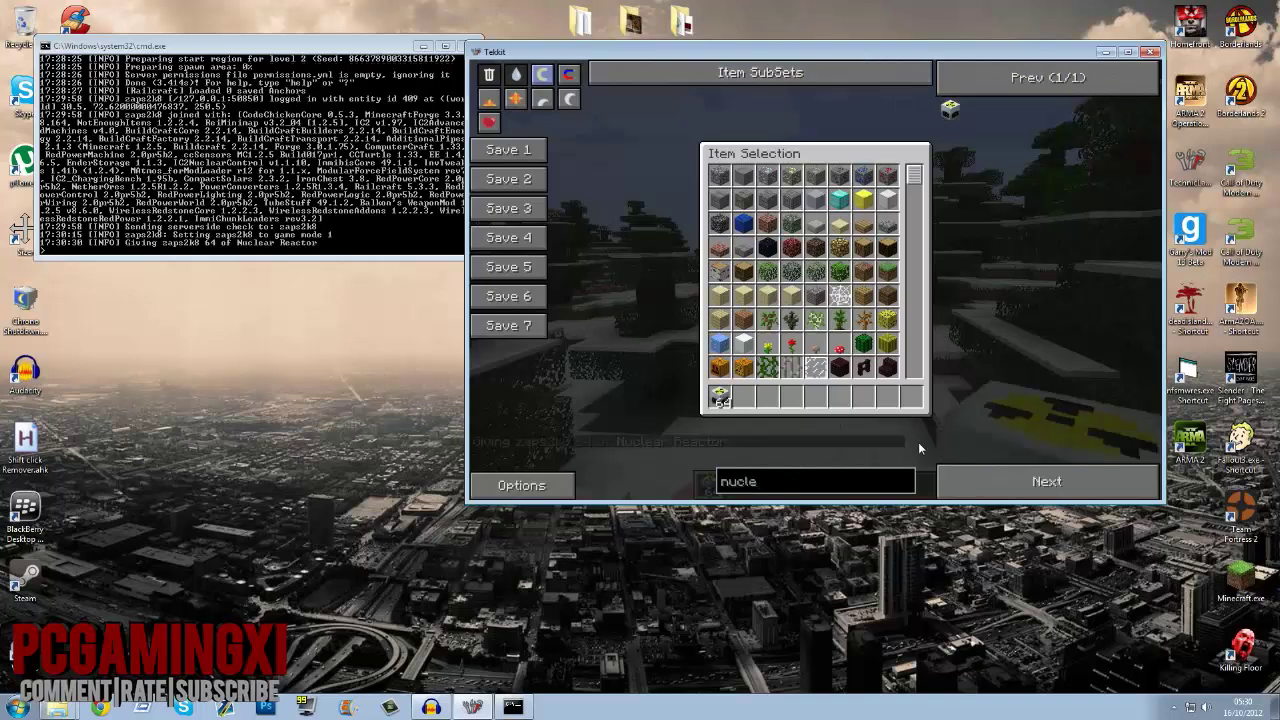
Step: Search for 'ura', take three Uranium Cells, and return to the world
{"action": "key", "text": "BackSpace"}
{"action": "key", "text": "BackSpace"}
{"action": "key", "text": "BackSpace"}
{"action": "key", "text": "BackSpace"}
{"action": "key", "text": "BackSpace"}
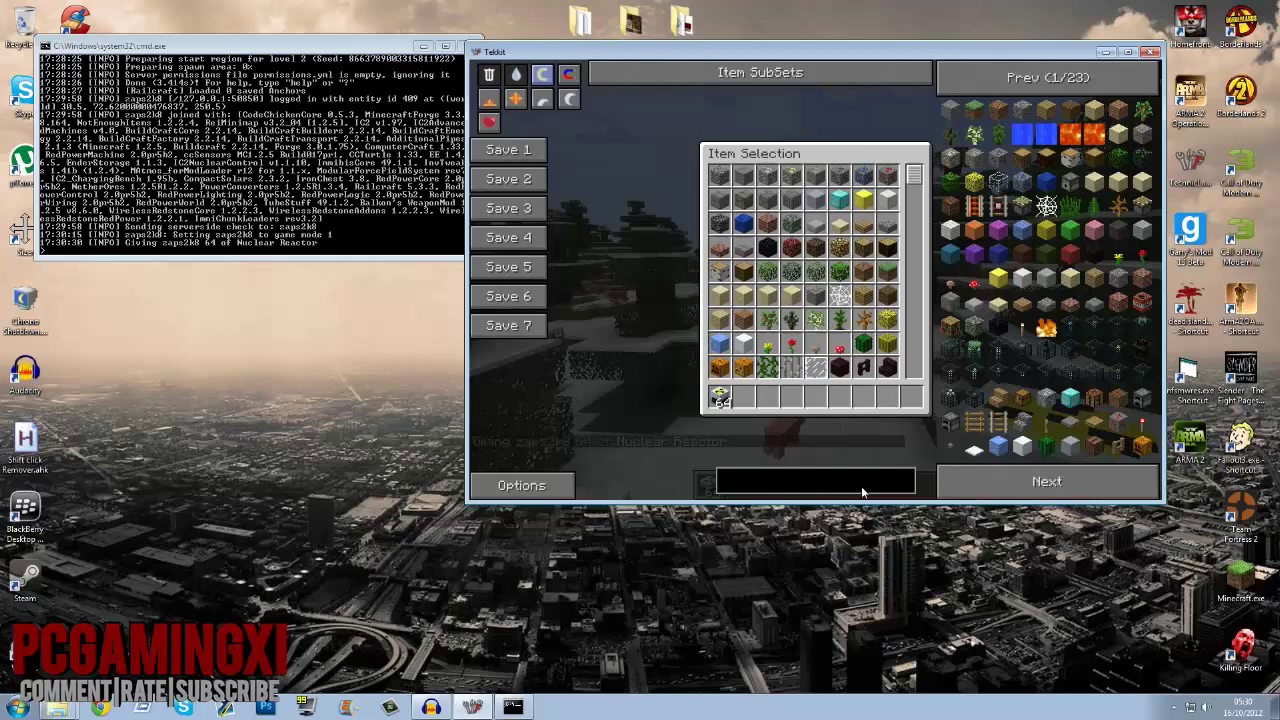
{"action": "type", "text": "uran"}
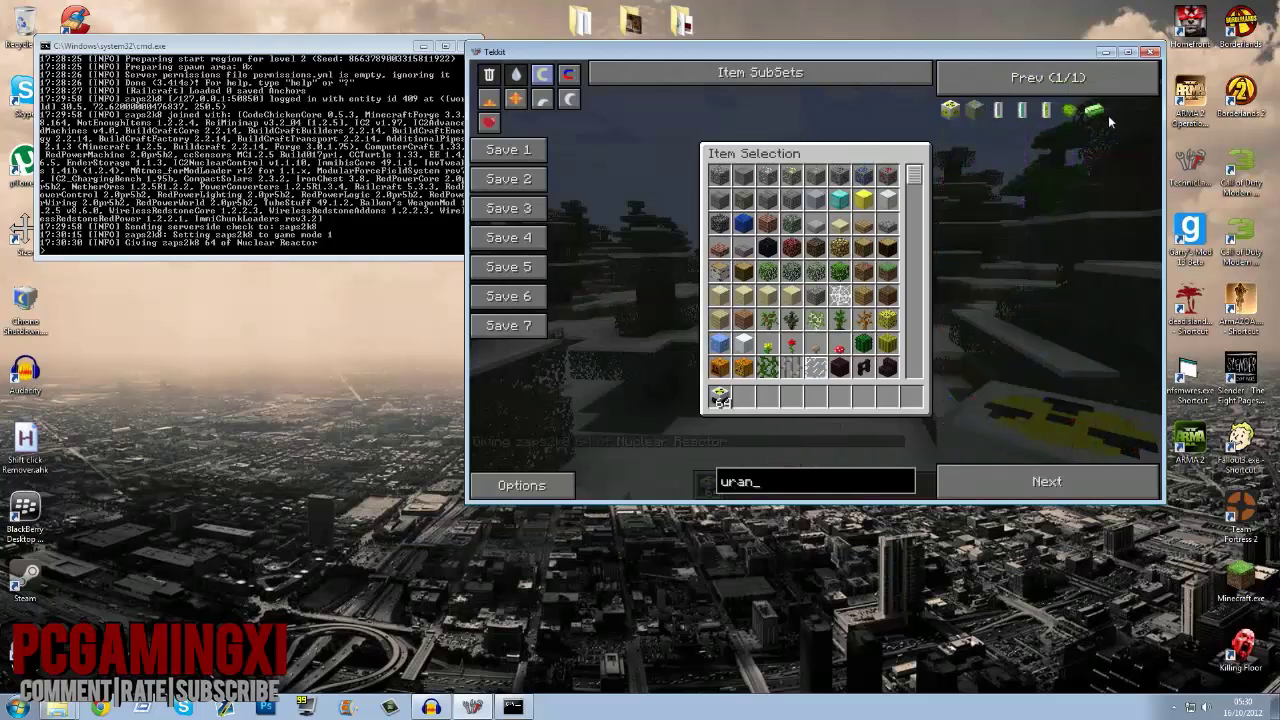
{"action": "right_click", "coordinate": [1045, 110]}
{"action": "right_click", "coordinate": [1045, 110]}
{"action": "right_click", "coordinate": [1045, 110]}
{"action": "right_click", "coordinate": [1045, 110]}
{"action": "right_click", "coordinate": [1045, 110]}
{"action": "right_click", "coordinate": [1045, 110]}
{"action": "right_click", "coordinate": [1045, 110]}
{"action": "right_click", "coordinate": [1045, 110]}
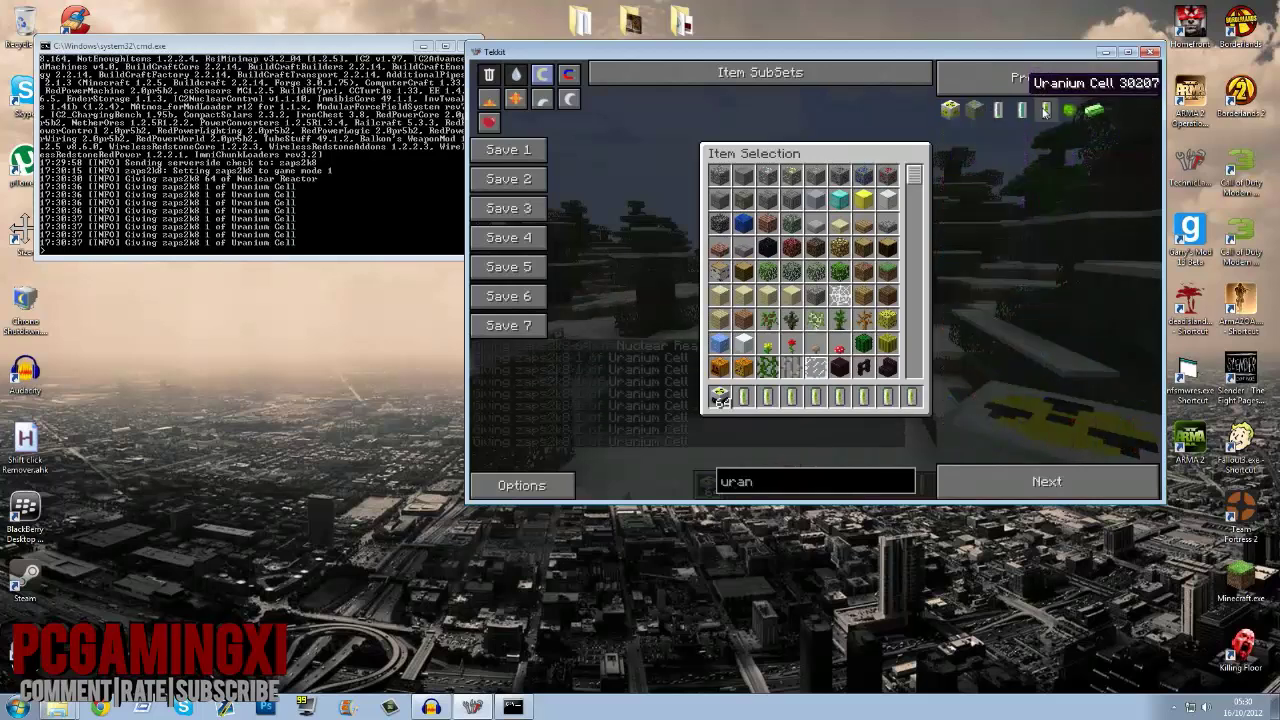
{"action": "key", "text": "Escape"}
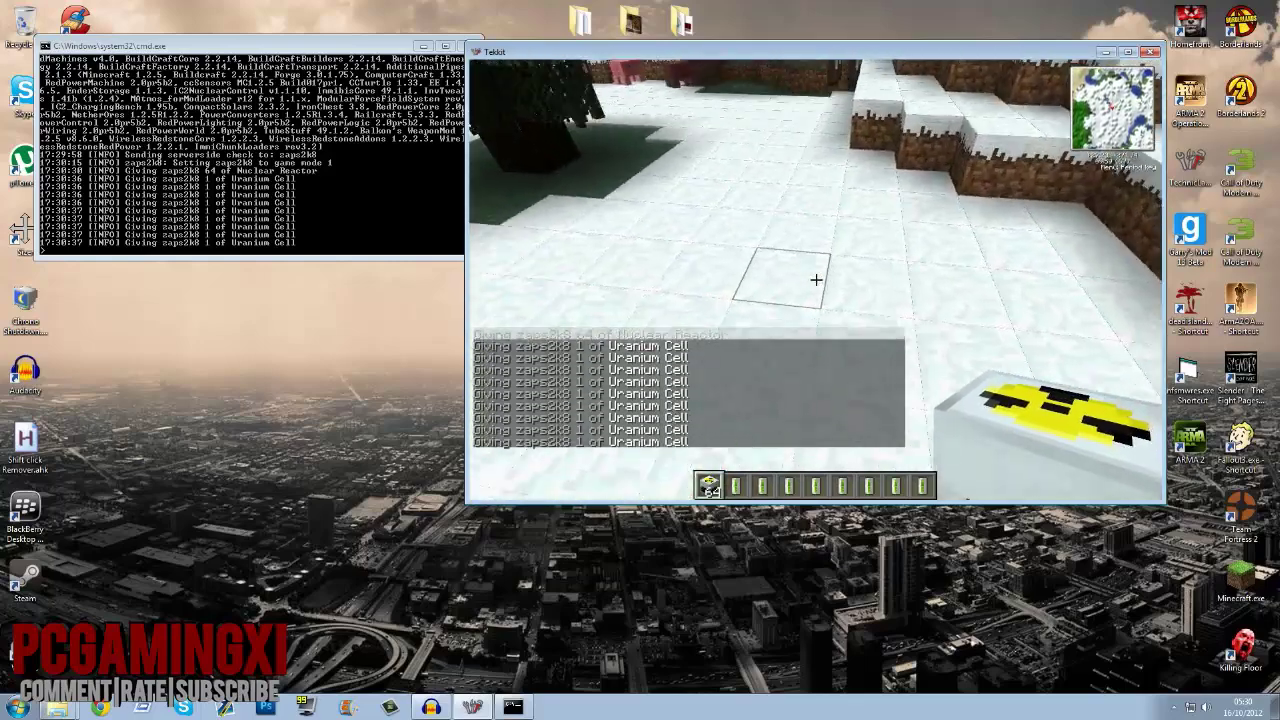
Step: Place a Nuclear Reactor on the snow and open its storage grid
{"action": "right_click", "coordinate": [816, 279]}
{"action": "scroll", "coordinate": [816, 279], "scroll_direction": "up", "scroll_amount": 1}
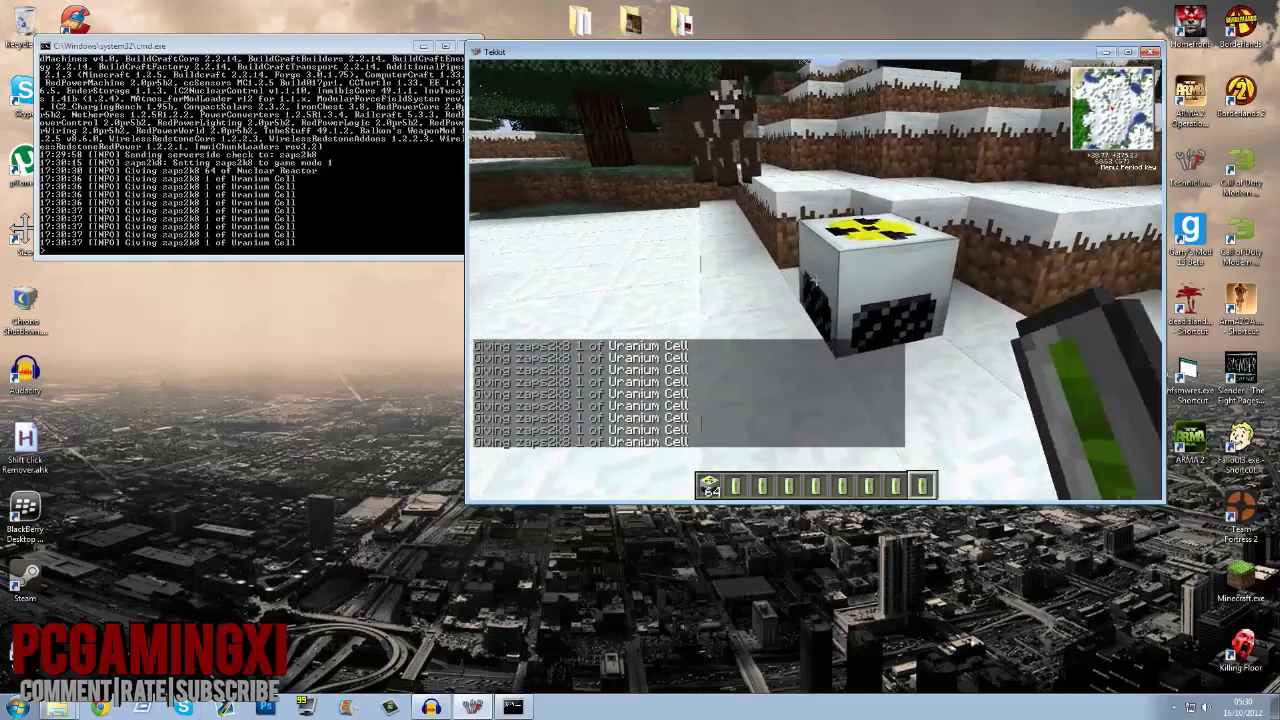
{"action": "right_click", "coordinate": [816, 279]}
Step: Move the first hotbar Uranium Cells into the reactor's bottom and second rows
{"action": "left_click", "coordinate": [720, 329]}
{"action": "left_click", "coordinate": [791, 286]}
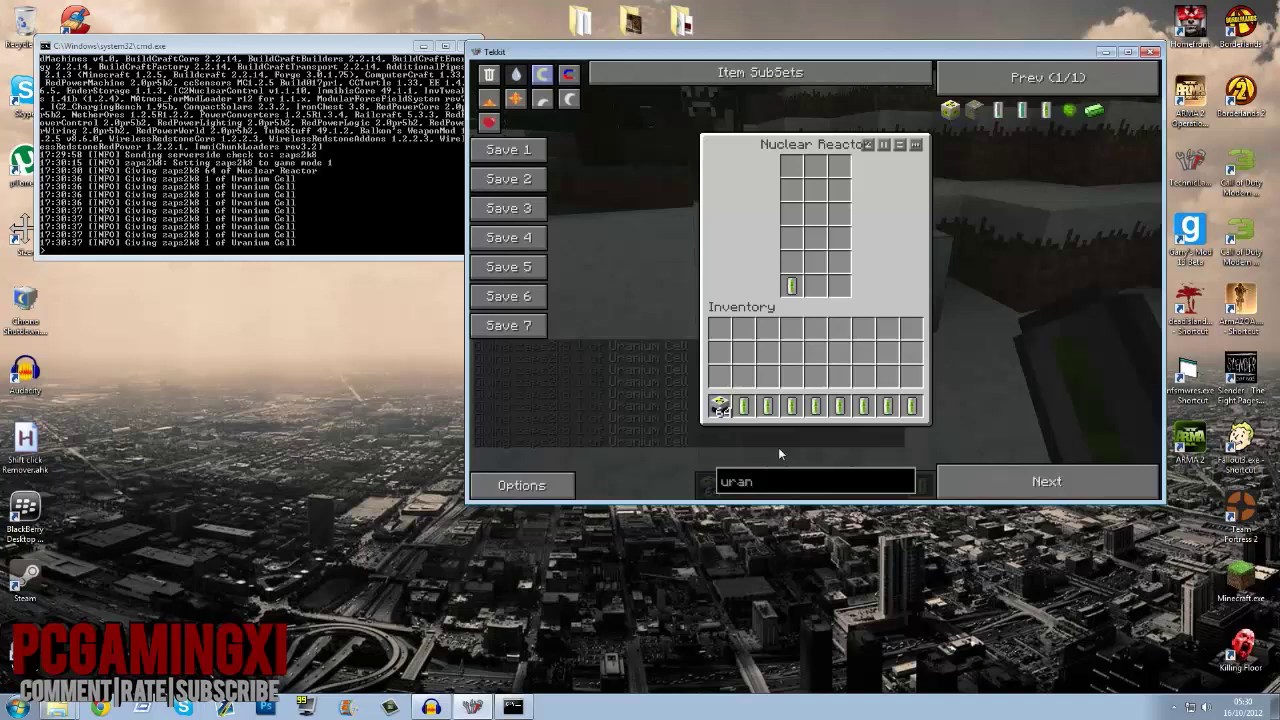
{"action": "left_click", "coordinate": [816, 288]}
{"action": "left_click", "coordinate": [768, 405]}
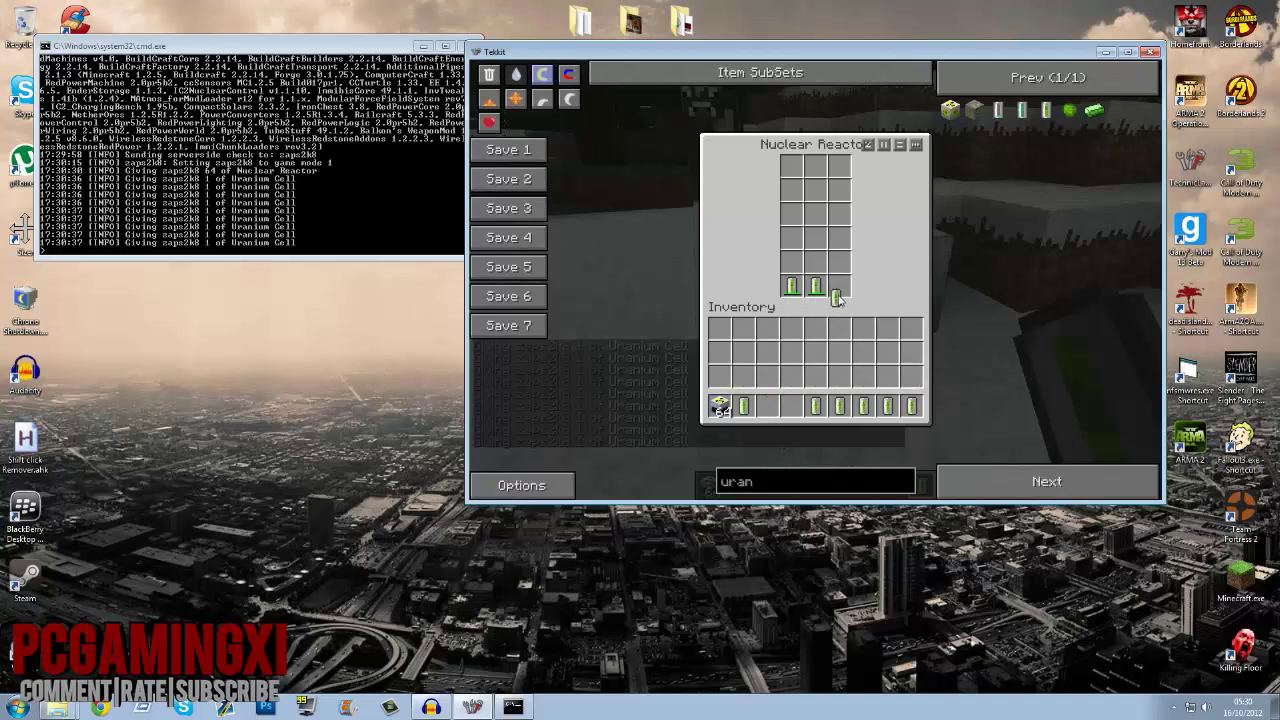
{"action": "left_click", "coordinate": [839, 287]}
{"action": "left_click", "coordinate": [816, 405]}
{"action": "left_click", "coordinate": [792, 263]}
{"action": "left_click", "coordinate": [839, 405]}
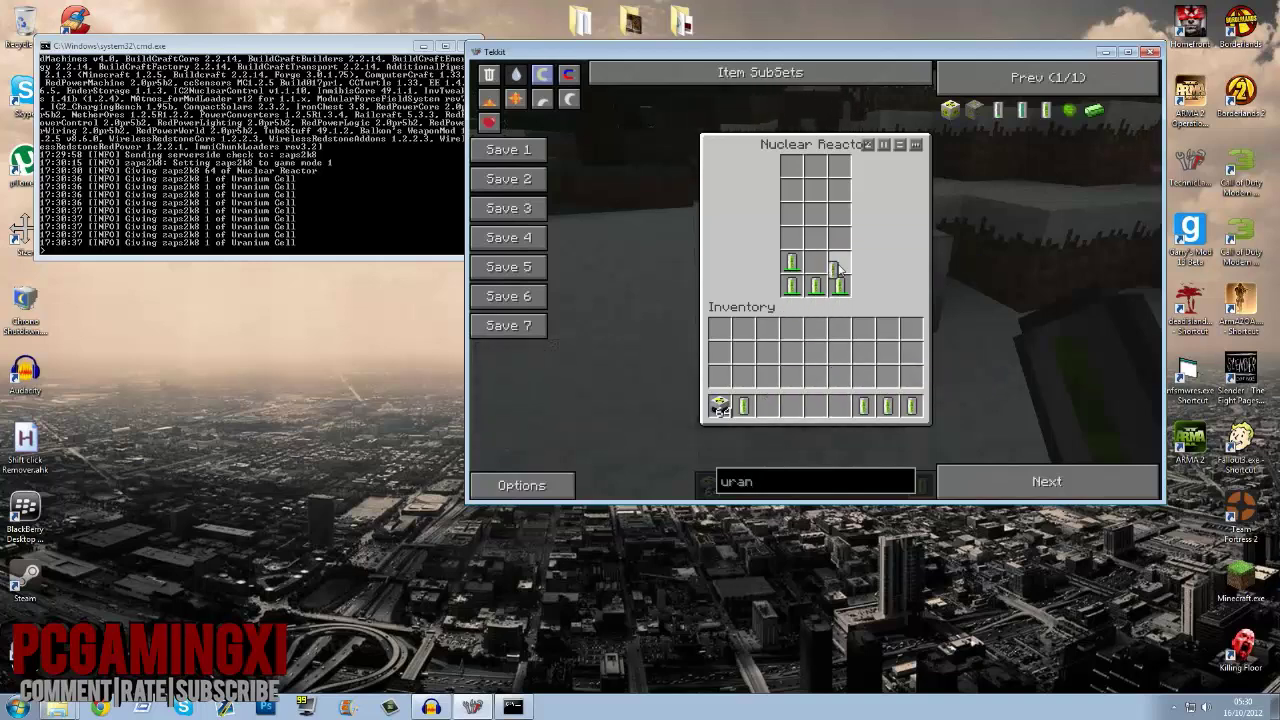
{"action": "left_click", "coordinate": [839, 262]}
Step: Fill the reactor's top row and middle slot with the remaining hotbar Uranium Cells
{"action": "left_click", "coordinate": [741, 405]}
{"action": "left_click", "coordinate": [791, 238]}
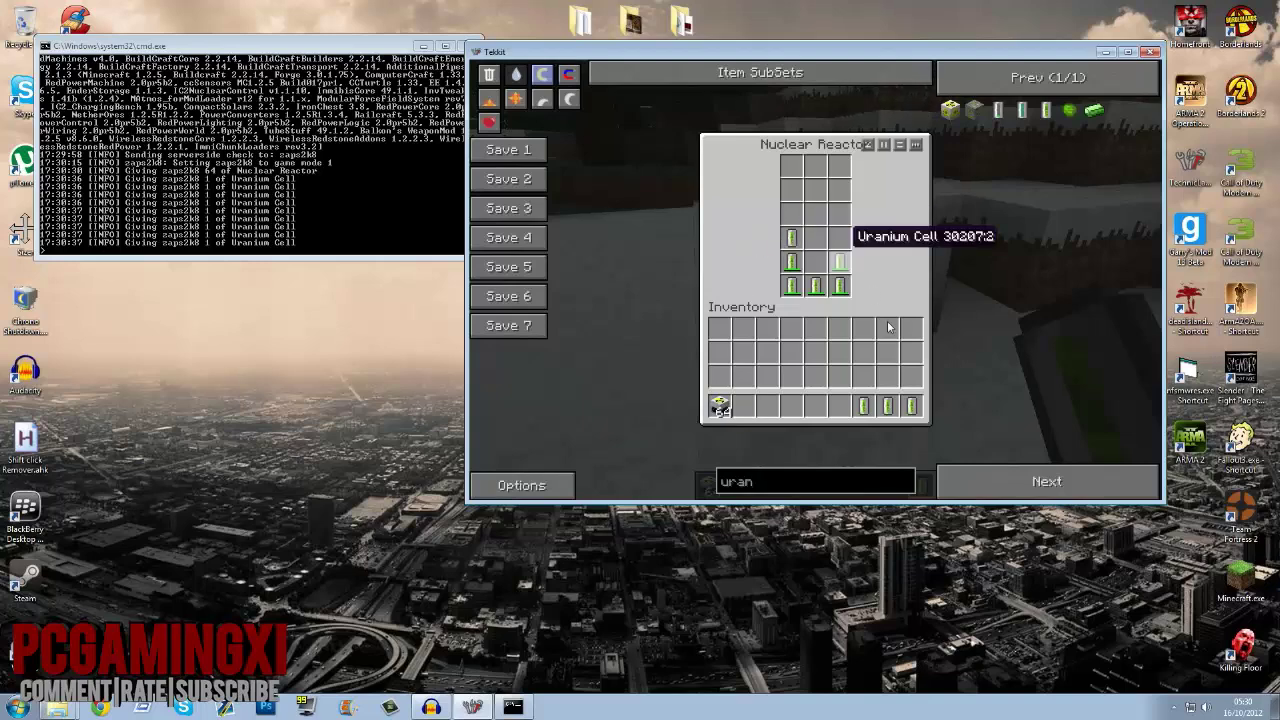
{"action": "left_click", "coordinate": [863, 405]}
{"action": "left_click", "coordinate": [839, 238]}
{"action": "left_click", "coordinate": [887, 405]}
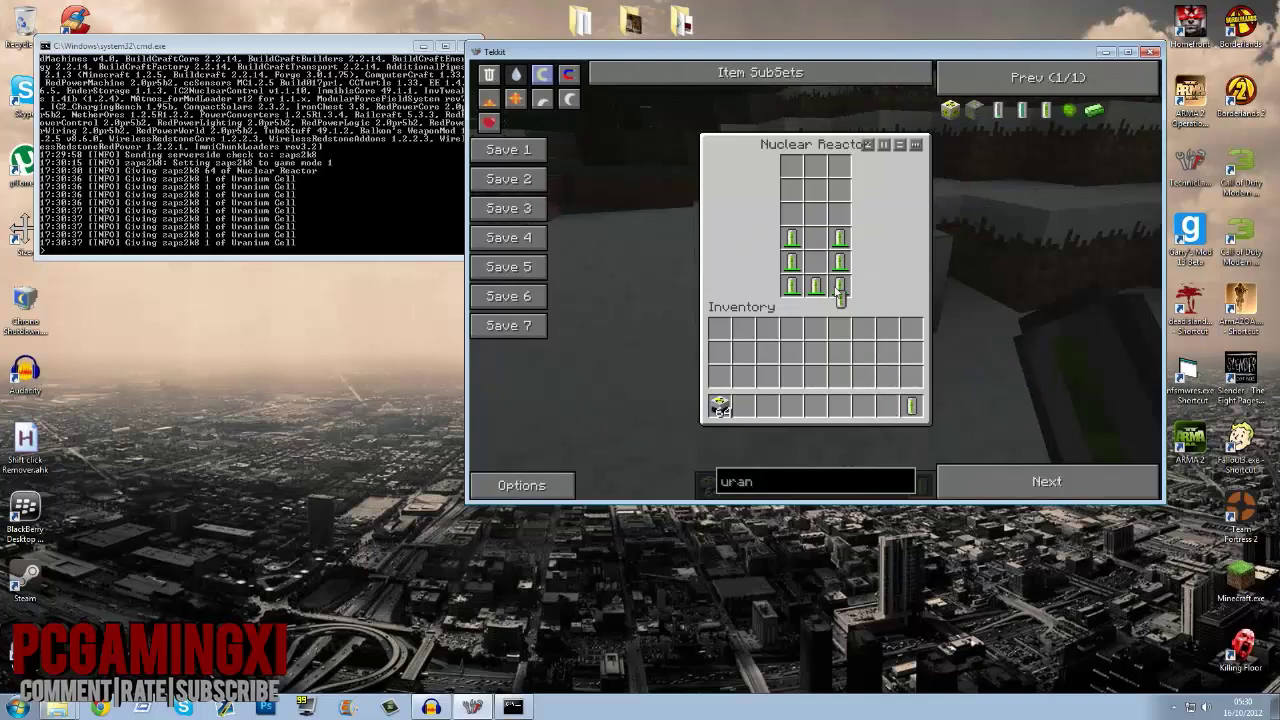
{"action": "left_click", "coordinate": [815, 238]}
{"action": "left_click", "coordinate": [912, 405]}
{"action": "left_click", "coordinate": [815, 262]}
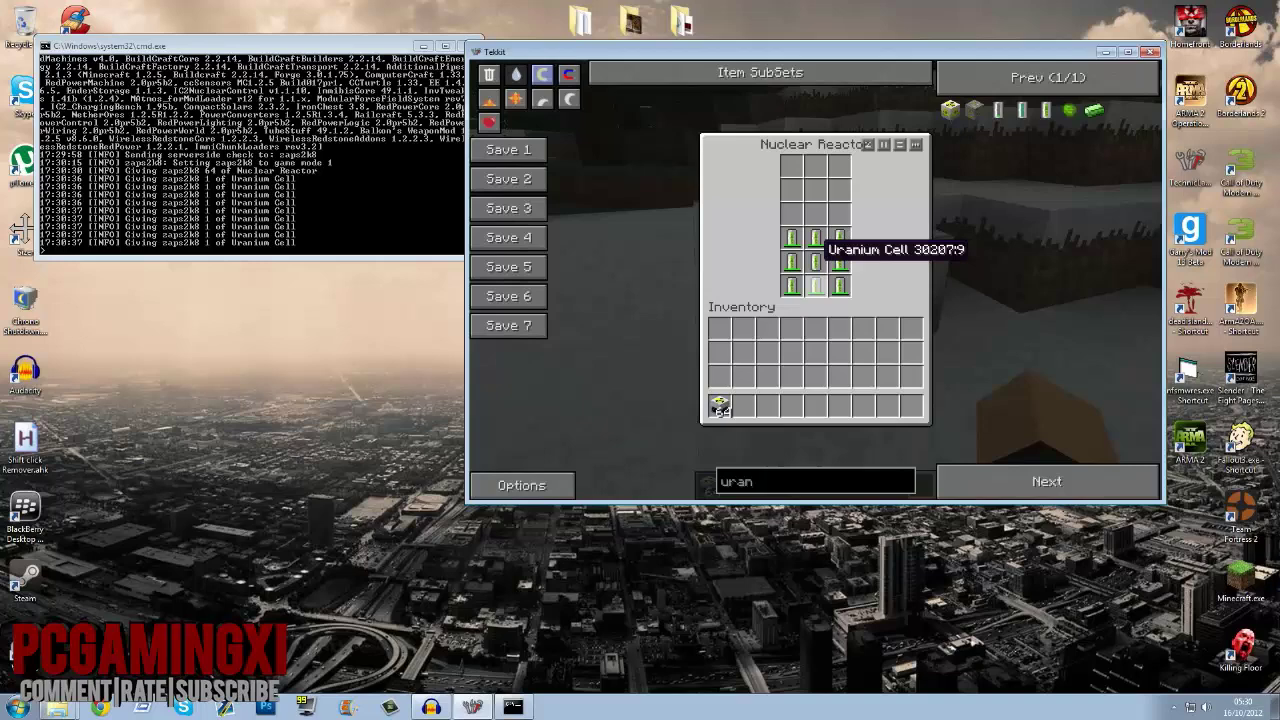
Step: Fetch three more Uranium Cells, reopen the reactor, and keep loading cells into it
{"action": "key", "text": "Escape"}
{"action": "key", "text": "e"}
{"action": "left_click", "coordinate": [1048, 110]}
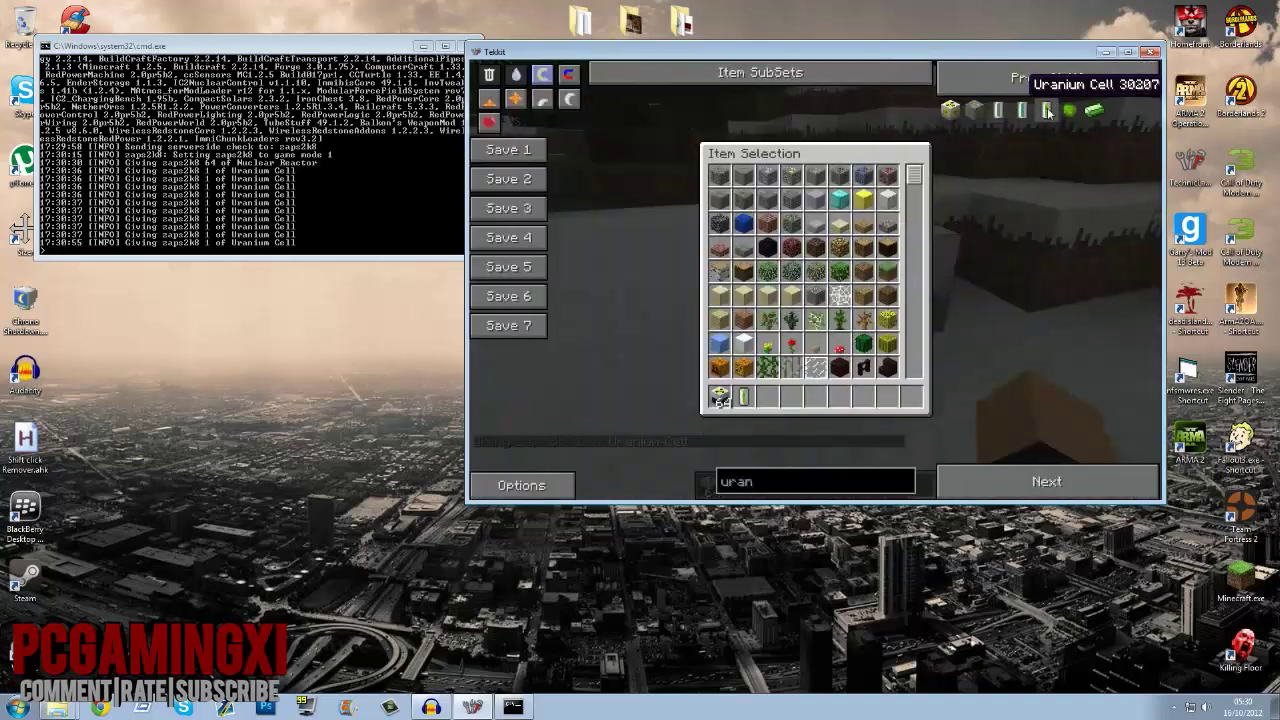
{"action": "left_click", "coordinate": [1048, 110]}
{"action": "left_click", "coordinate": [1048, 110]}
{"action": "left_click", "coordinate": [1048, 110]}
{"action": "left_click", "coordinate": [1048, 110]}
{"action": "left_click", "coordinate": [1048, 110]}
{"action": "left_click", "coordinate": [1048, 110]}
{"action": "key", "text": "e"}
{"action": "right_click", "coordinate": [815, 279]}
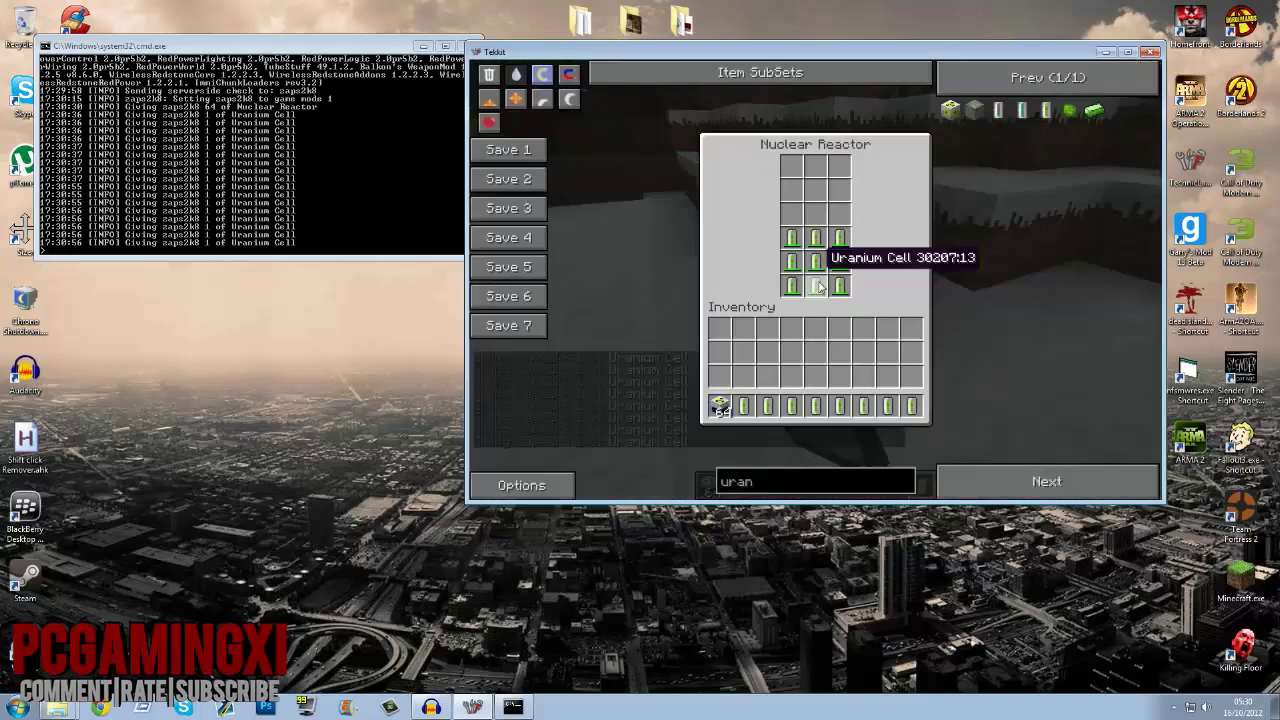
{"action": "left_click", "coordinate": [815, 405]}
{"action": "left_click", "coordinate": [791, 405]}
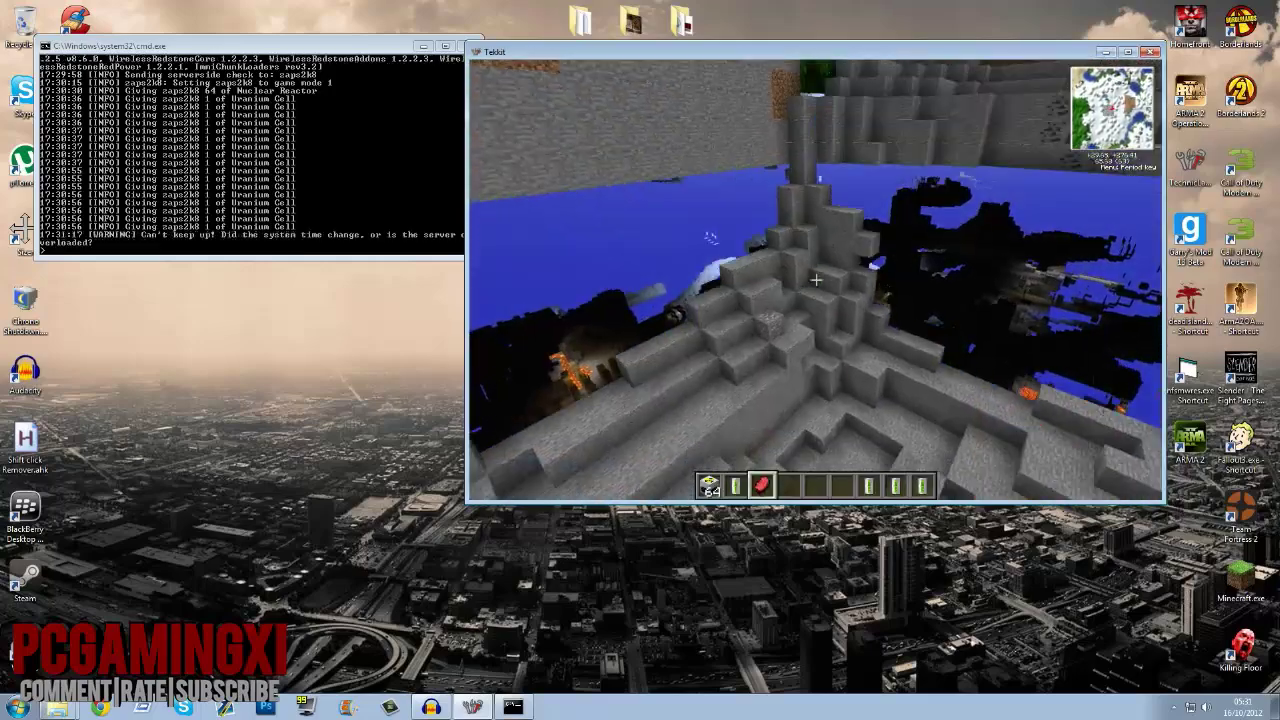
Step: Walk across the stone blast crater and its rim toward the flowing water, then pause the game
{"action": "key", "text": "w"}
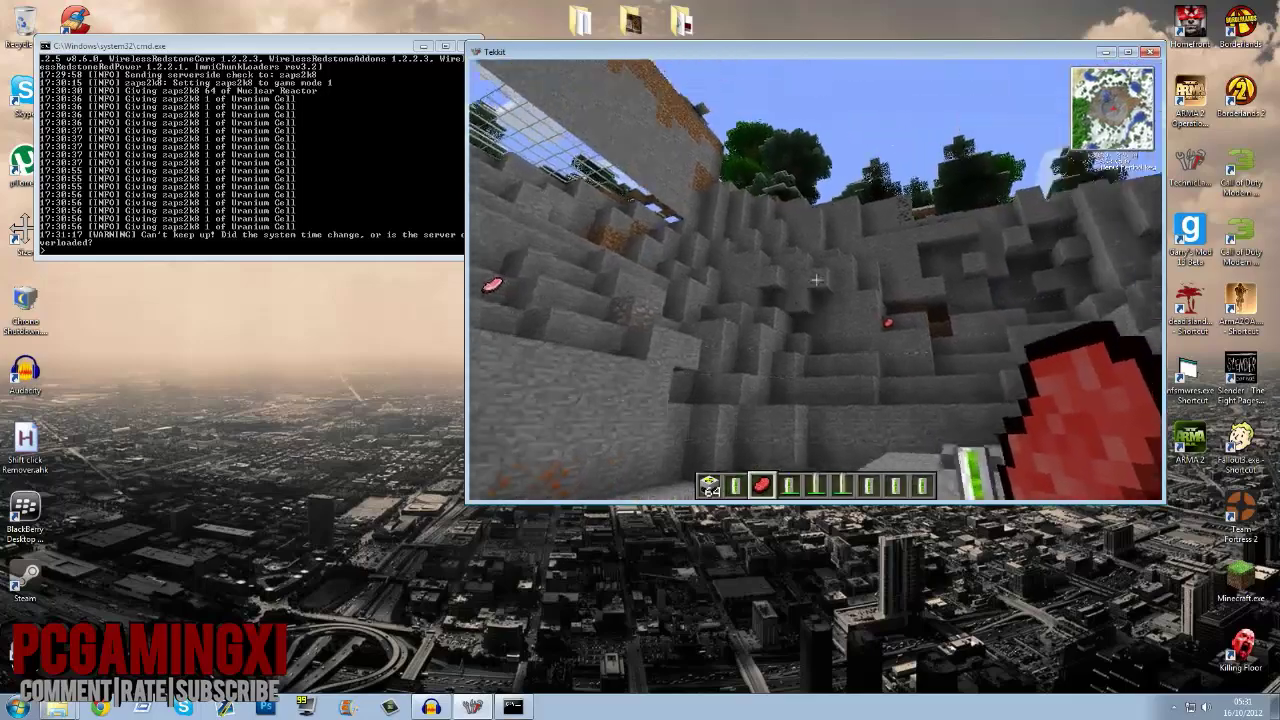
{"action": "key", "text": "w"}
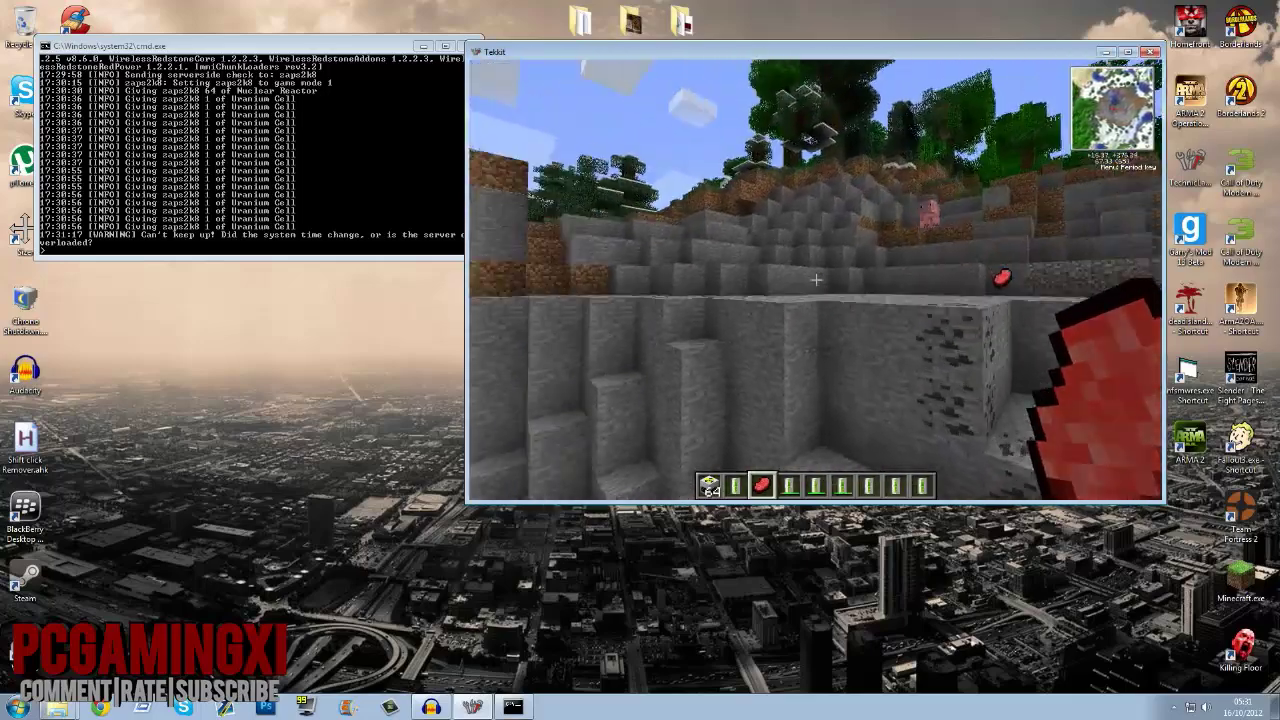
{"action": "key", "text": "w"}
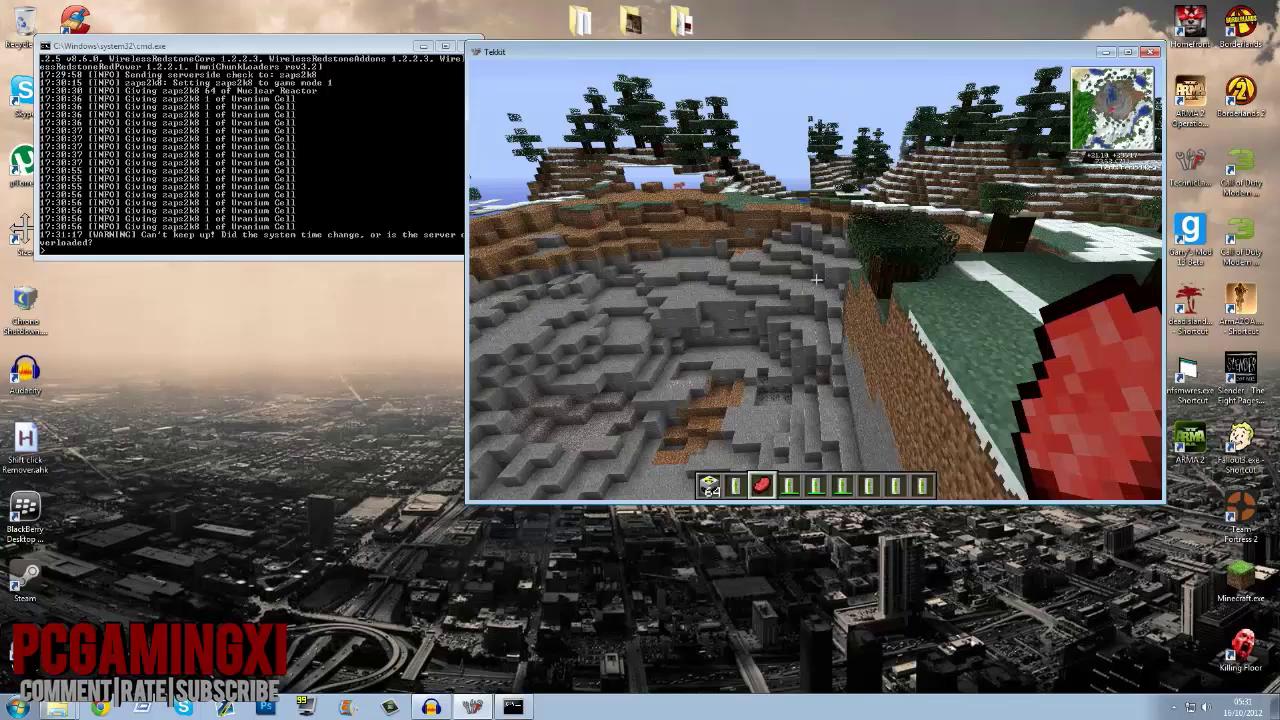
{"action": "key", "text": "w"}
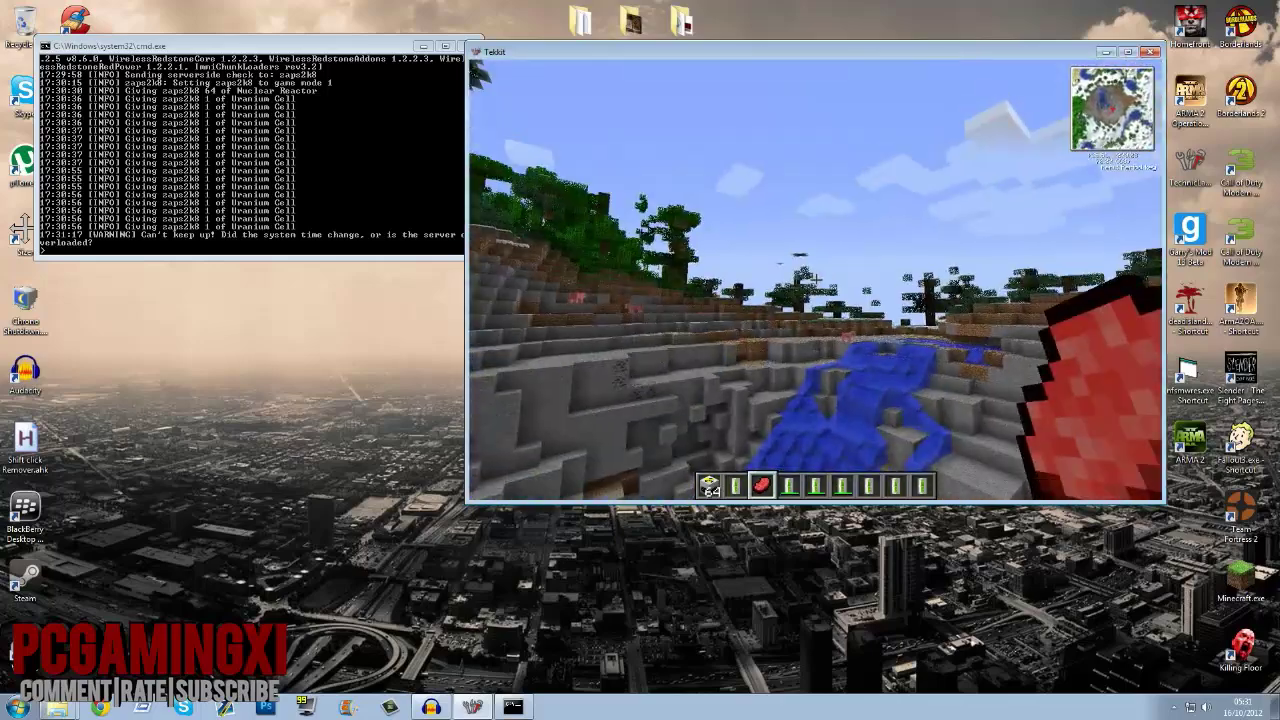
{"action": "key", "text": "w"}
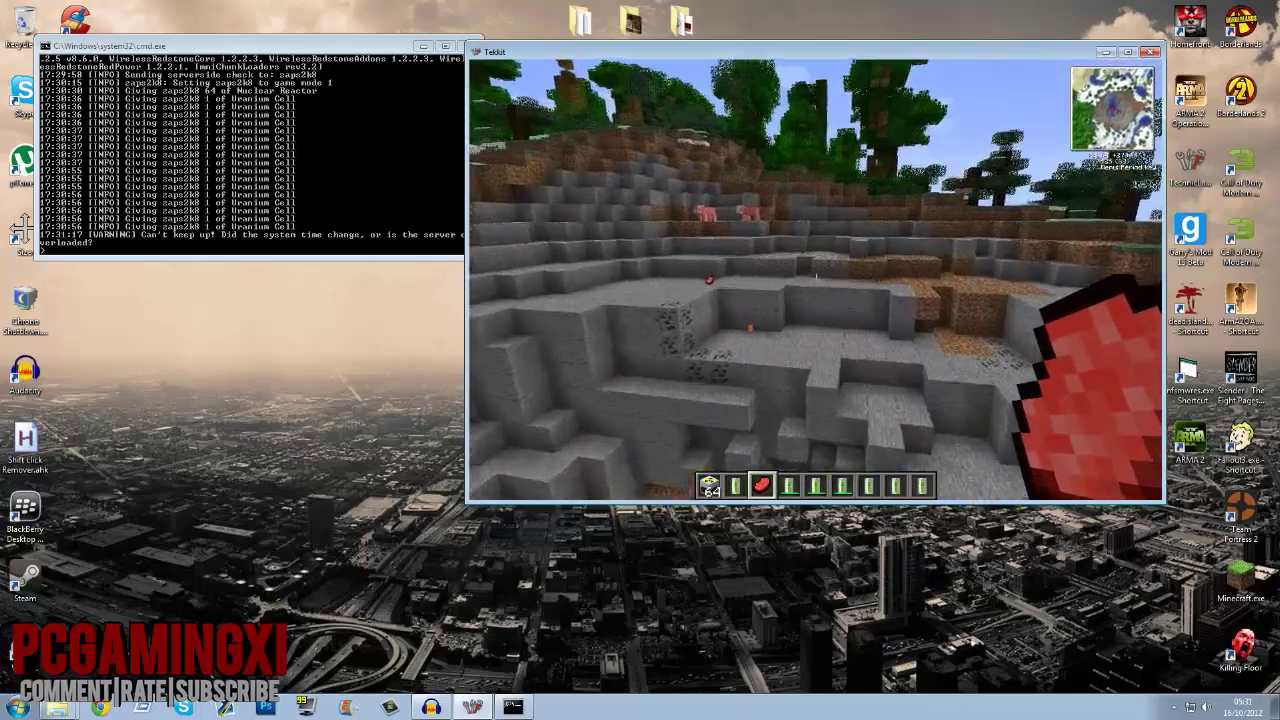
{"action": "key", "text": "w"}
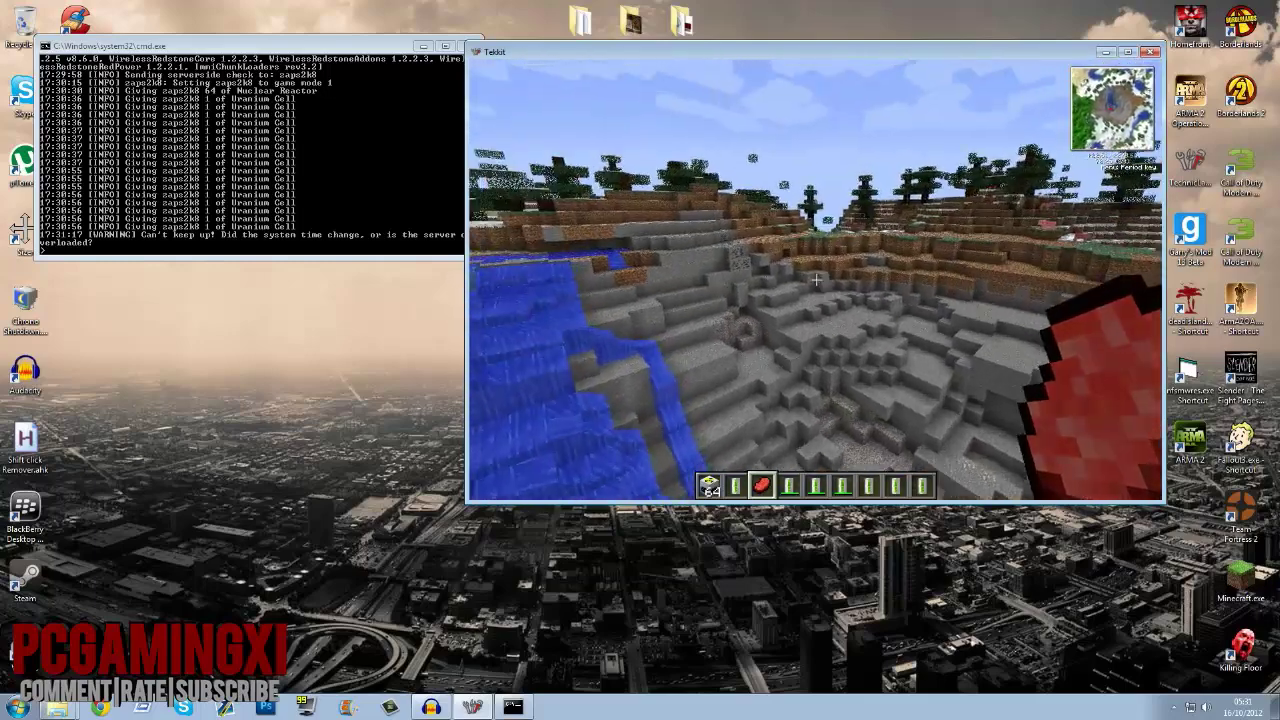
{"action": "key", "text": "Escape"}
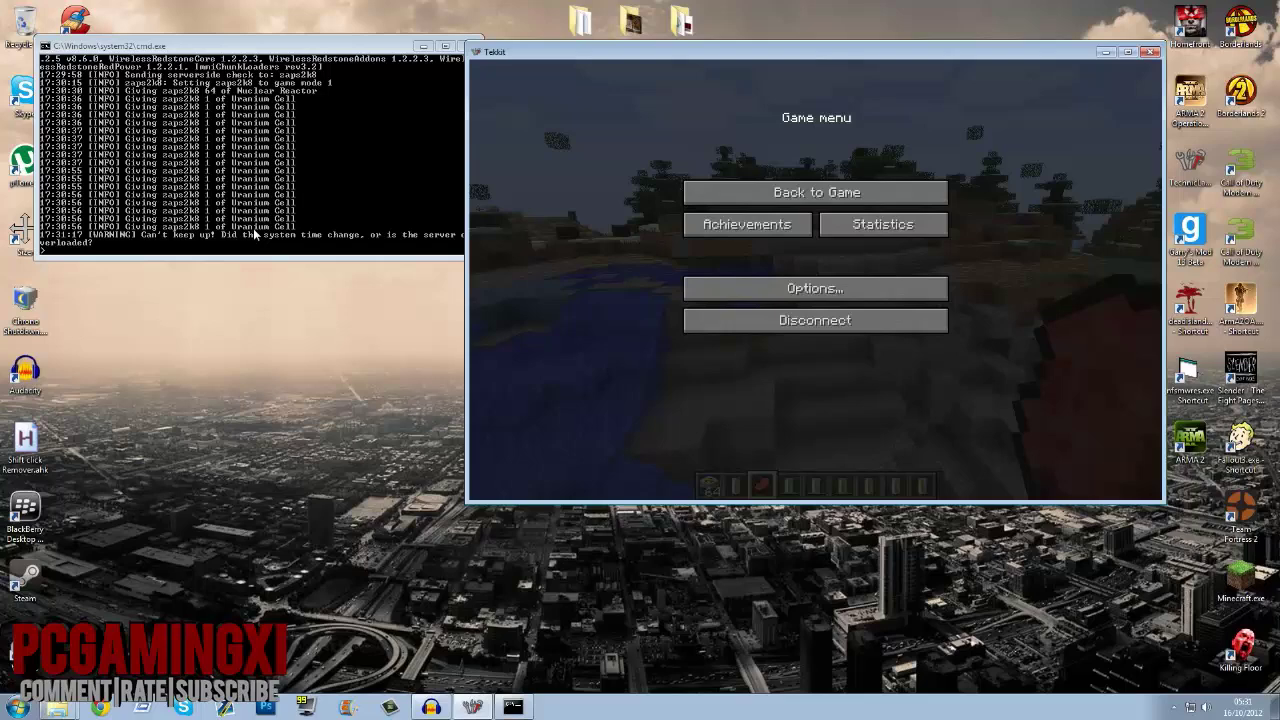
Step: Bring the cmd.exe server console in front of the paused Tekkit window
{"action": "left_click", "coordinate": [285, 241]}
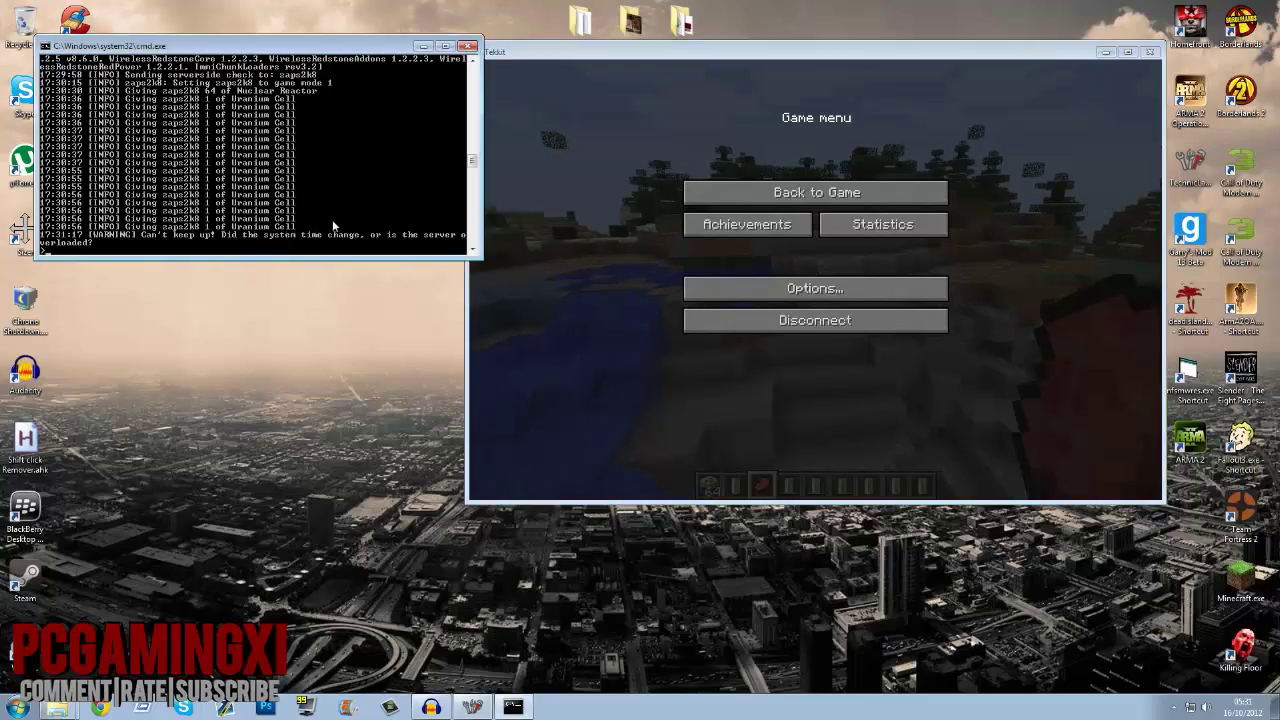